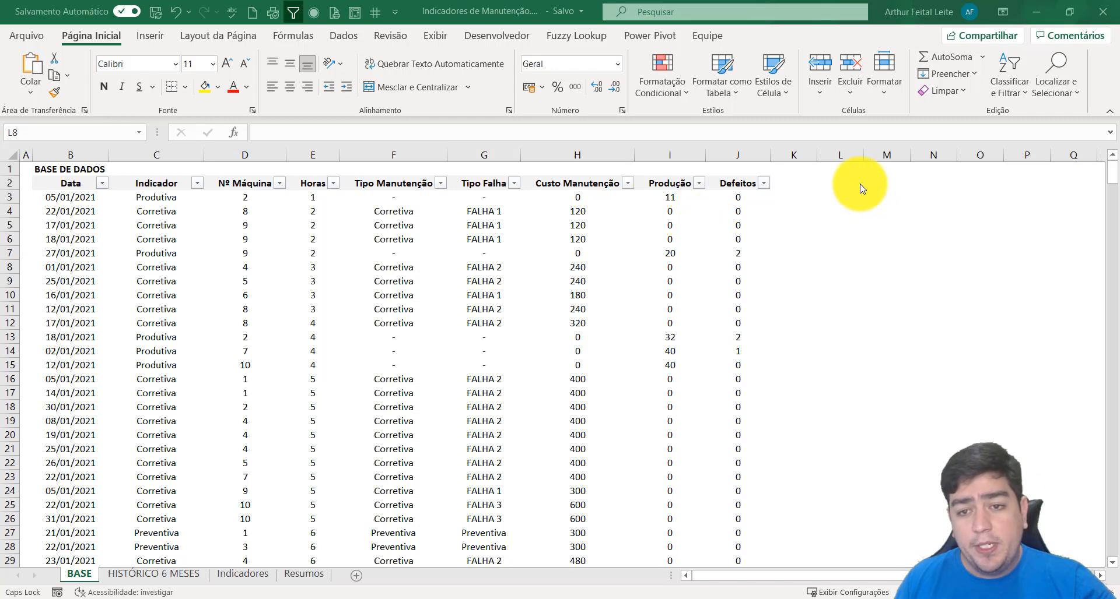
Enter the heading MTBF in cell L2 of the BASE sheet.
click(833, 185)
text(=)
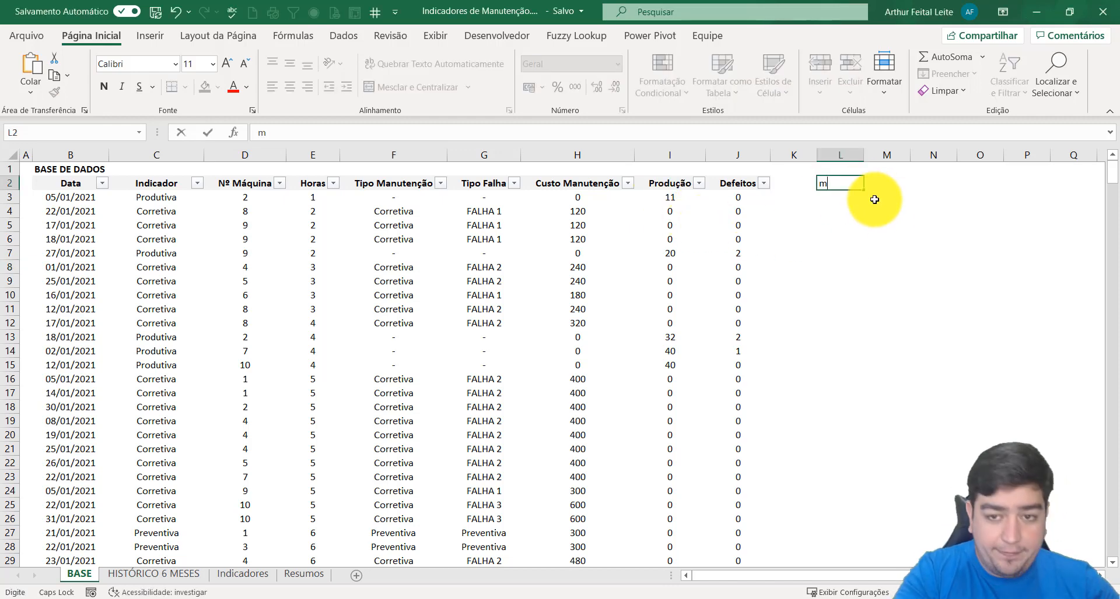
key(BackSpace)
text(M)
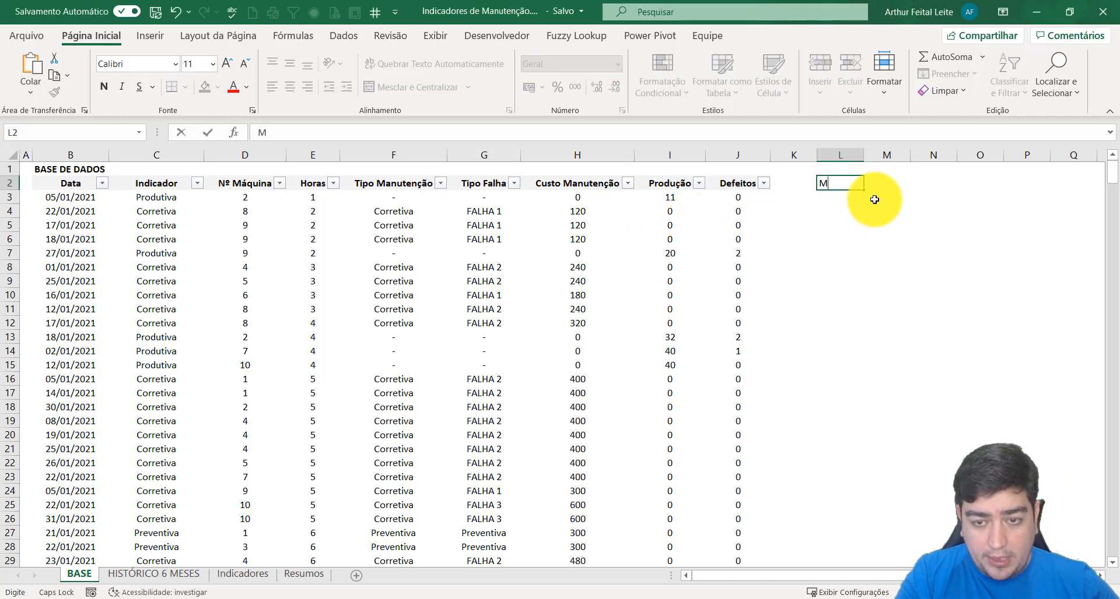
text(TB)
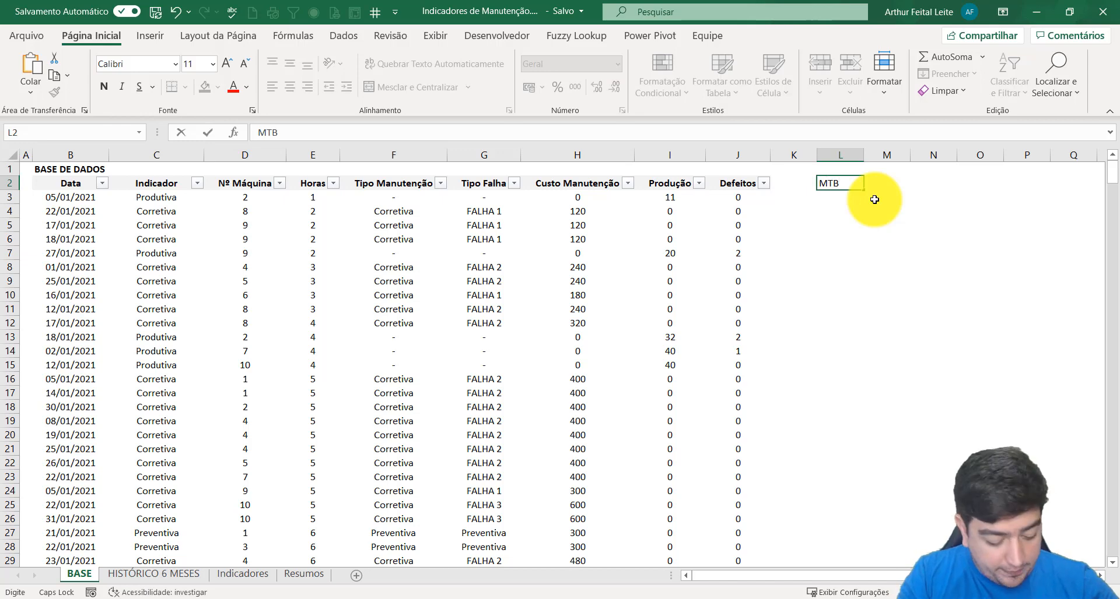
text(F)
key(Return)
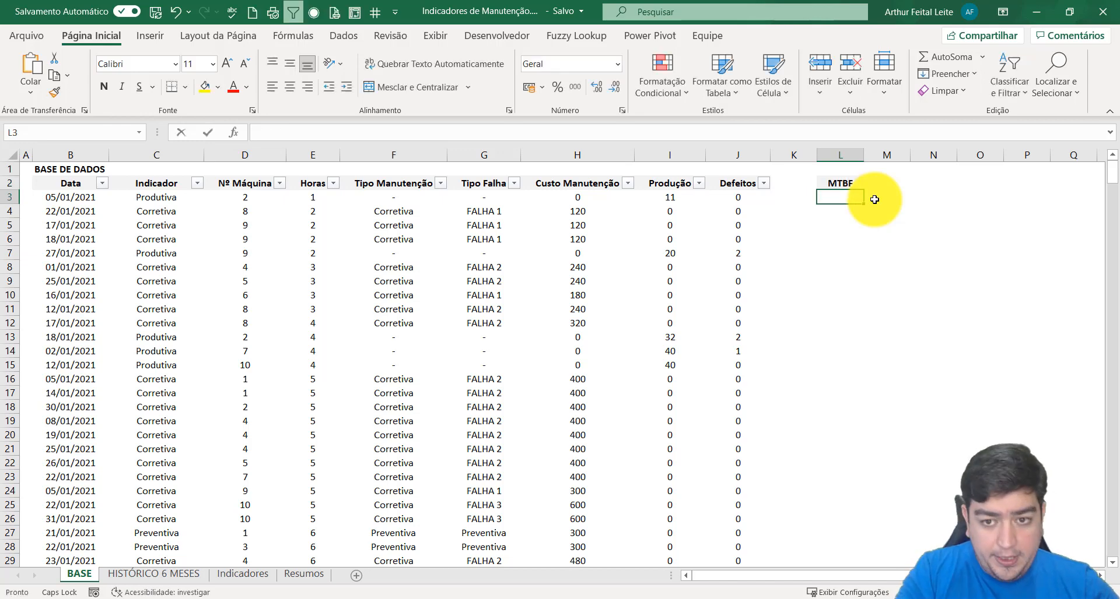
Write MEAN TIME BETWEEN FAILURE in cell L3, beneath the MTBF heading.
text(MEAN TIME TO)
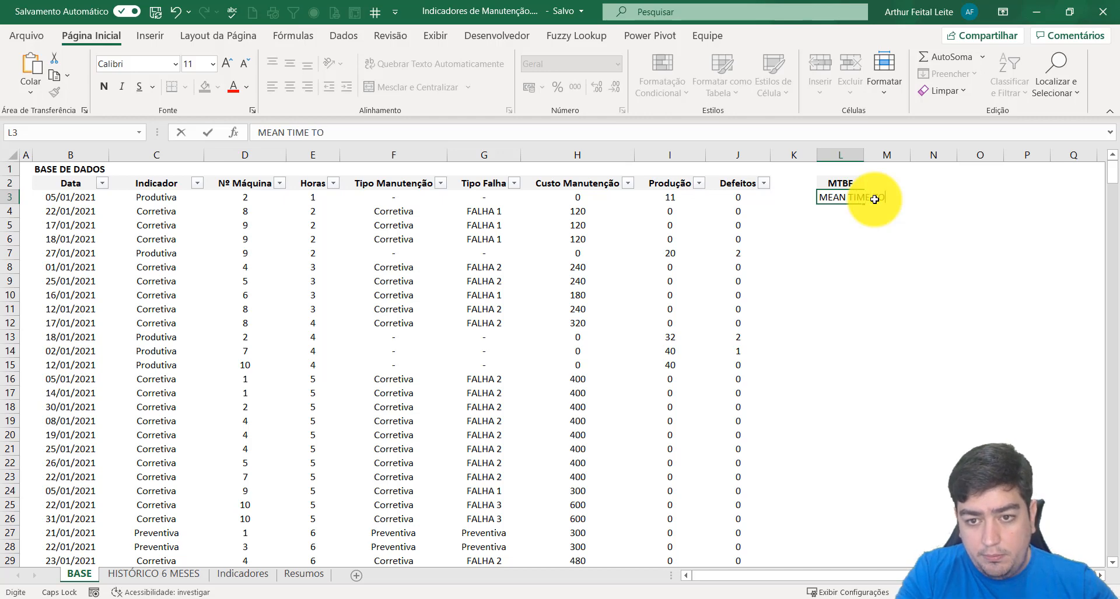
key(BackSpace)
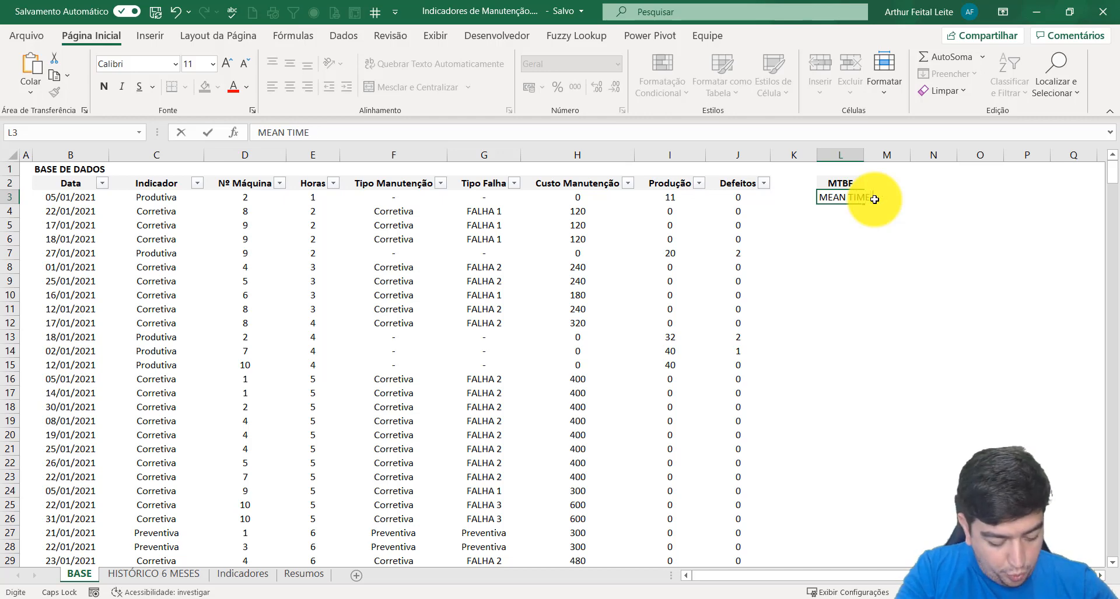
text(BETWEE)
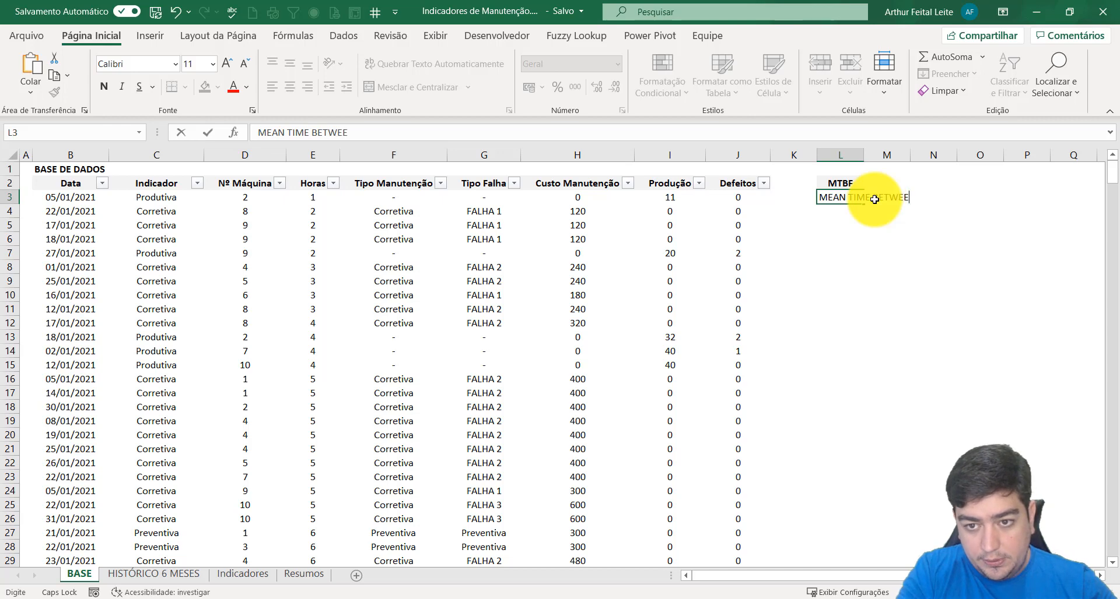
text(N FAL)
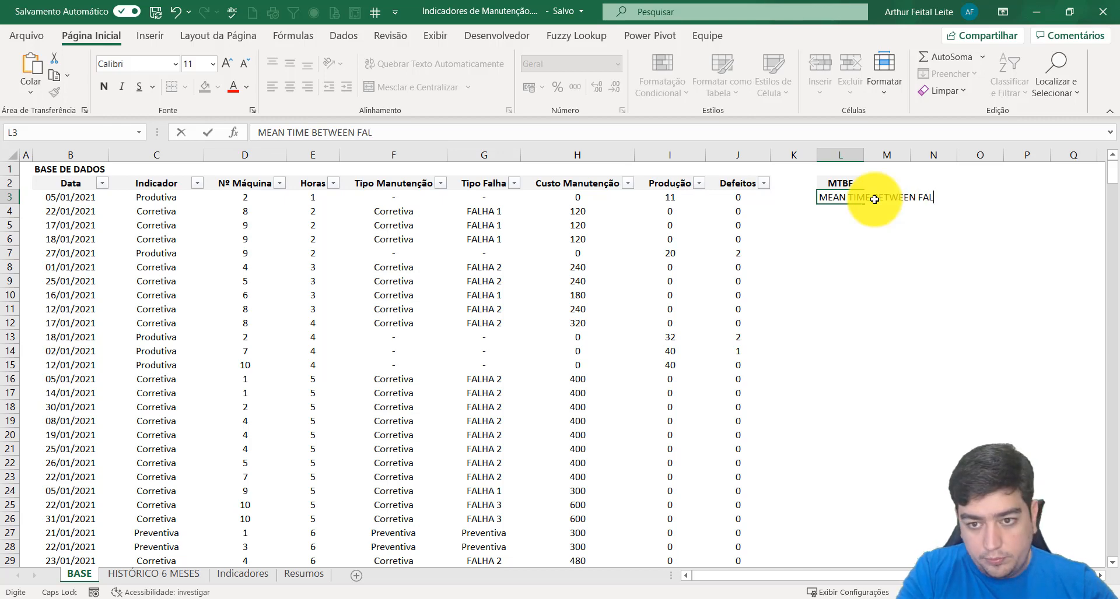
key(BackSpace)
text(I)
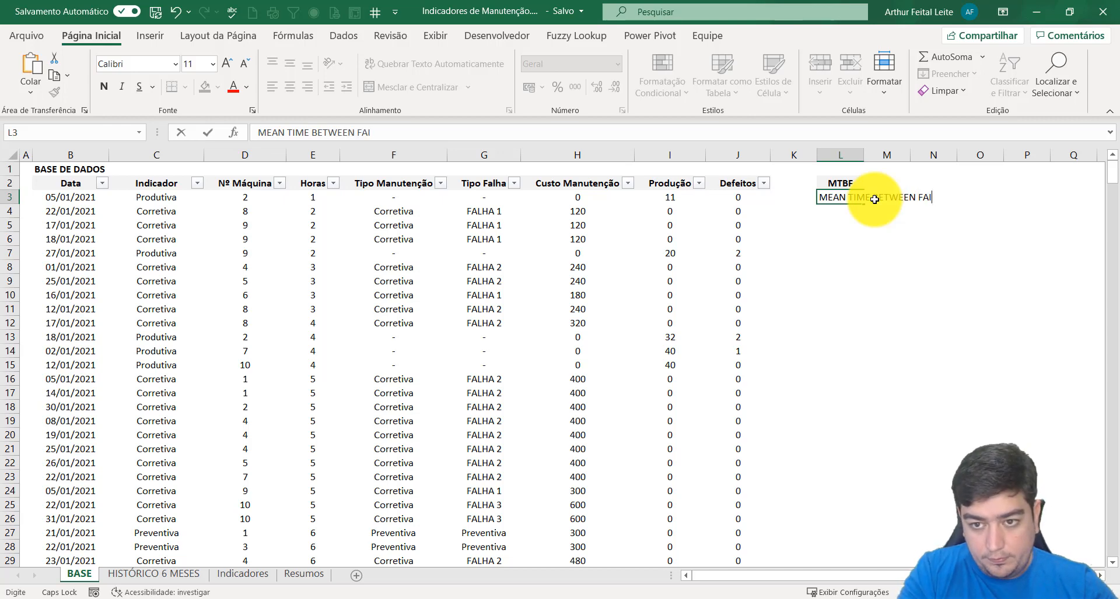
text(LURE)
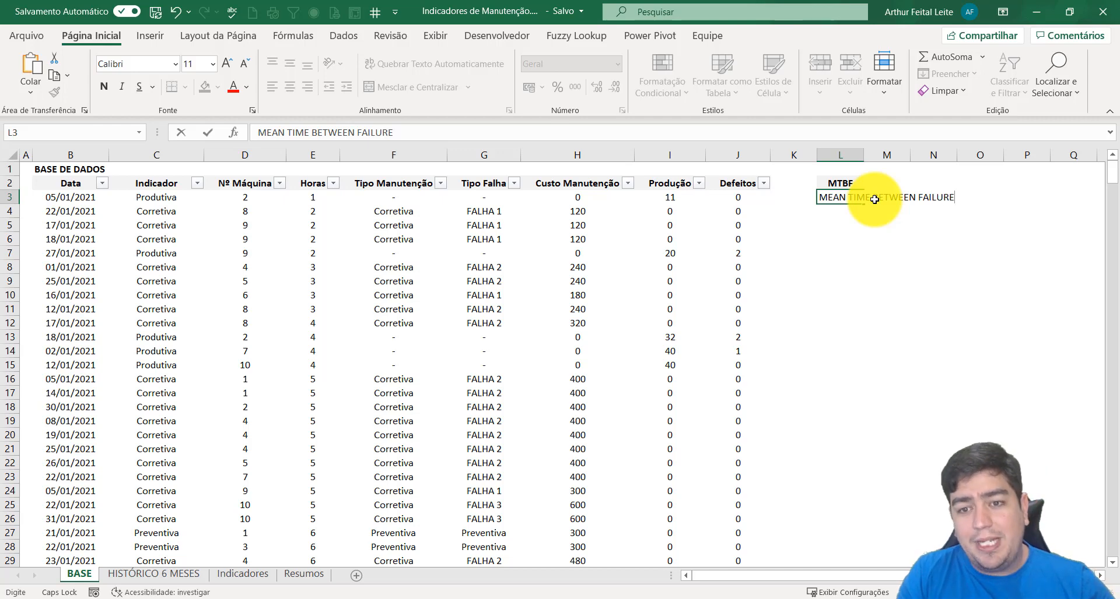
key(Return)
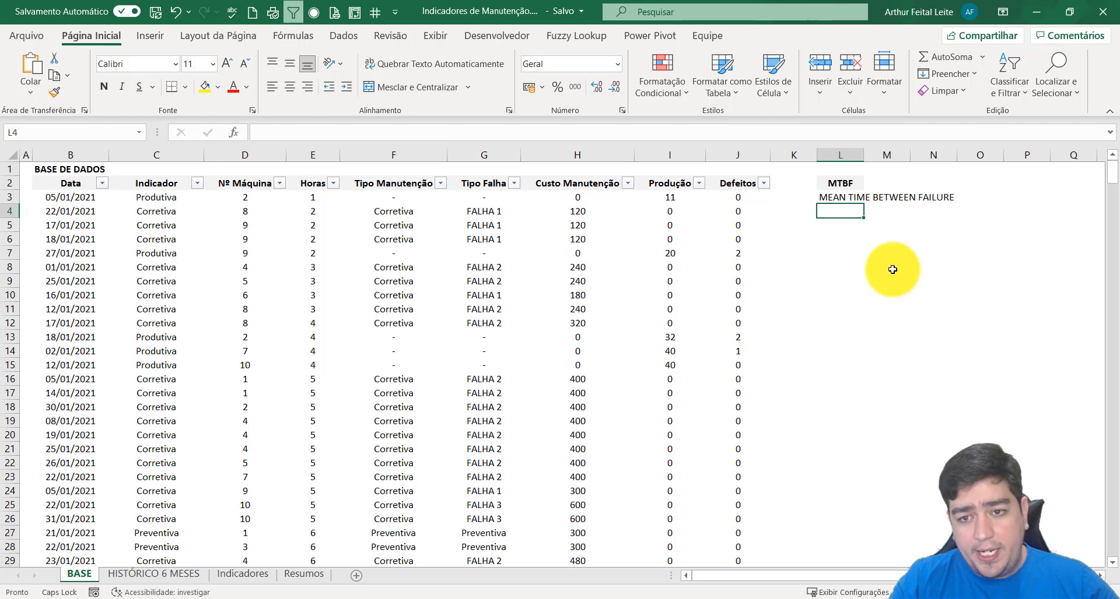
Enter the heading MTTR in cell L5, leaving one blank row below the MTBF description.
key(Down)
key(Down)
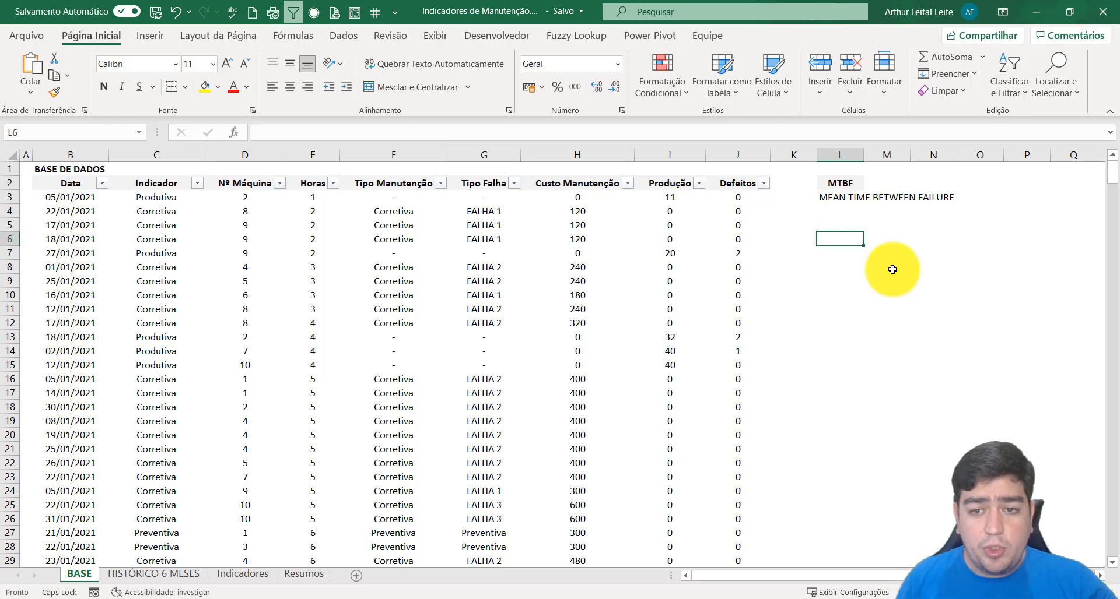
key(Up)
text((T)
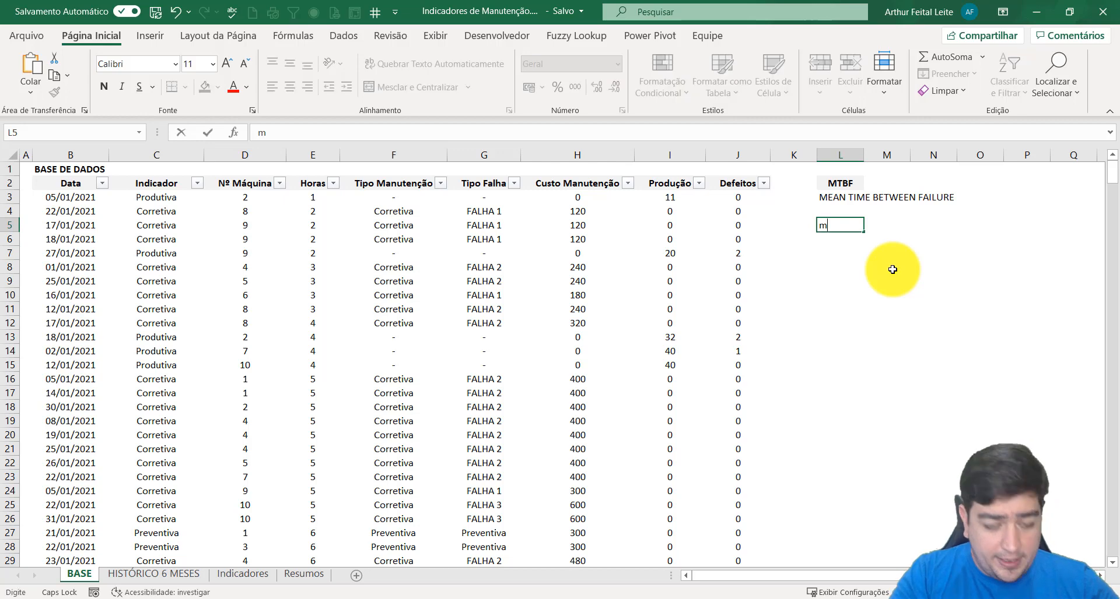
key(BackSpace)
key(BackSpace)
text(MTTF)
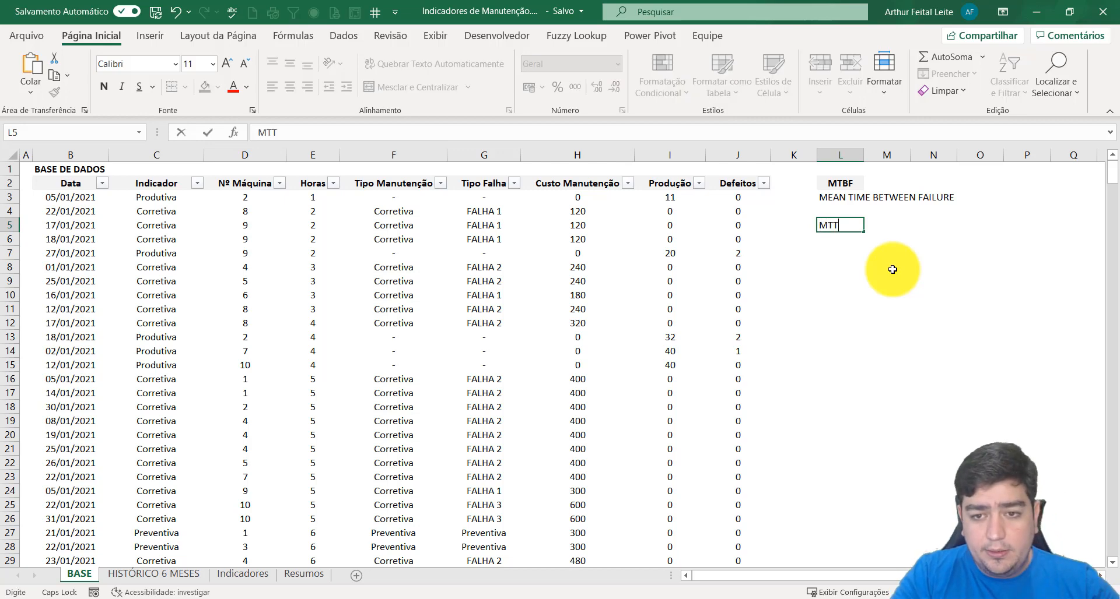
key(BackSpace)
text(R)
key(Return)
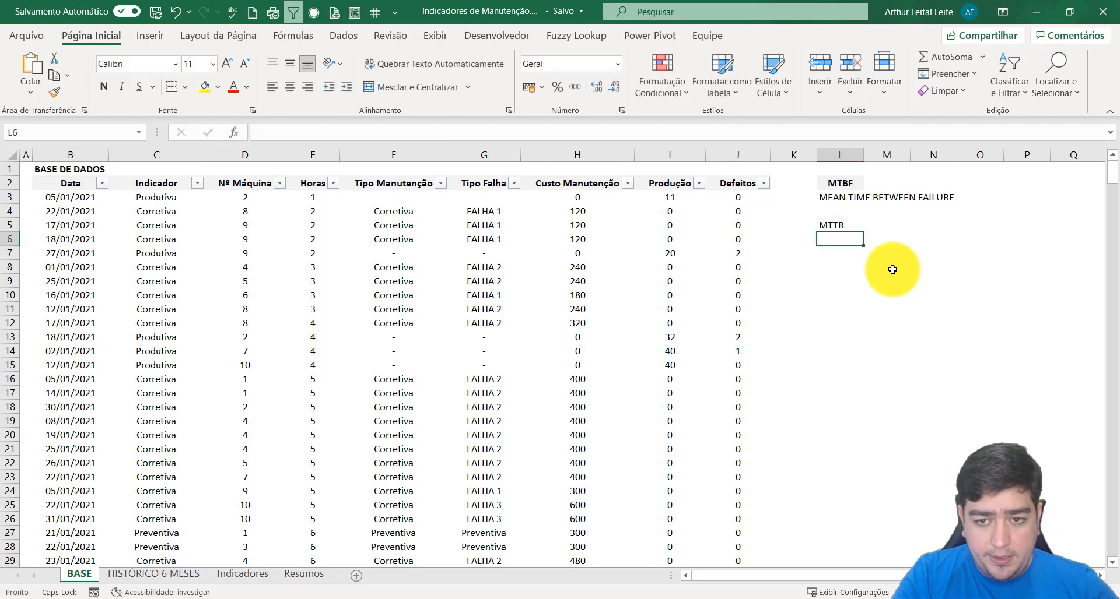
Write MEAN TIME TO REPAIR in cell L6, beneath the MTTR heading.
text(MEAN)
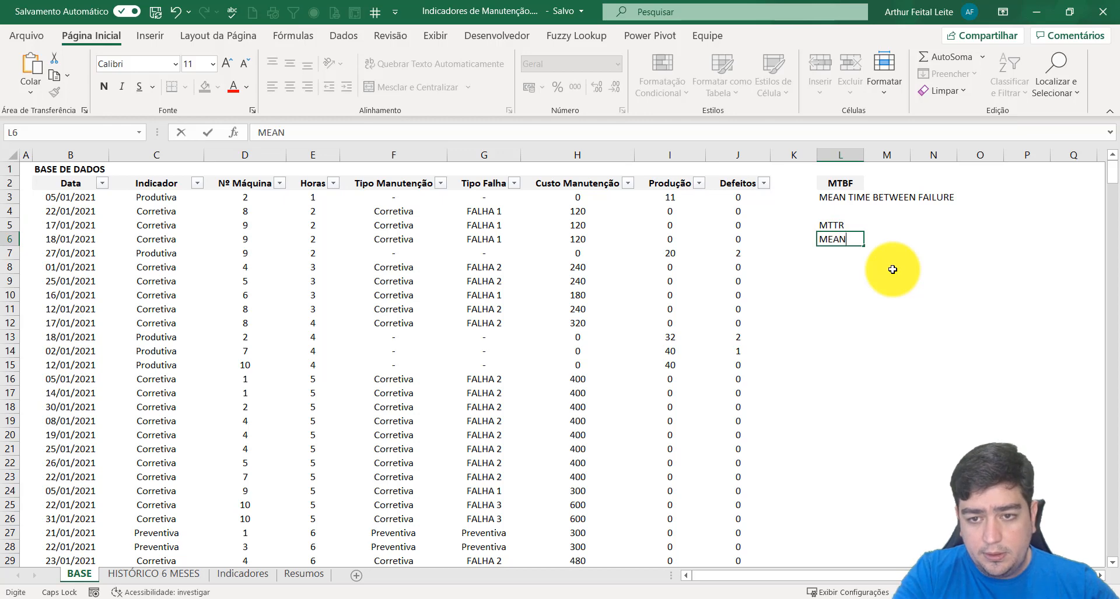
text( TIME TO)
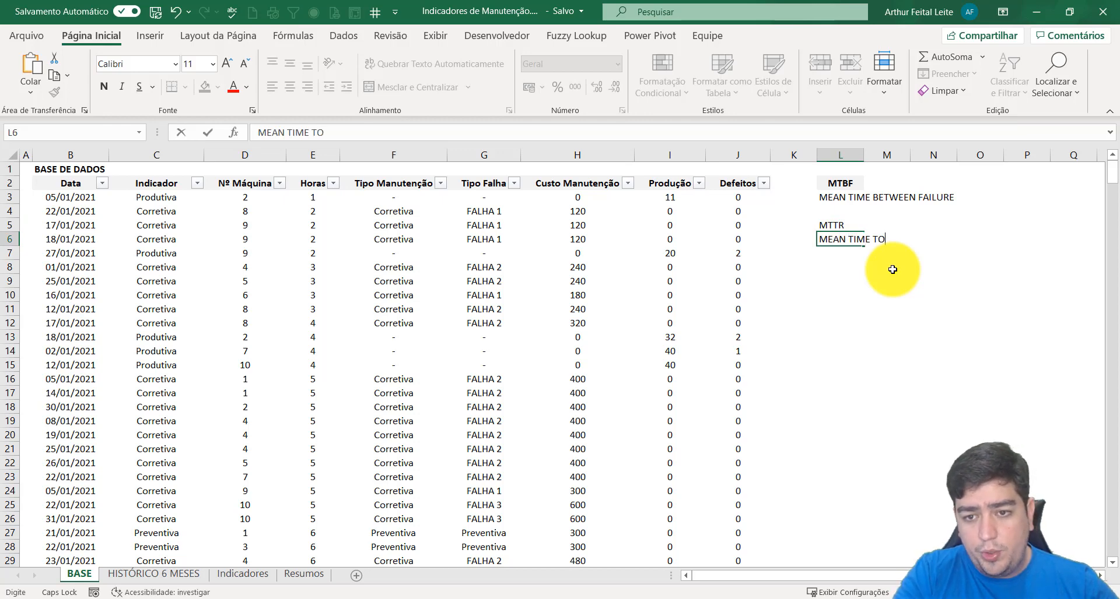
text( REPA)
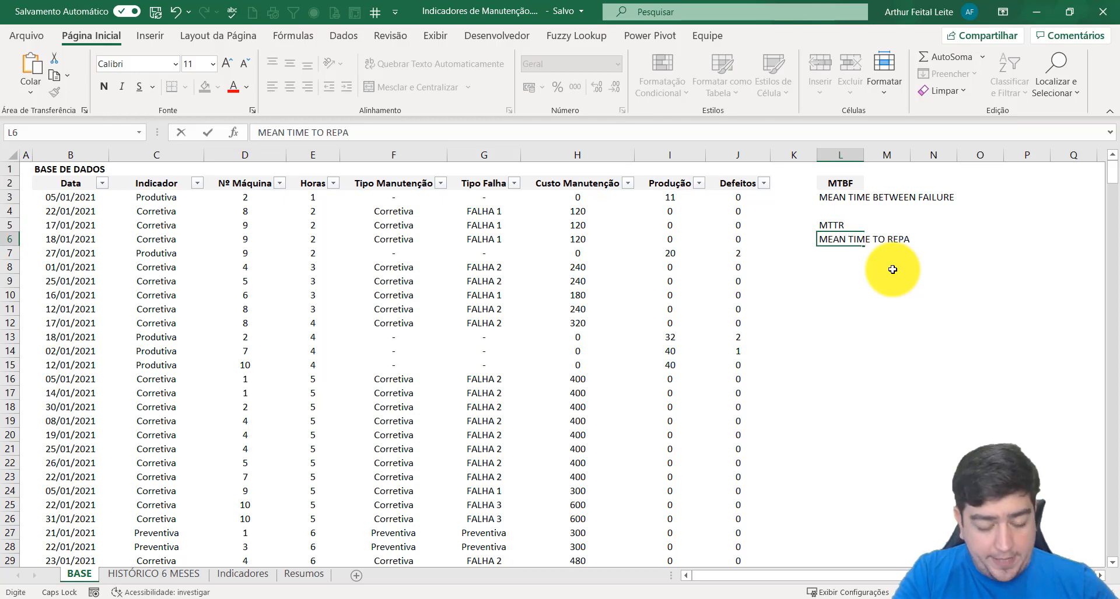
text(IR)
click(893, 270)
Copy the formatting of the MTBF heading in L2 onto the MTTR heading in L5.
click(845, 181)
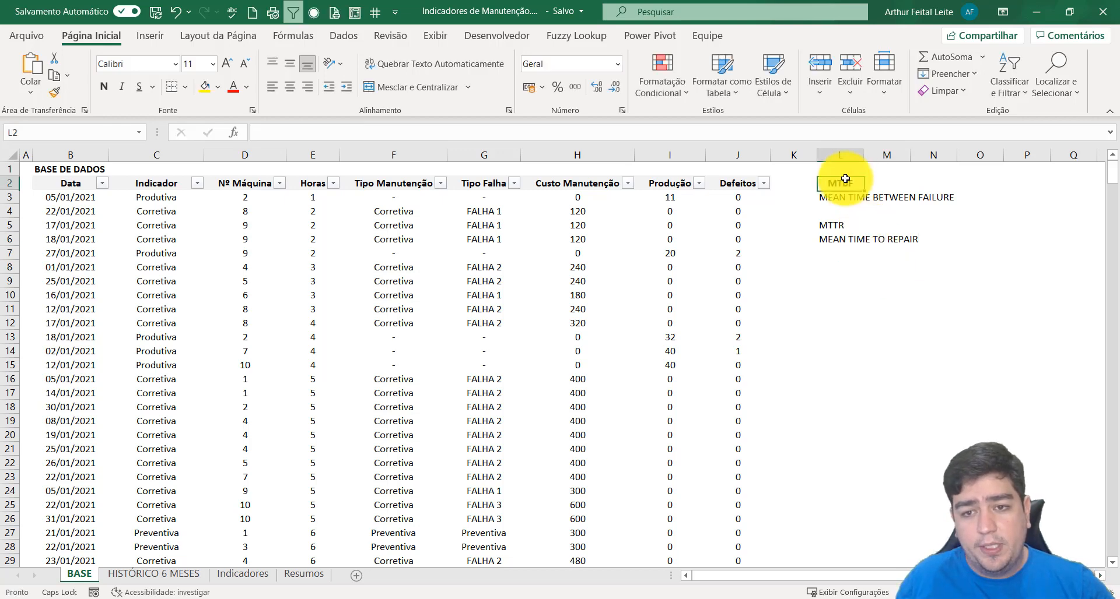
right_click(845, 181)
click(1020, 117)
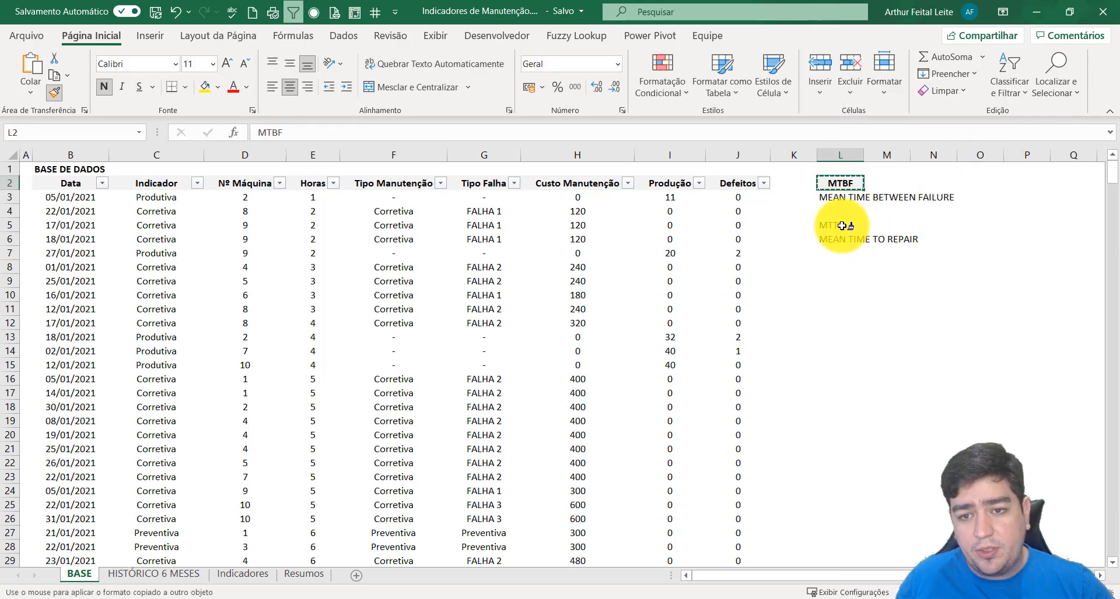
click(840, 225)
click(847, 284)
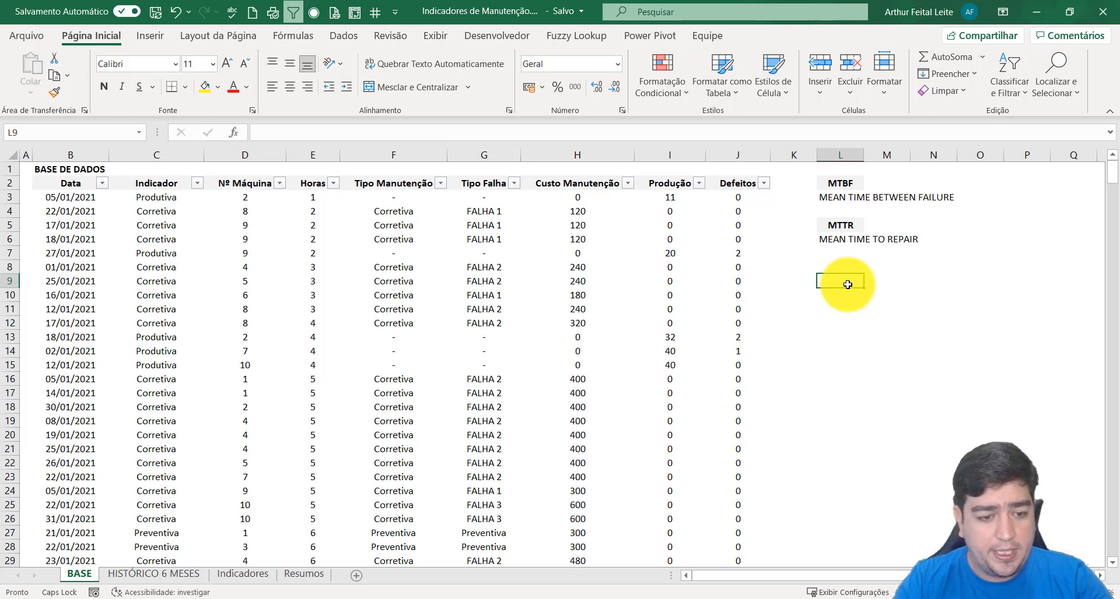
Add a new blank worksheet and permanently delete the Indicadores sheet.
click(359, 578)
right_click(294, 576)
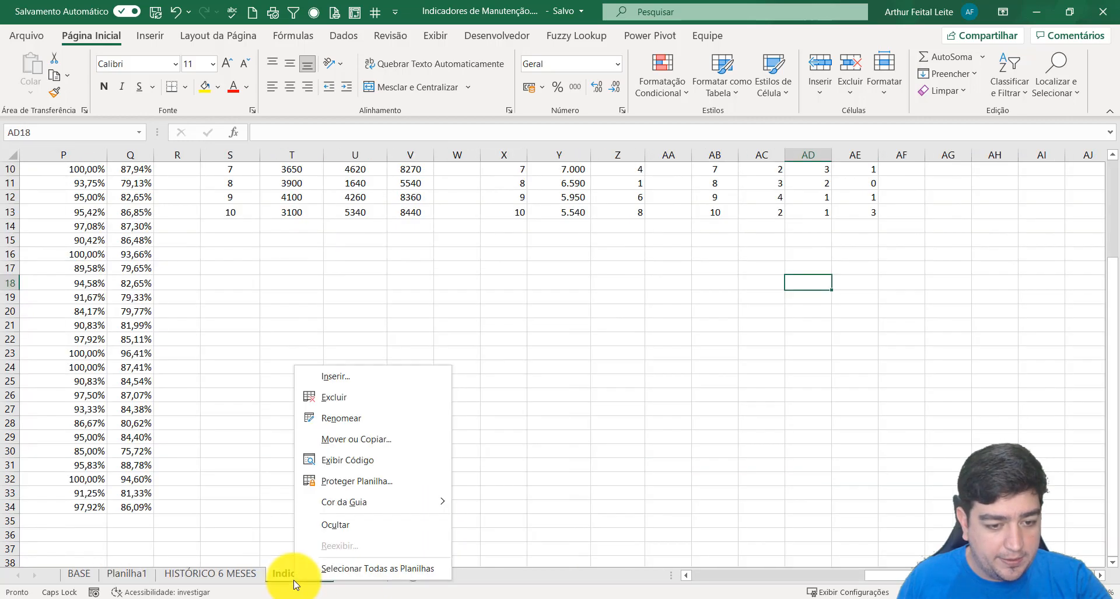
click(335, 396)
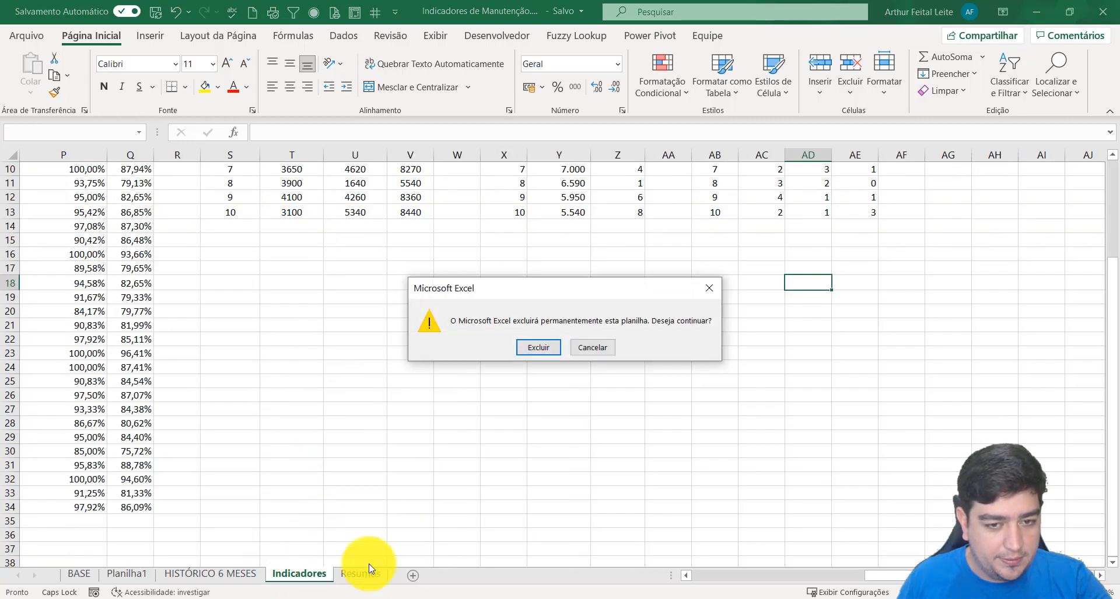
click(537, 347)
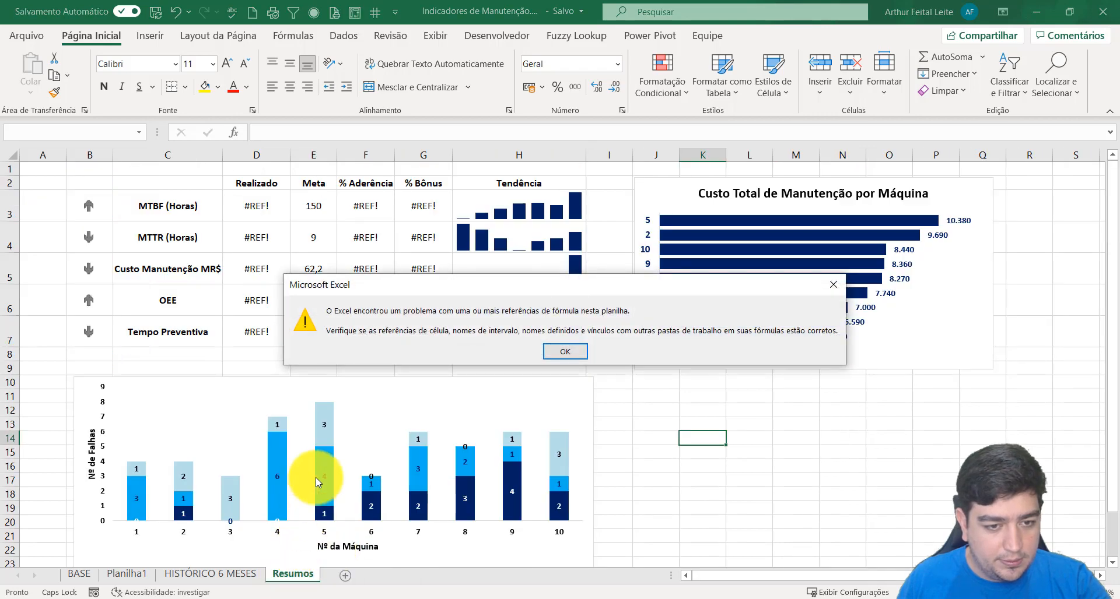
click(567, 351)
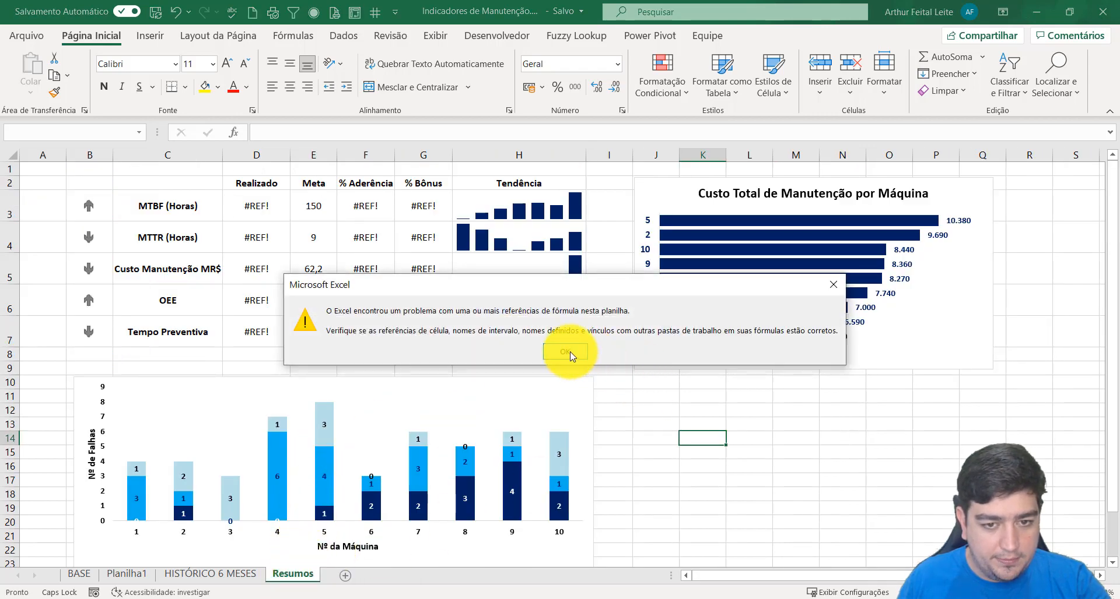
click(568, 351)
Permanently delete the Resumos sheet from the workbook.
right_click(295, 573)
click(347, 392)
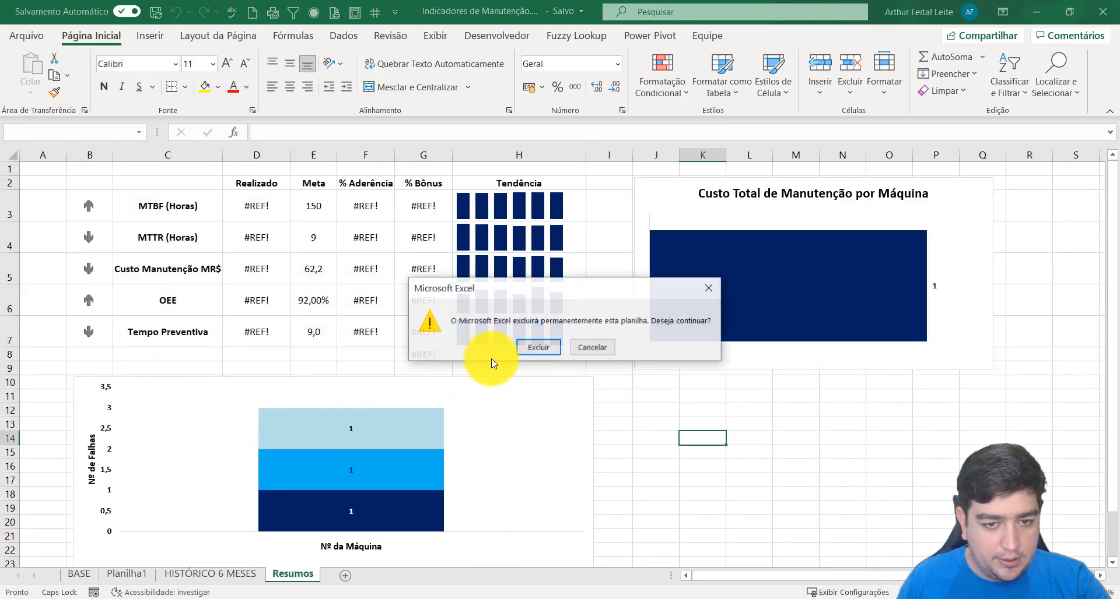
click(546, 346)
Move the blank Planilha1 sheet to the end, after HISTÓRICO 6 MESES.
click(82, 574)
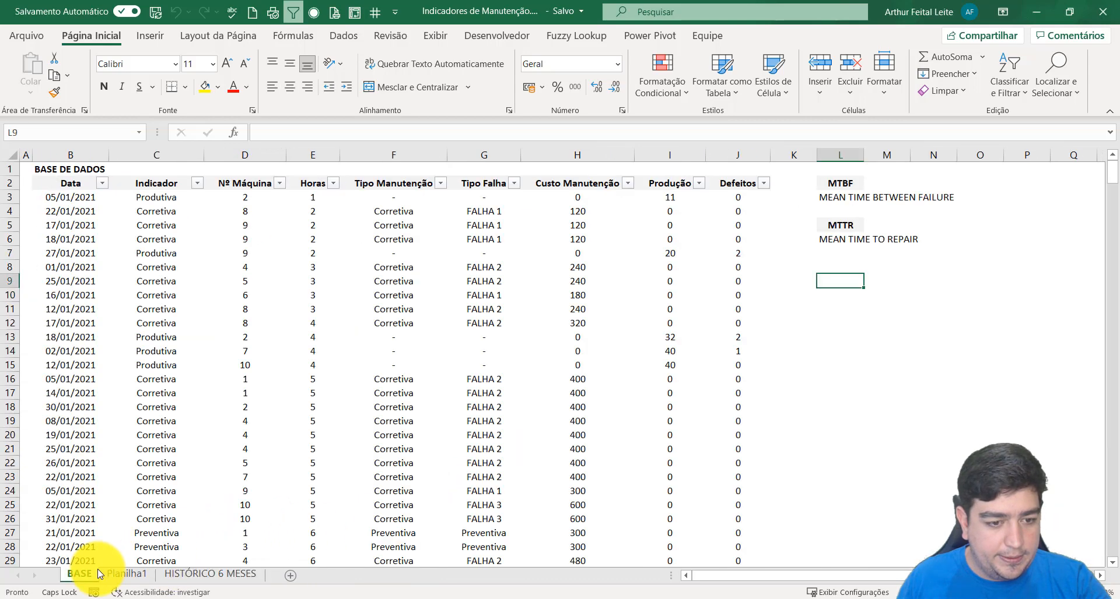
click(123, 575)
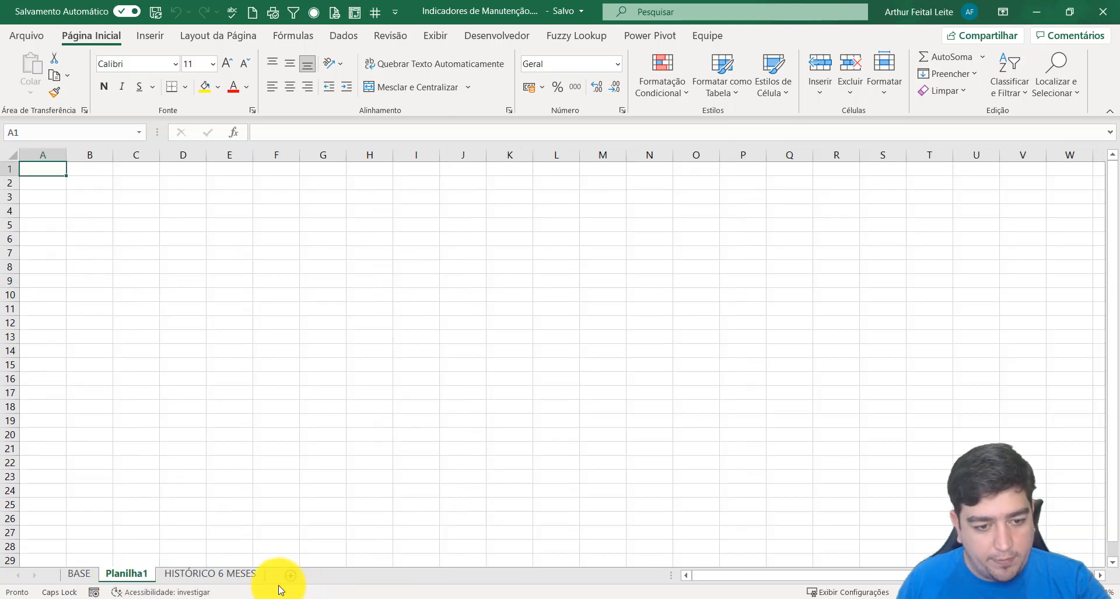
drag(133, 576, 245, 579)
Rename the blank sheet at the end of the workbook as RESUMO.
text(rES)
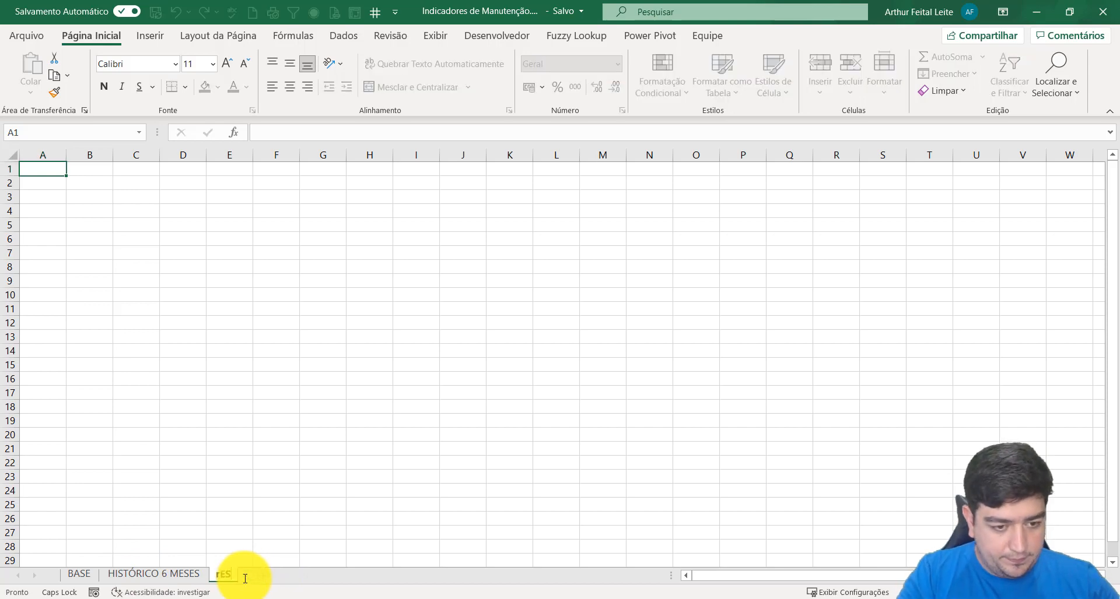
key(BackSpace)
key(BackSpace)
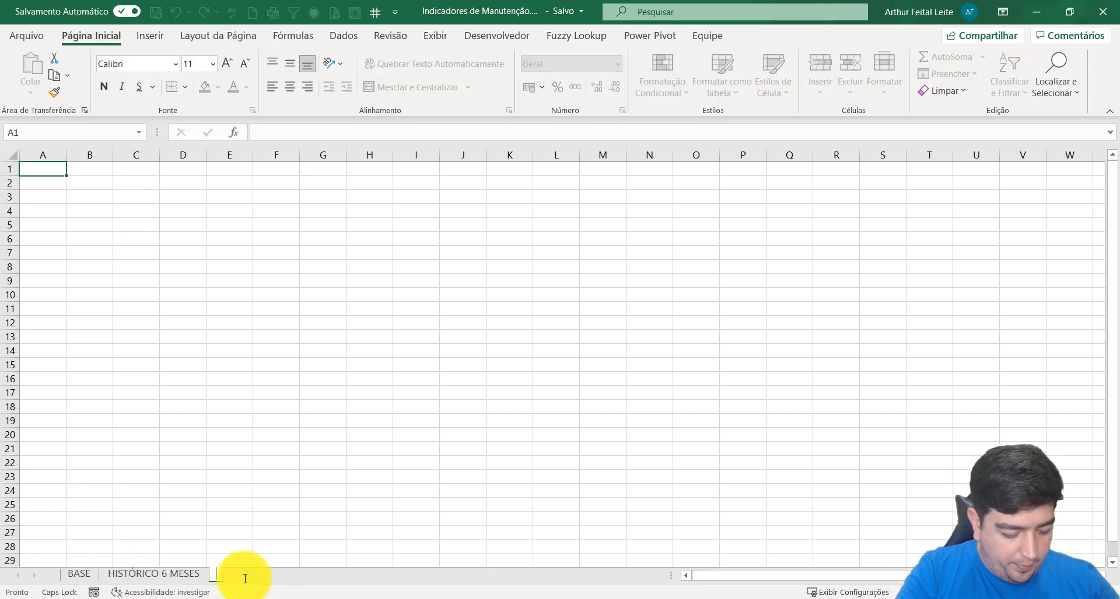
key(BackSpace)
key(Caps_Lock)
text(REs)
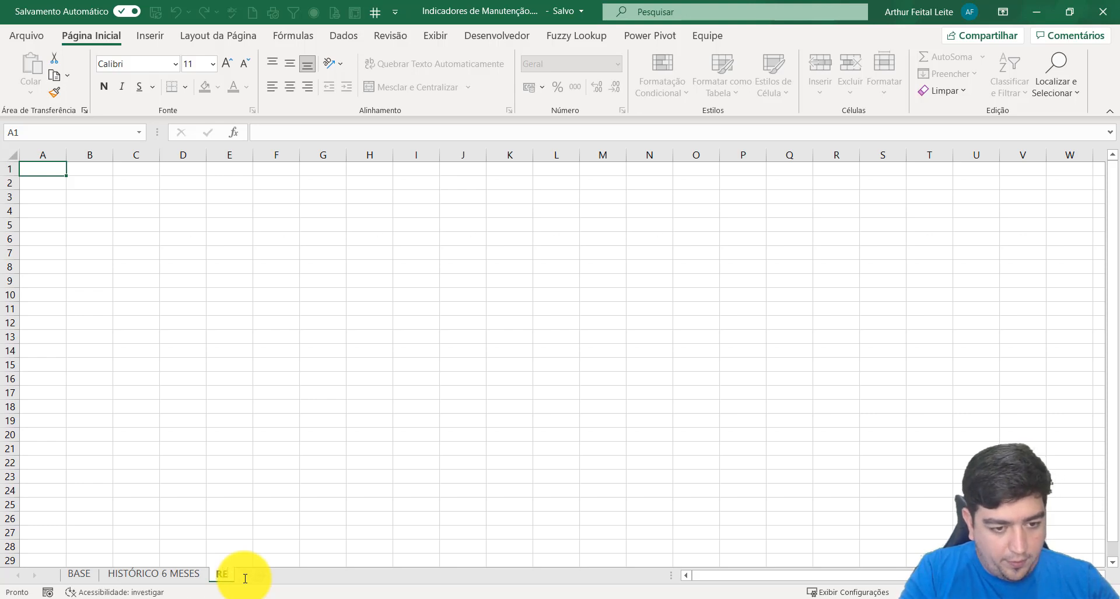
key(Caps_Lock)
text(SUMO)
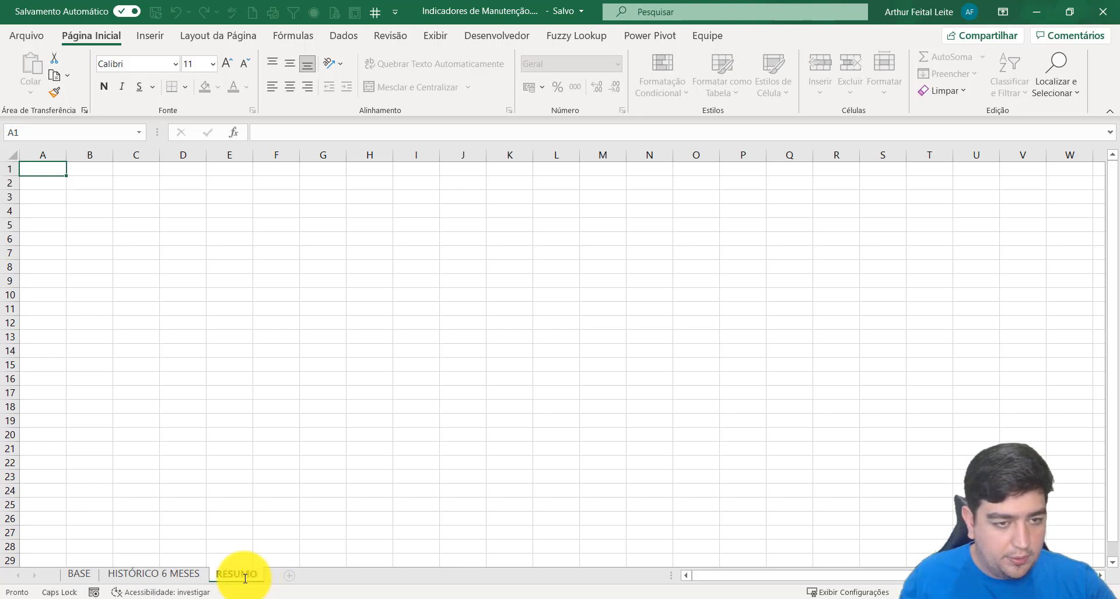
key(Return)
Enter the heading MTBF in cell B2 of the RESUMO sheet.
click(97, 182)
text(m)
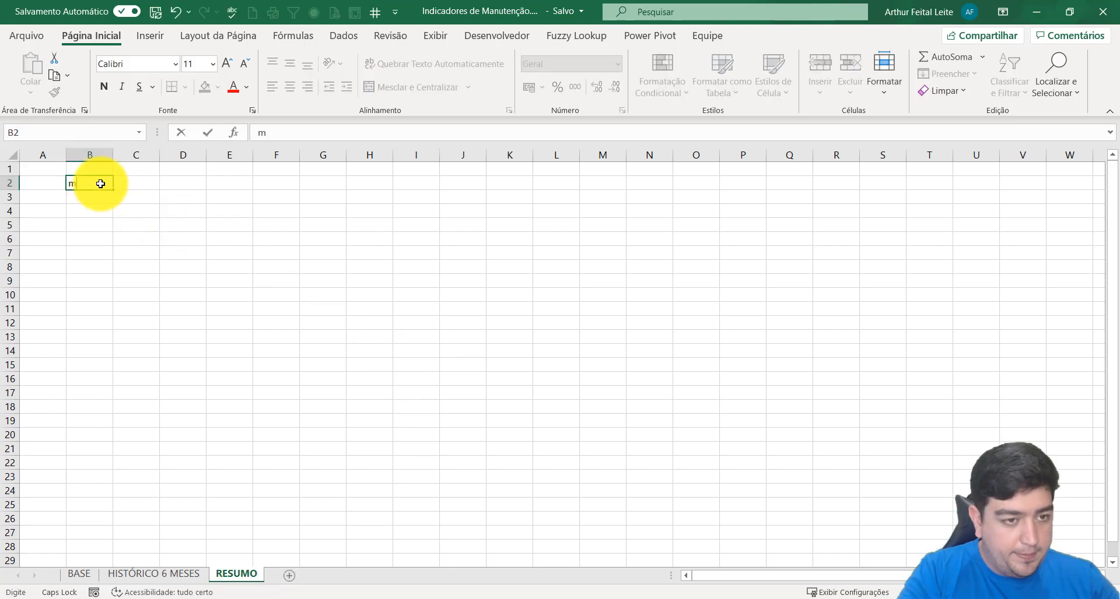
key(Caps_Lock)
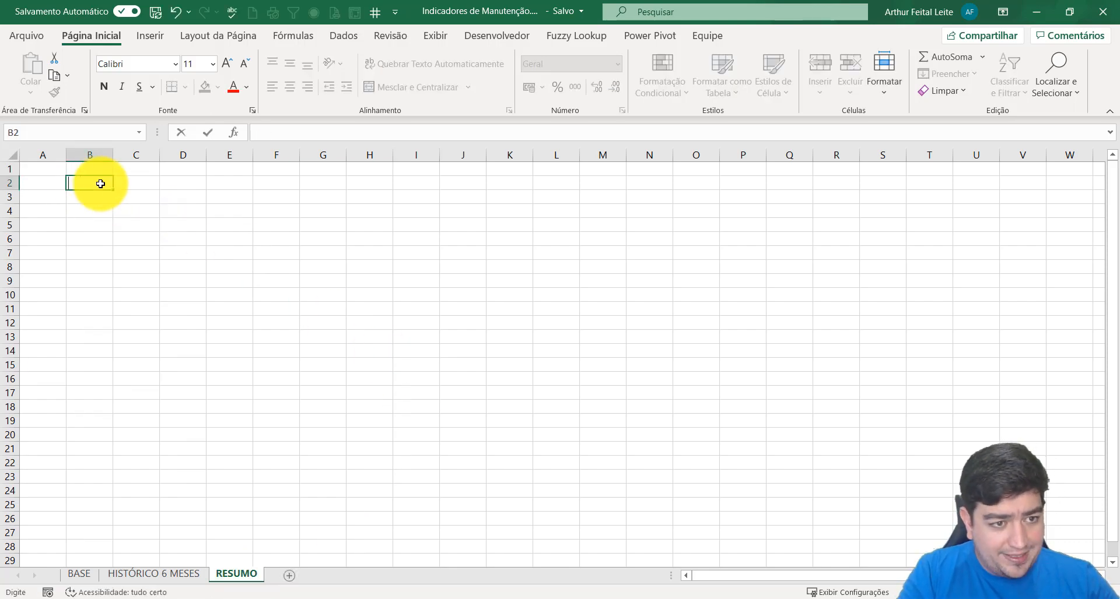
key(BackSpace)
text(m)
key(BackSpace)
key(Caps_Lock)
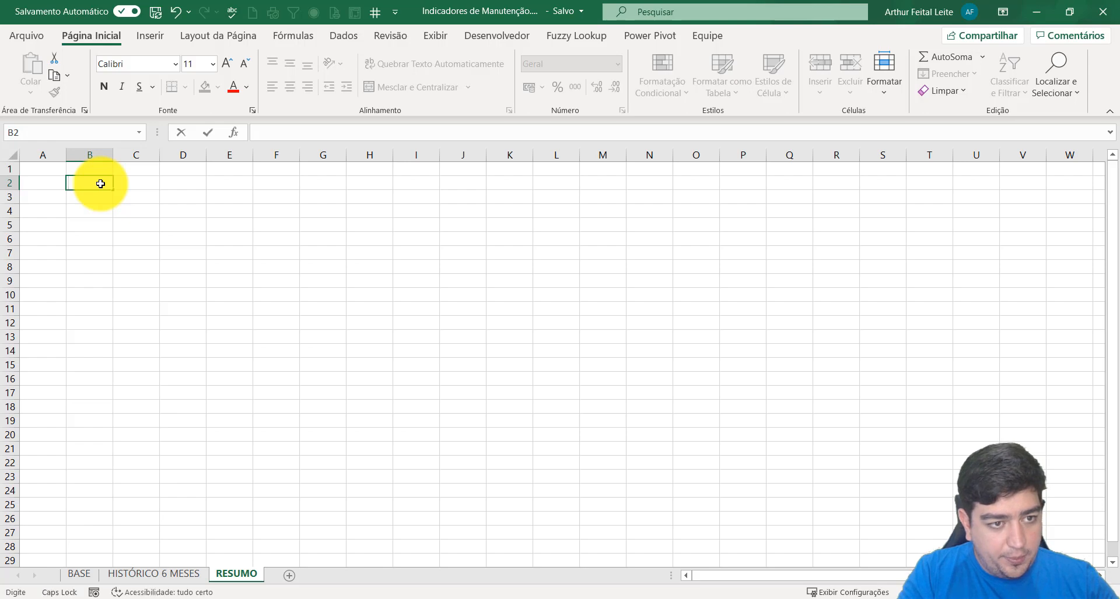
text(MTBF)
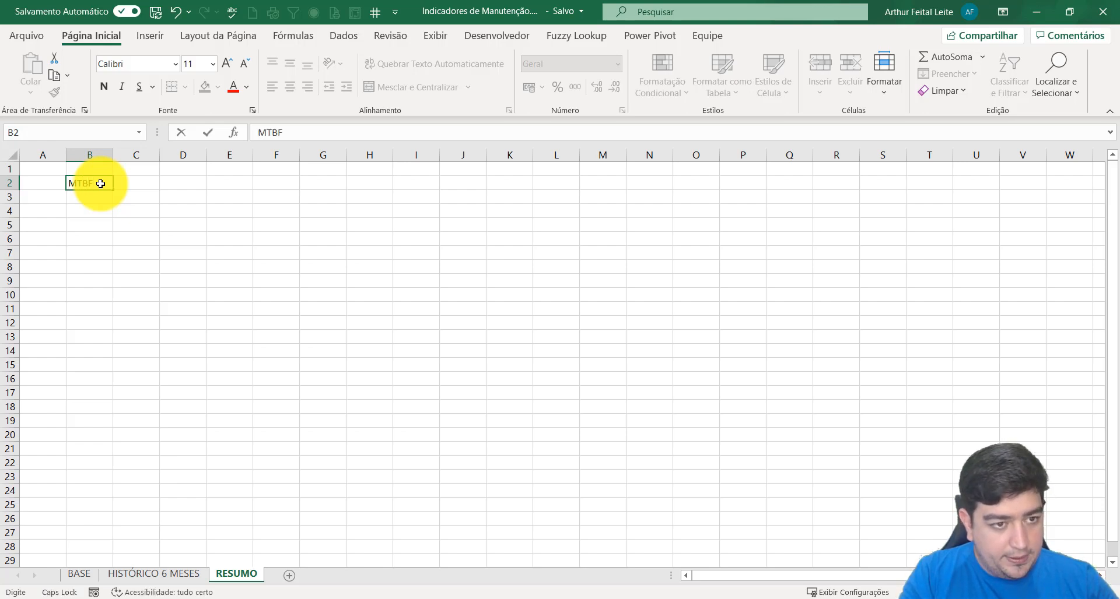
key(Return)
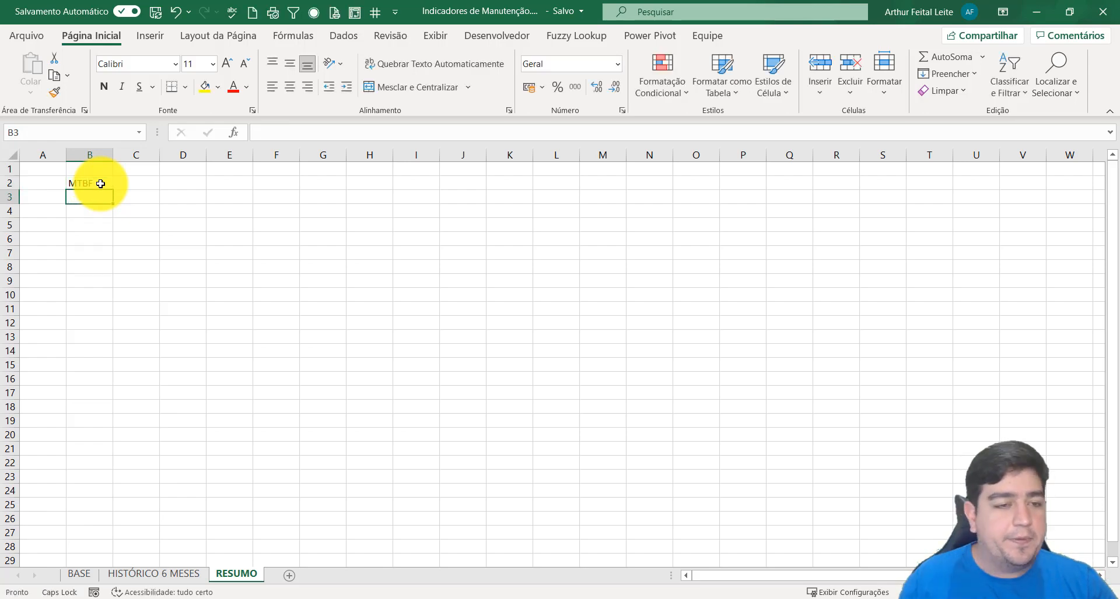
click(276, 295)
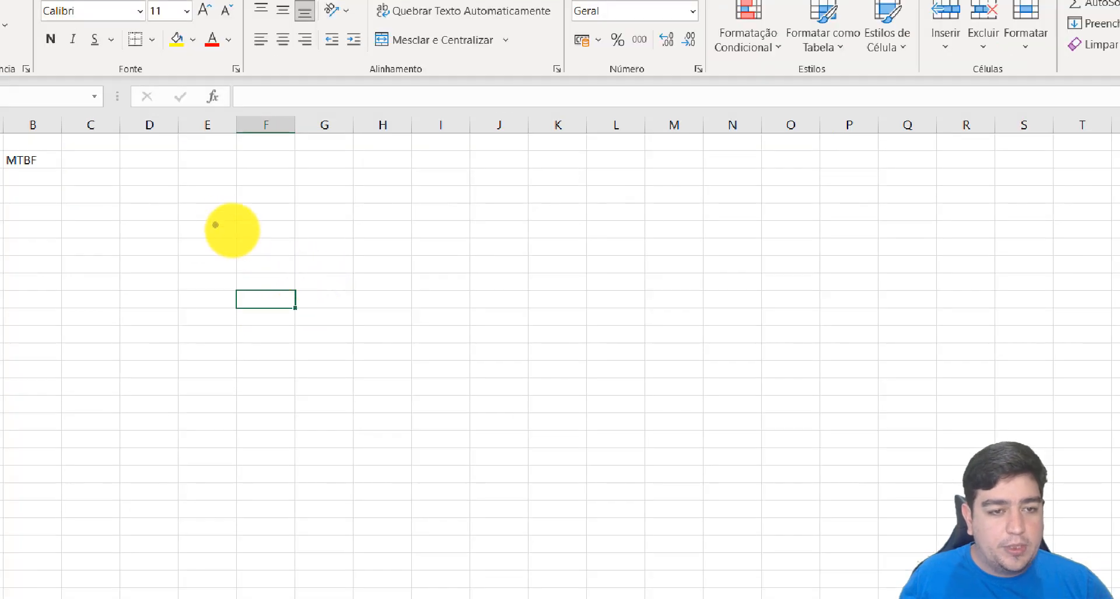
mouse_move(203, 209)
mouse_down()
mouse_move(204, 236)
mouse_move(518, 218)
mouse_move(534, 243)
mouse_move(553, 199)
mouse_up()
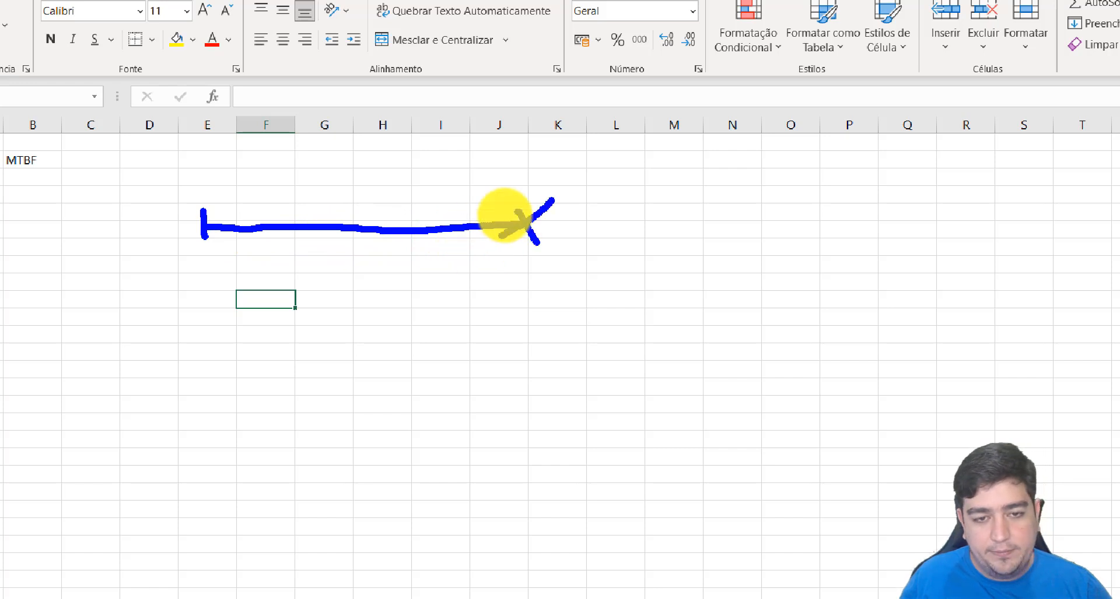
click(559, 232)
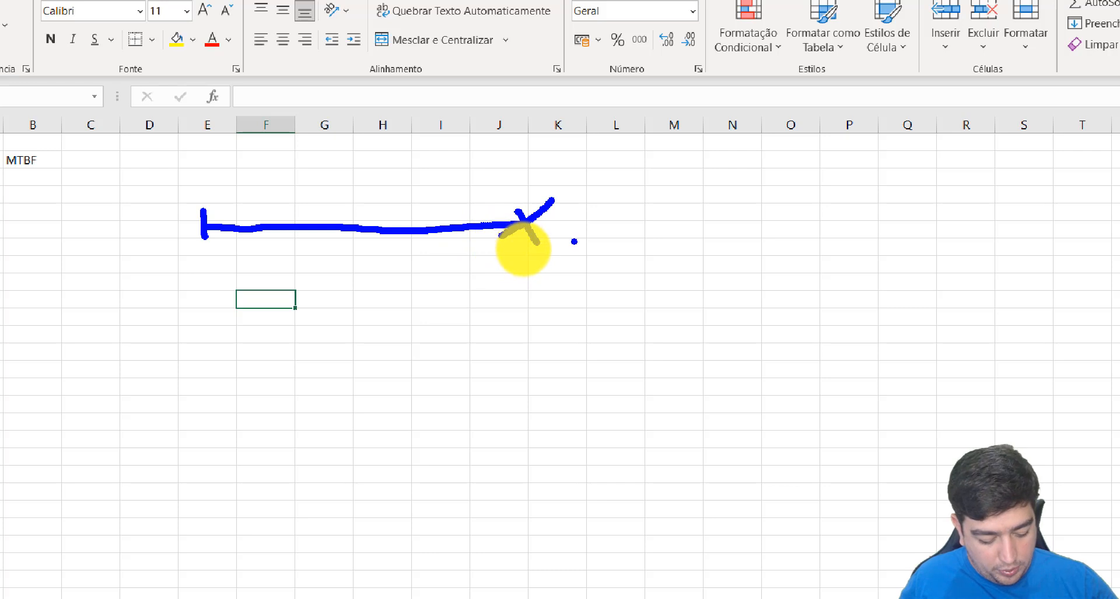
key(r)
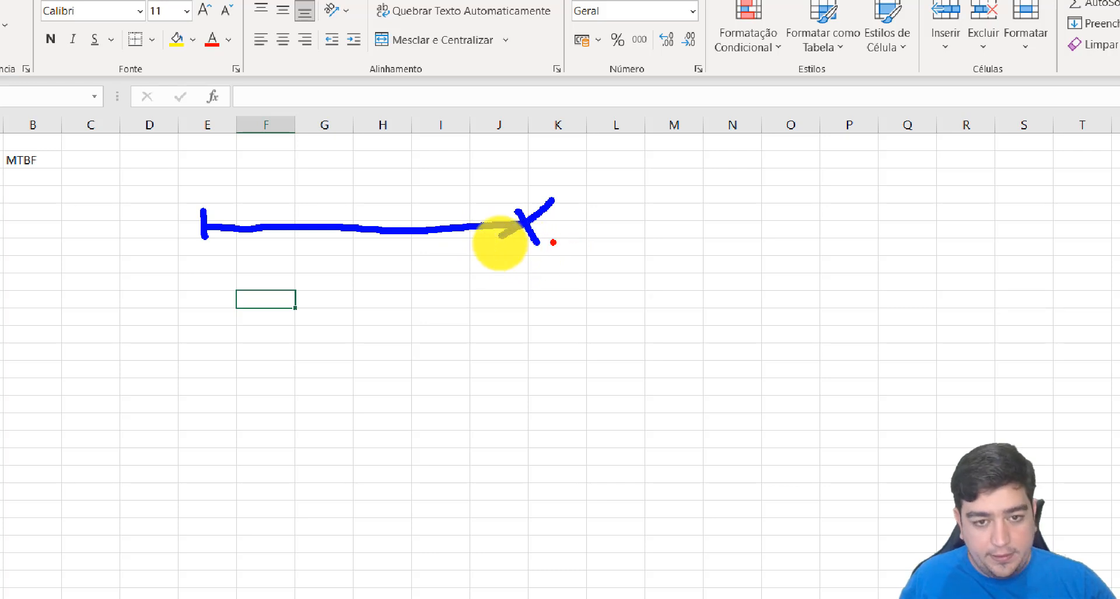
drag(529, 225, 671, 223)
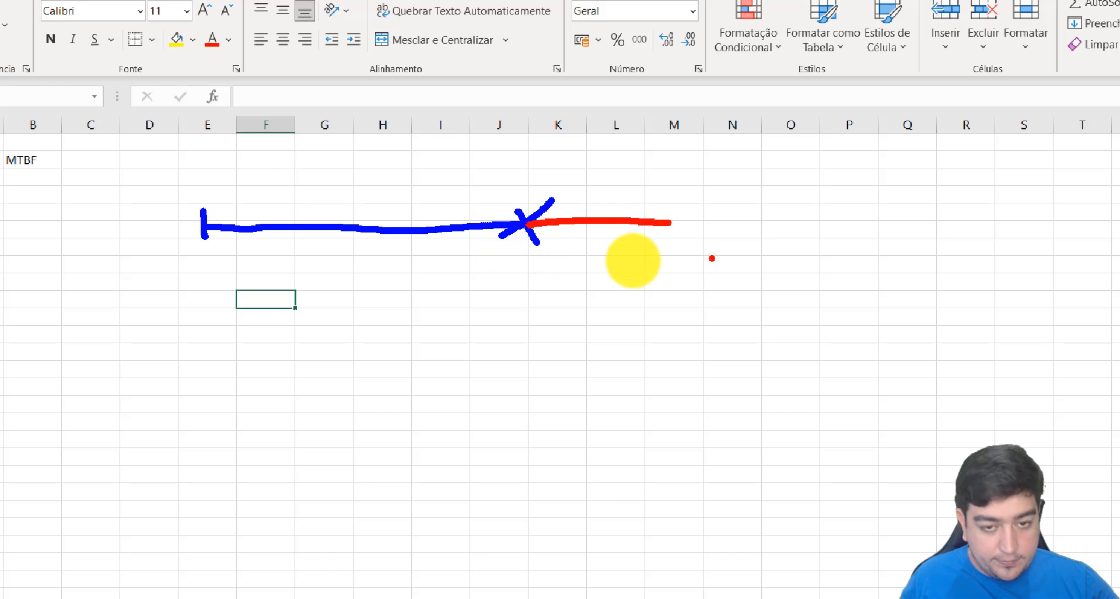
key(b)
mouse_move(697, 225)
mouse_down()
mouse_move(992, 221)
mouse_move(1021, 231)
mouse_up()
drag(1026, 208, 994, 220)
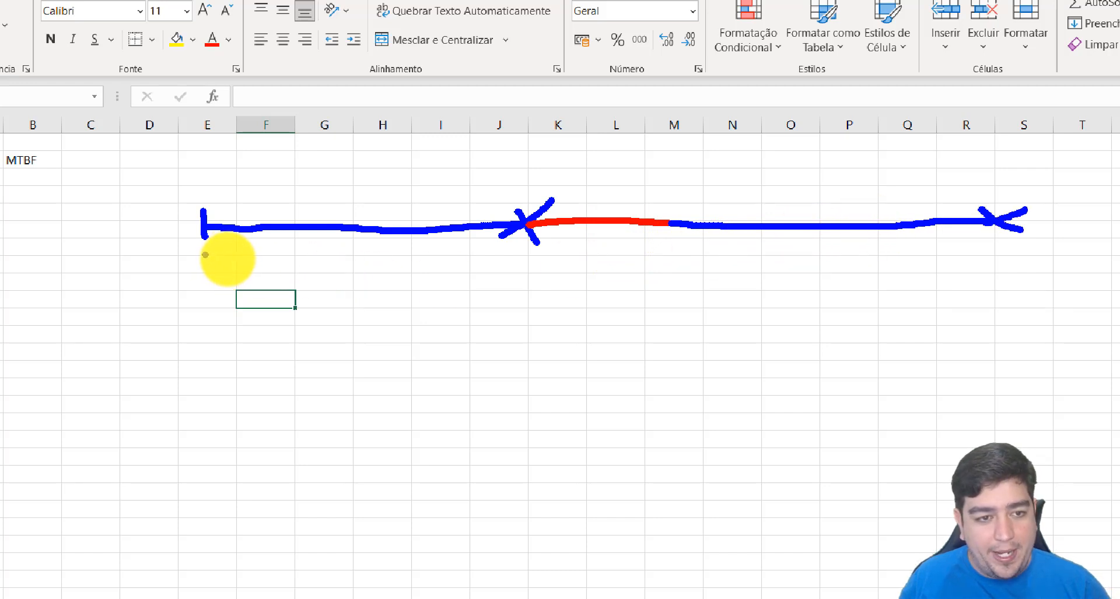
mouse_move(202, 254)
mouse_down()
mouse_move(200, 294)
mouse_move(417, 280)
mouse_move(521, 281)
mouse_move(517, 296)
mouse_up()
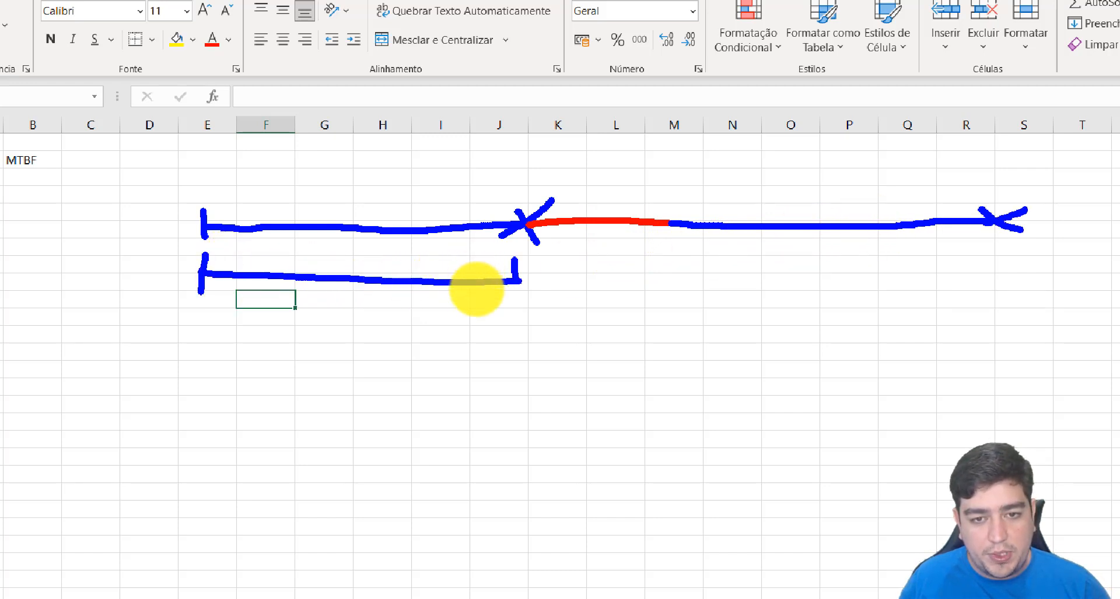
mouse_move(666, 254)
mouse_down()
mouse_move(665, 292)
mouse_move(862, 265)
mouse_move(1006, 265)
mouse_move(1006, 248)
mouse_move(1007, 291)
mouse_up()
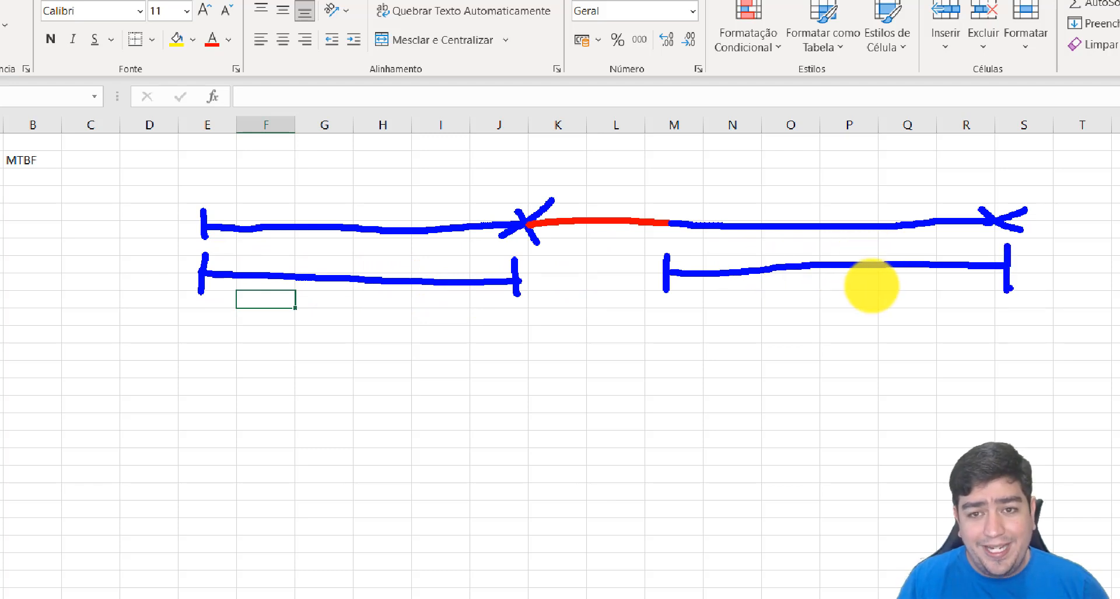
key(Escape)
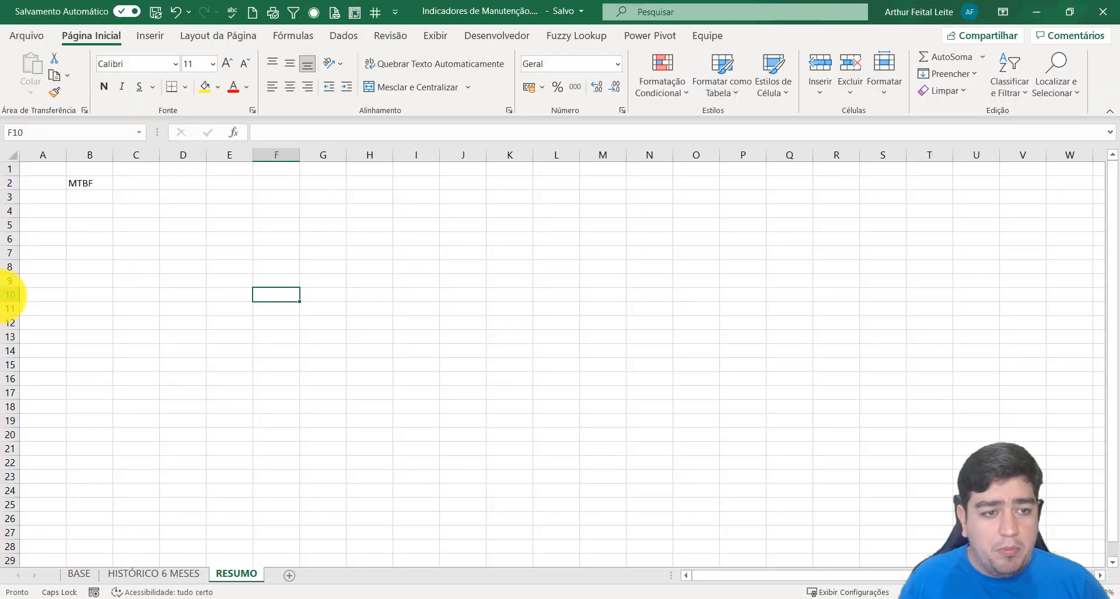
Examine the Produtiva rows and their Horas values on the BASE sheet.
click(79, 575)
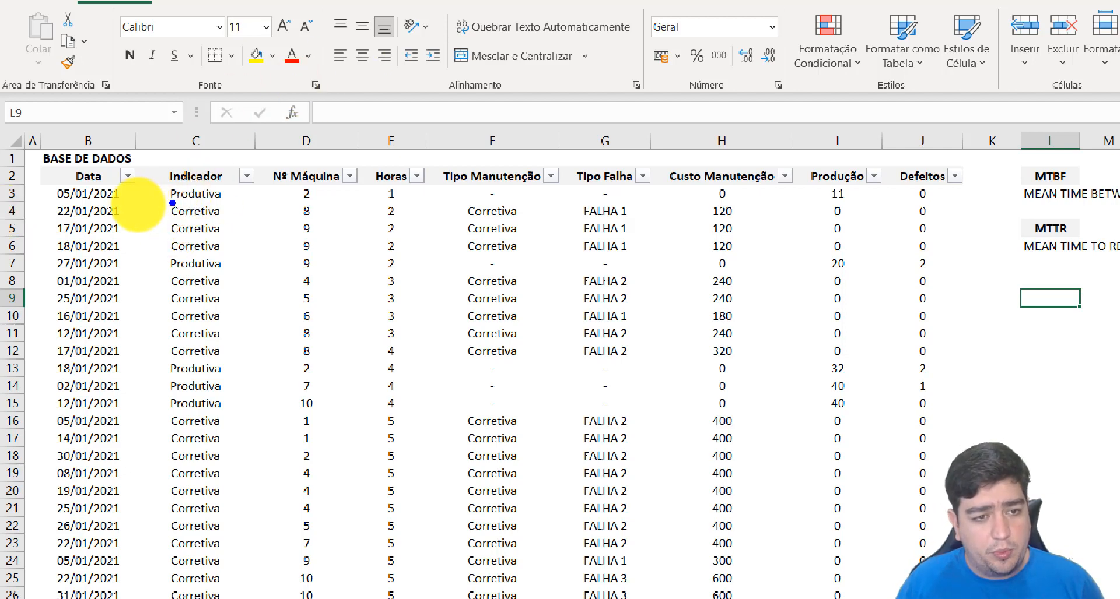
drag(172, 203, 239, 203)
mouse_move(403, 178)
mouse_down()
mouse_move(368, 185)
mouse_move(394, 204)
mouse_move(411, 193)
mouse_move(366, 180)
mouse_up()
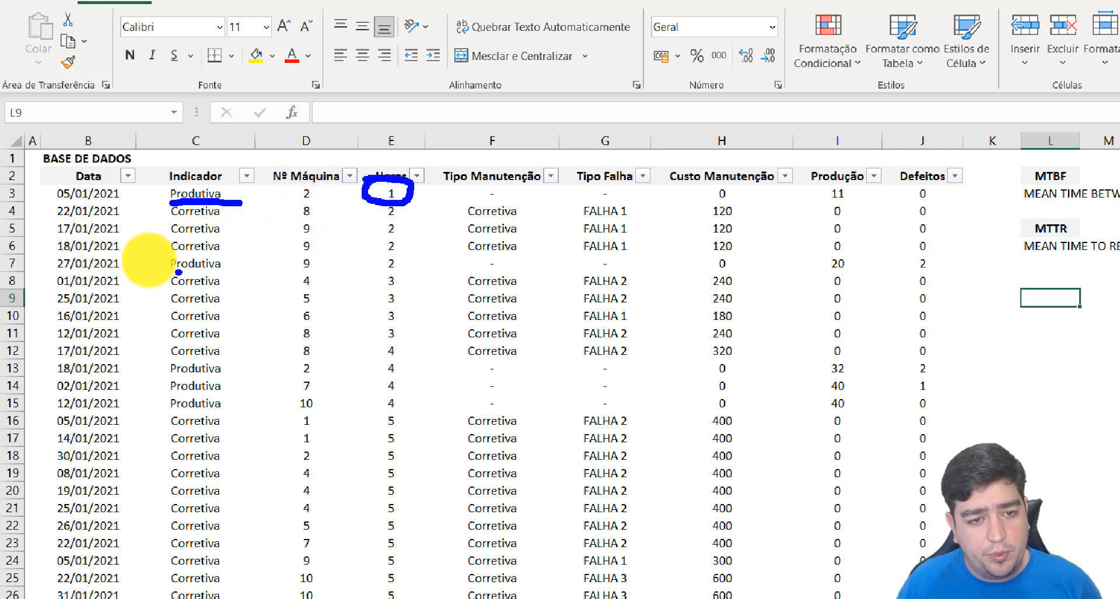
drag(175, 271, 231, 272)
mouse_move(400, 257)
mouse_down()
mouse_move(373, 263)
mouse_move(395, 273)
mouse_move(401, 263)
mouse_up()
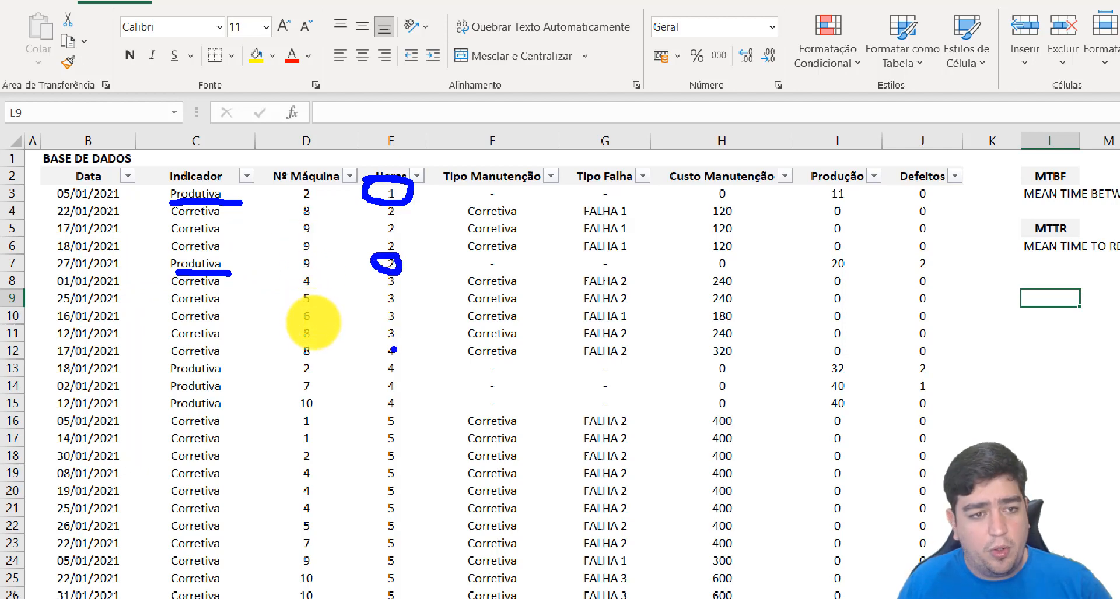
key(Escape)
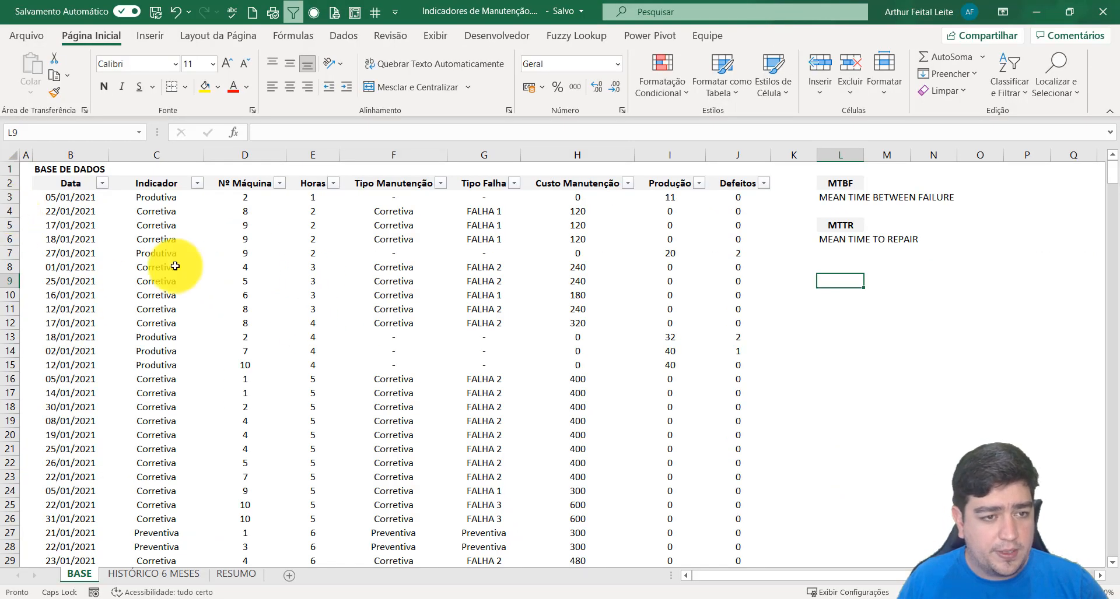
Enter the label "Hora Produtivas" in cell B3 of the RESUMO sheet.
click(213, 578)
click(87, 196)
text(H)
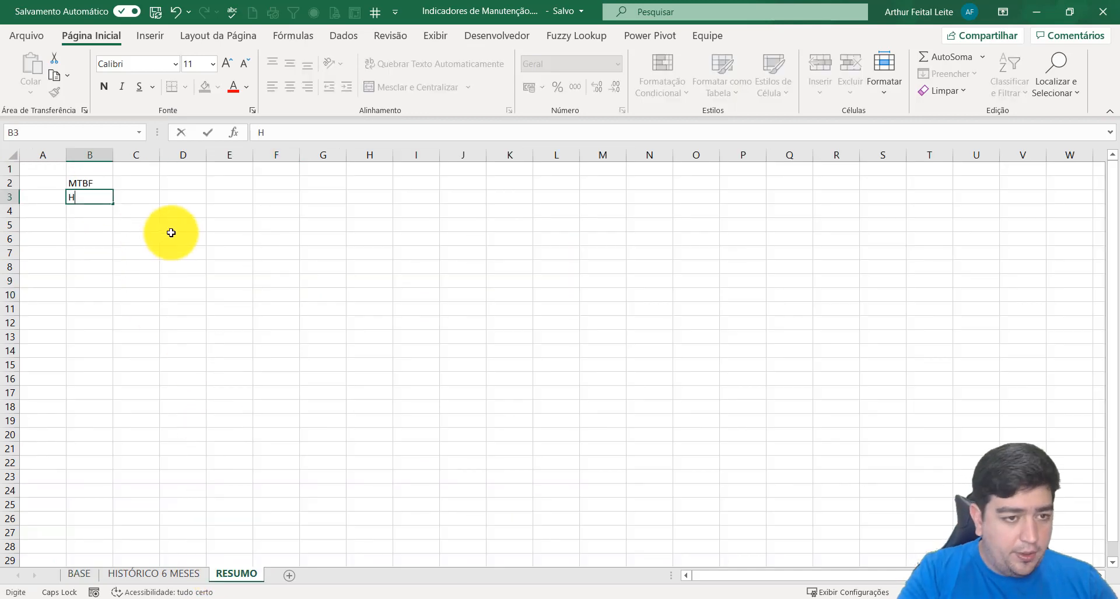
text(O)
key(BackSpace)
key(Caps_Lock)
key(BackSpace)
text(ho)
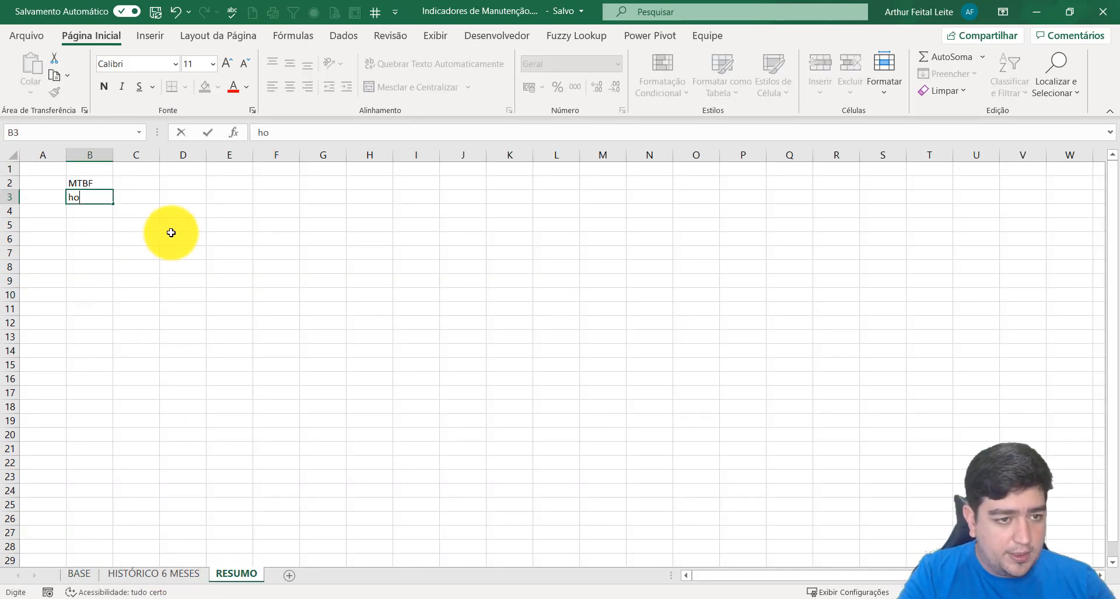
key(Caps_Lock)
key(BackSpace)
key(BackSpace)
text(hO)
key(BackSpace)
key(BackSpace)
key(Caps_Lock)
text(H)
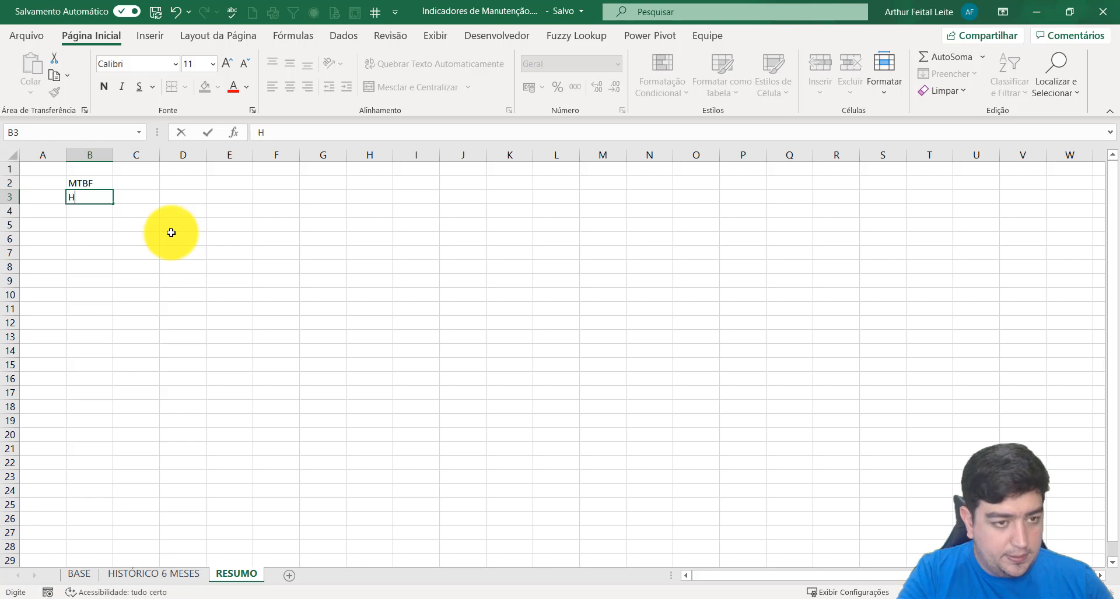
text(ora Prod)
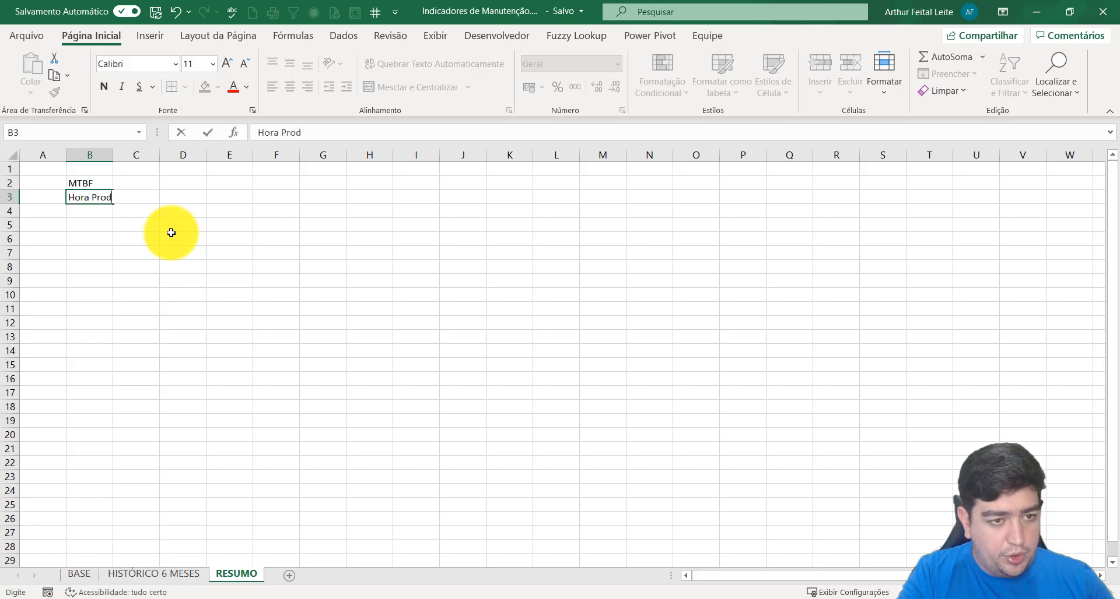
text(utiva)
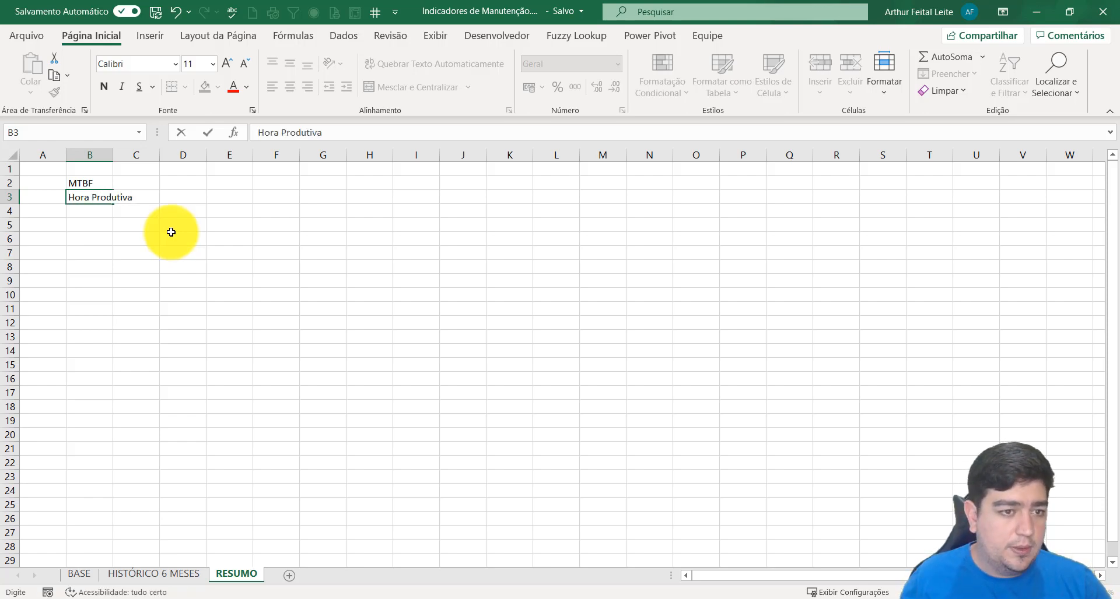
text(s)
click(170, 232)
Fit column B to its contents and correct the label in B3 to "Horas Produtivas".
double_click(112, 155)
double_click(91, 197)
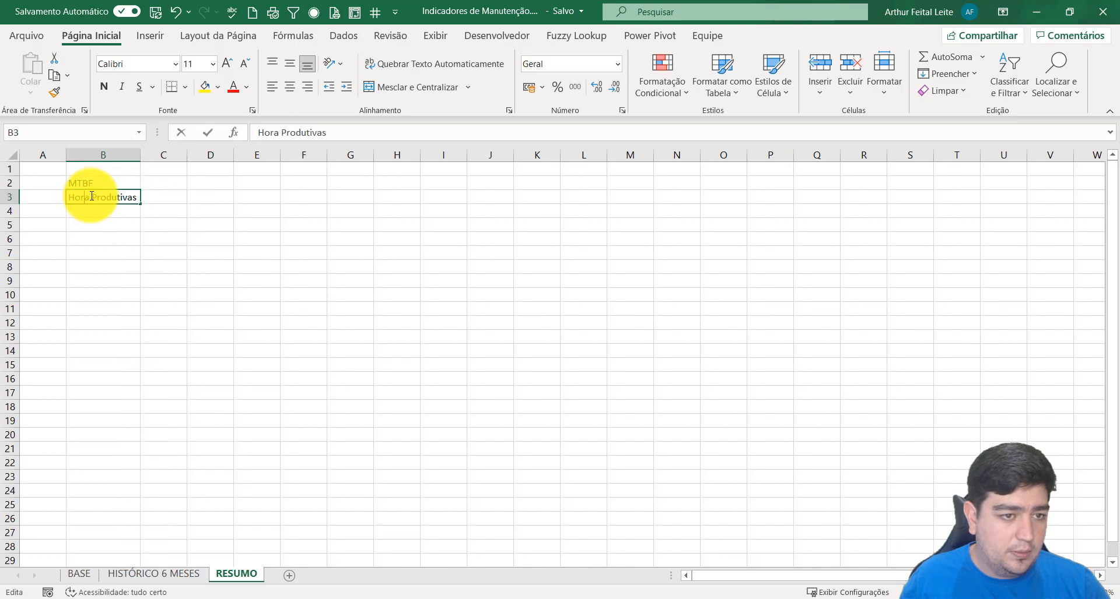
text(s)
click(93, 226)
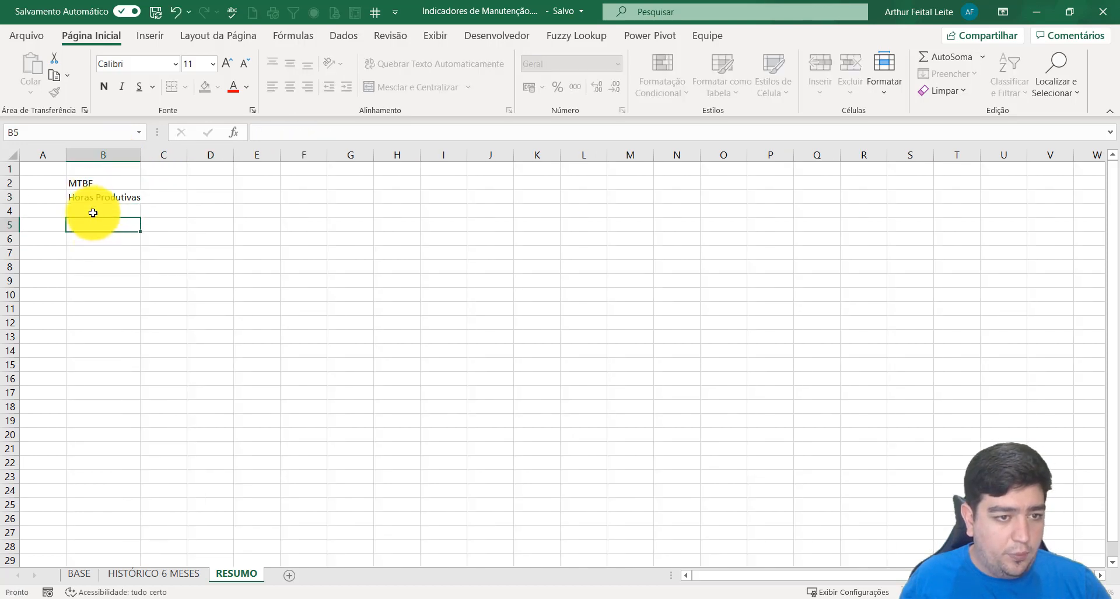
Enter the label "Qtd Falhas" in cell B4 and refit column B to its contents.
click(92, 213)
text(Qtd)
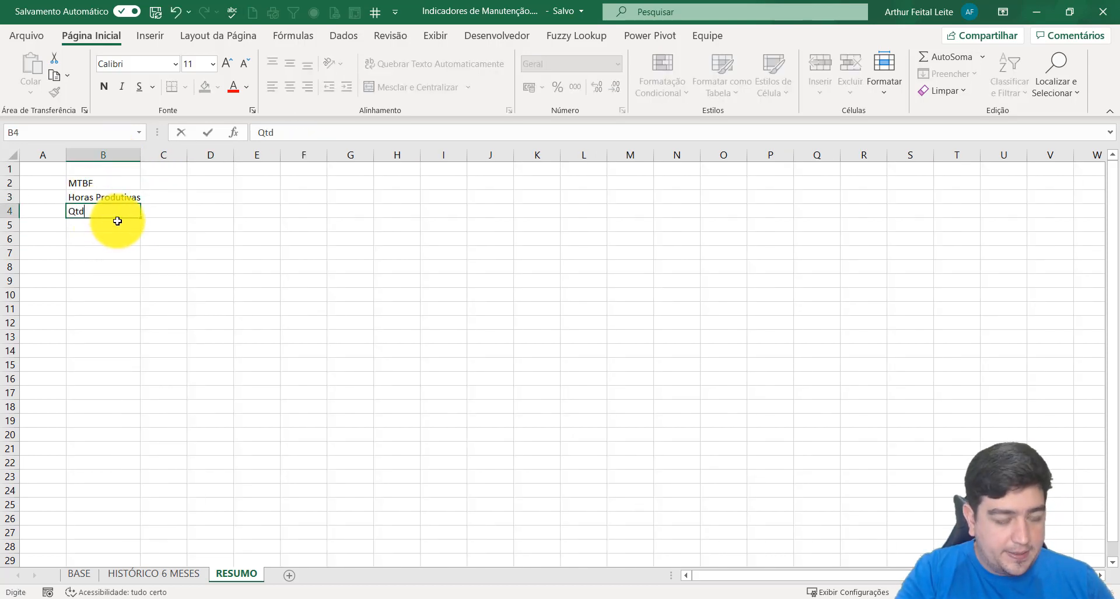
text( Falha)
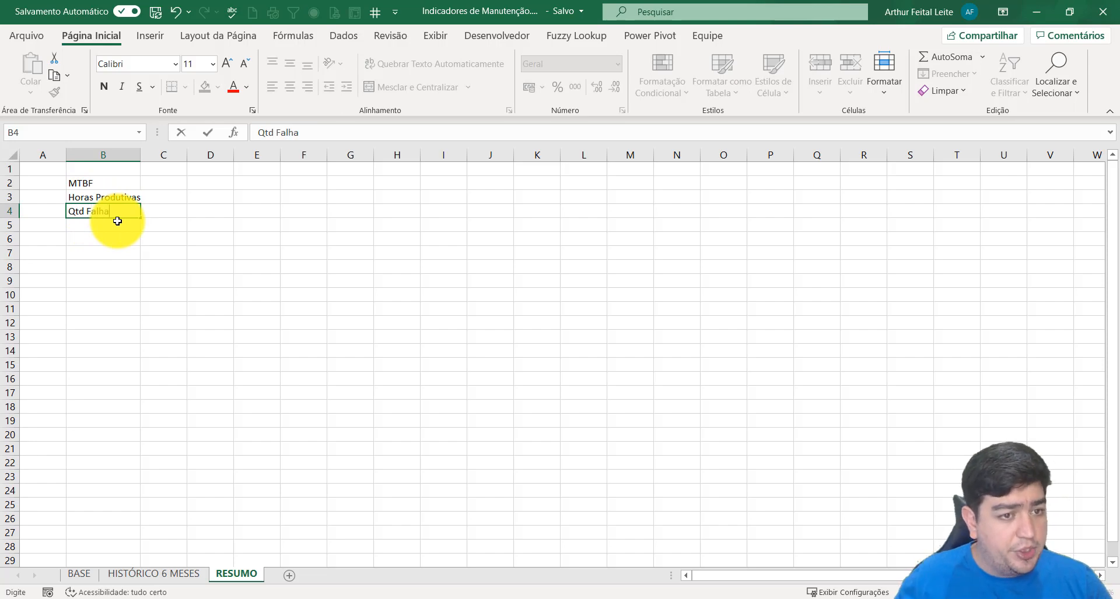
text(s)
click(152, 237)
double_click(140, 155)
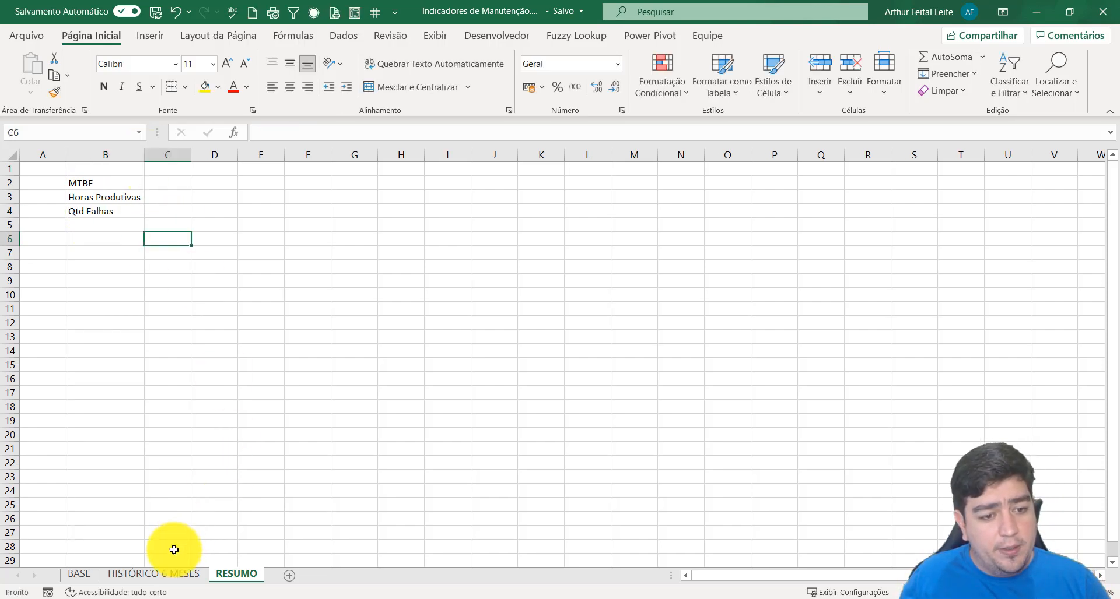
Examine the Corretiva entries in the Indicador column of the BASE sheet.
click(74, 579)
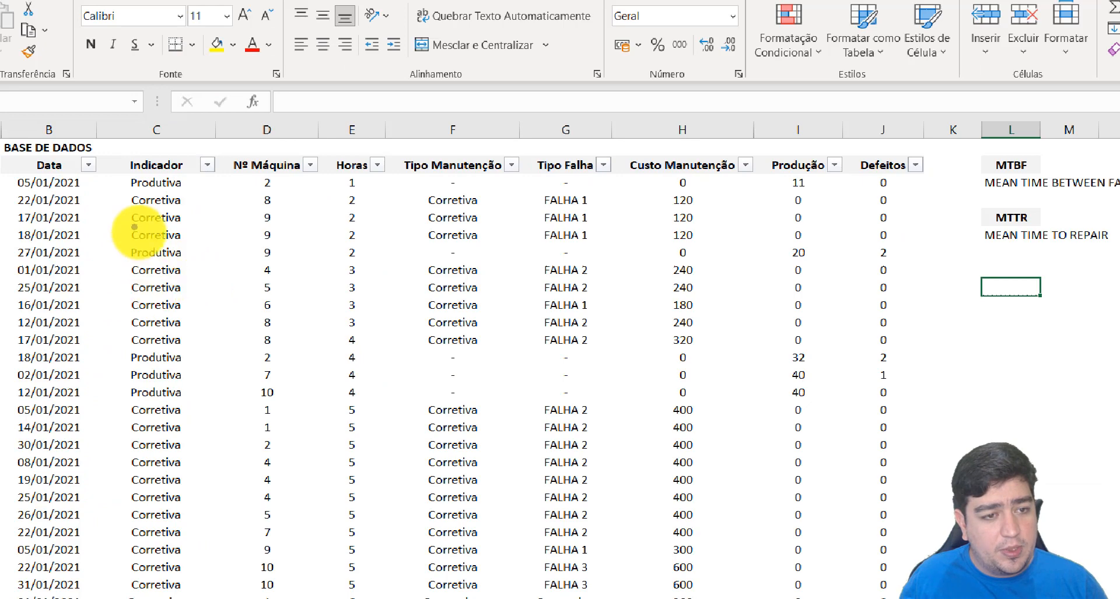
mouse_move(135, 208)
mouse_down()
mouse_move(185, 210)
mouse_move(163, 228)
mouse_move(186, 228)
mouse_up()
drag(127, 249, 184, 247)
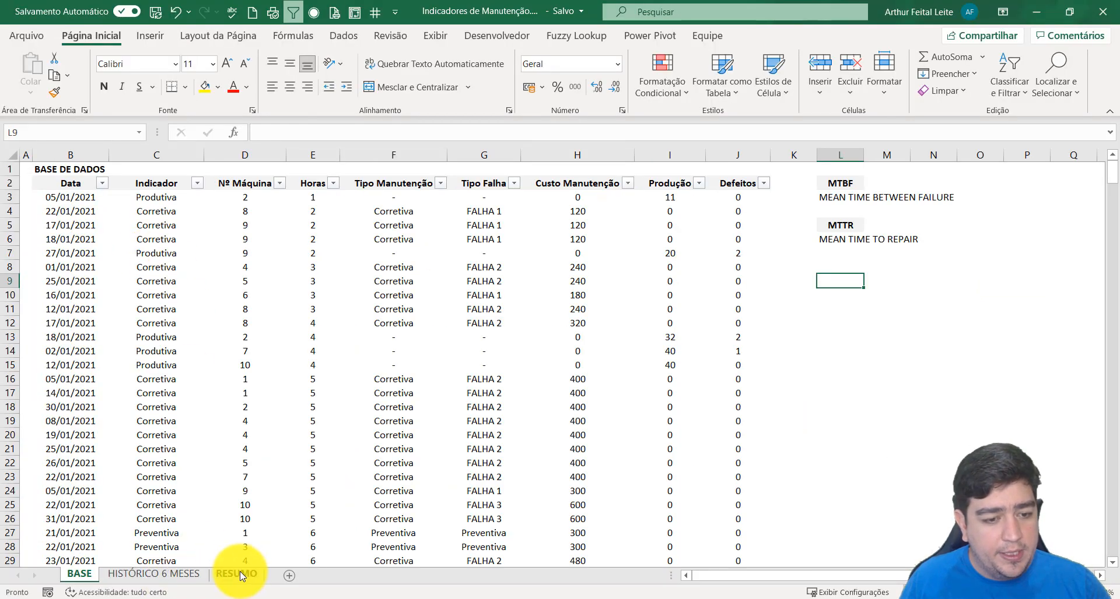
In RESUMO cell C3, sum the productive hours with =SOMASE(BASE!C:C;"Produtiva";BASE!E:E).
click(236, 574)
click(164, 197)
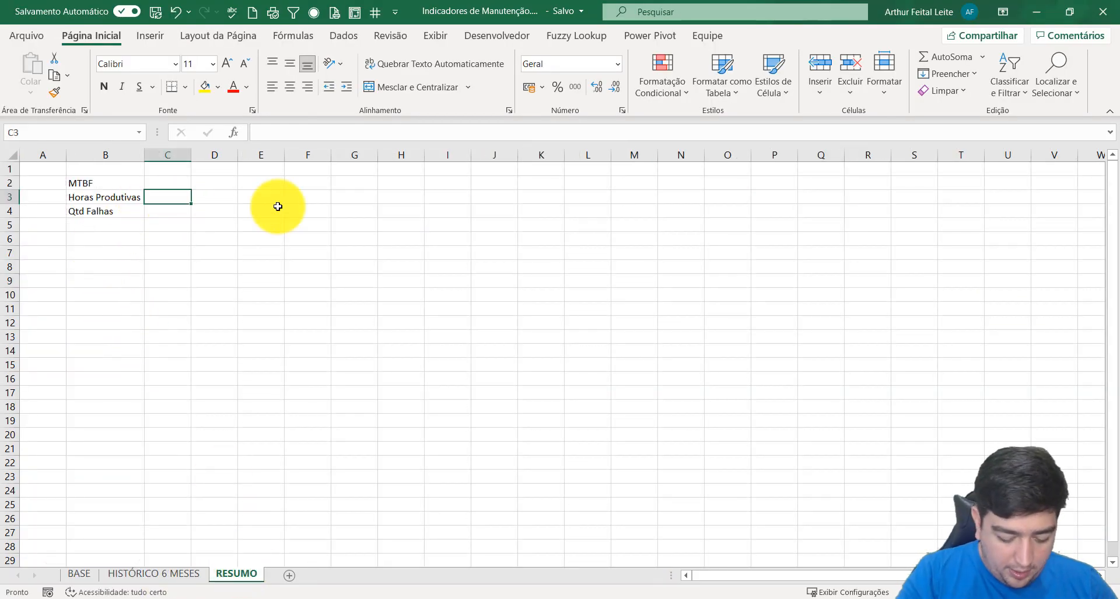
text(=somase()
click(80, 574)
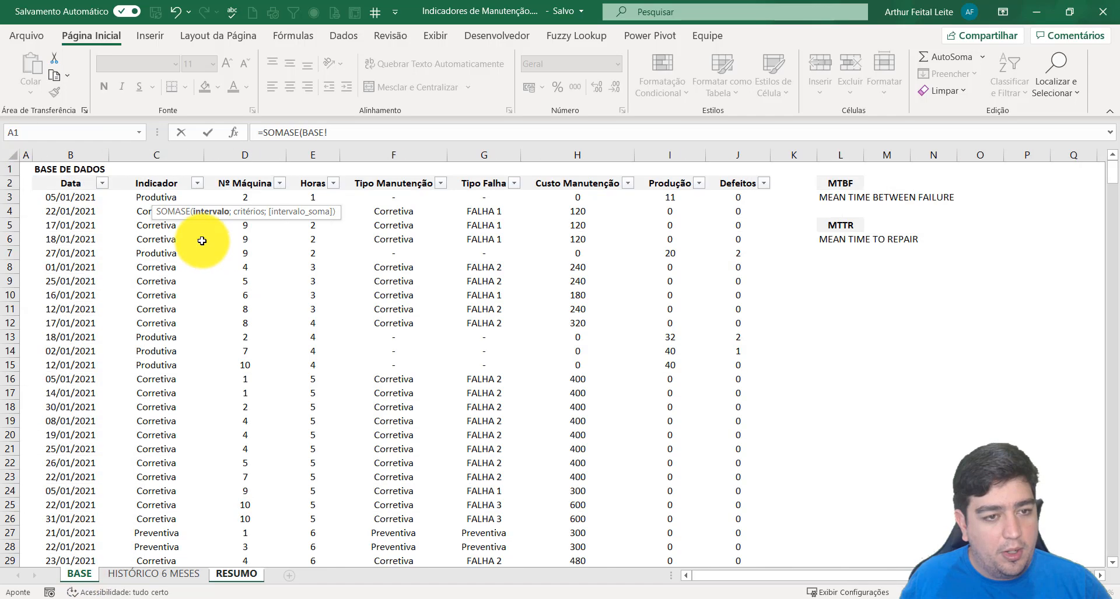
click(157, 155)
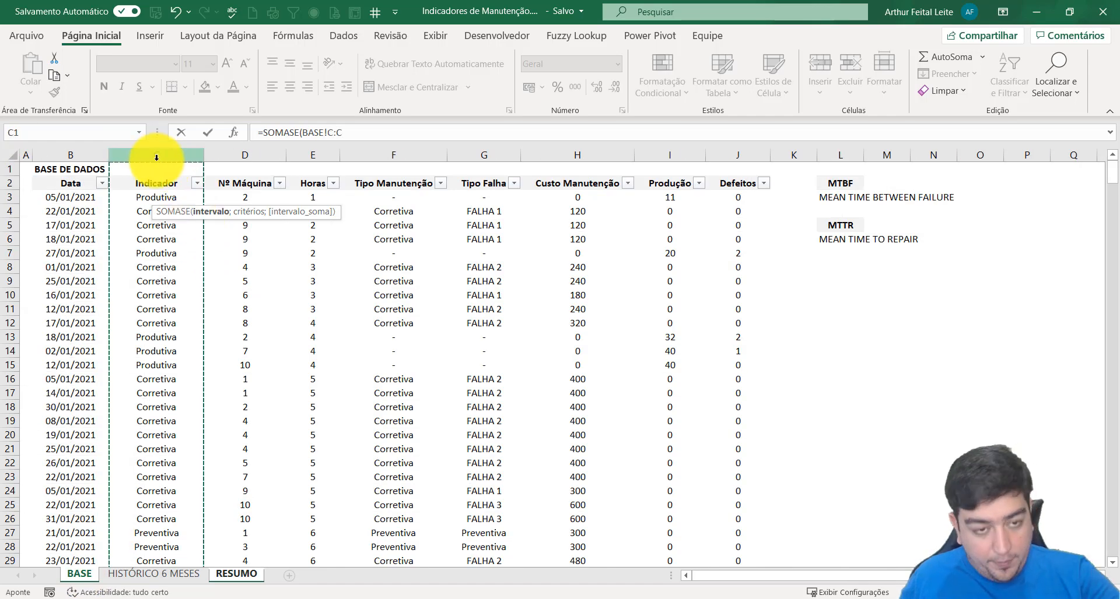
text(;)
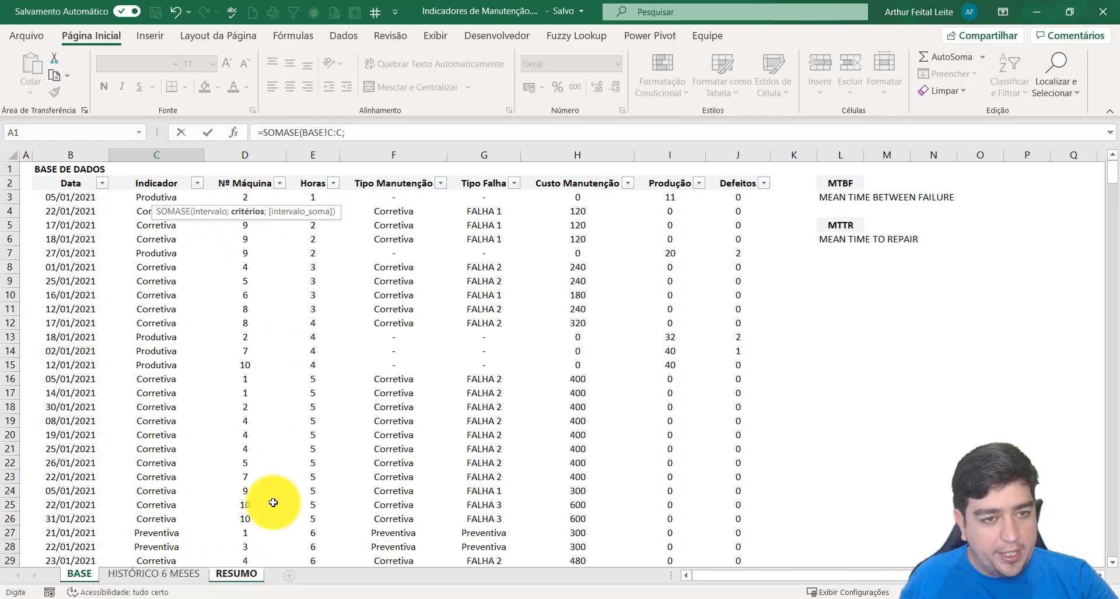
text("Produtiva";BASE!E:E)
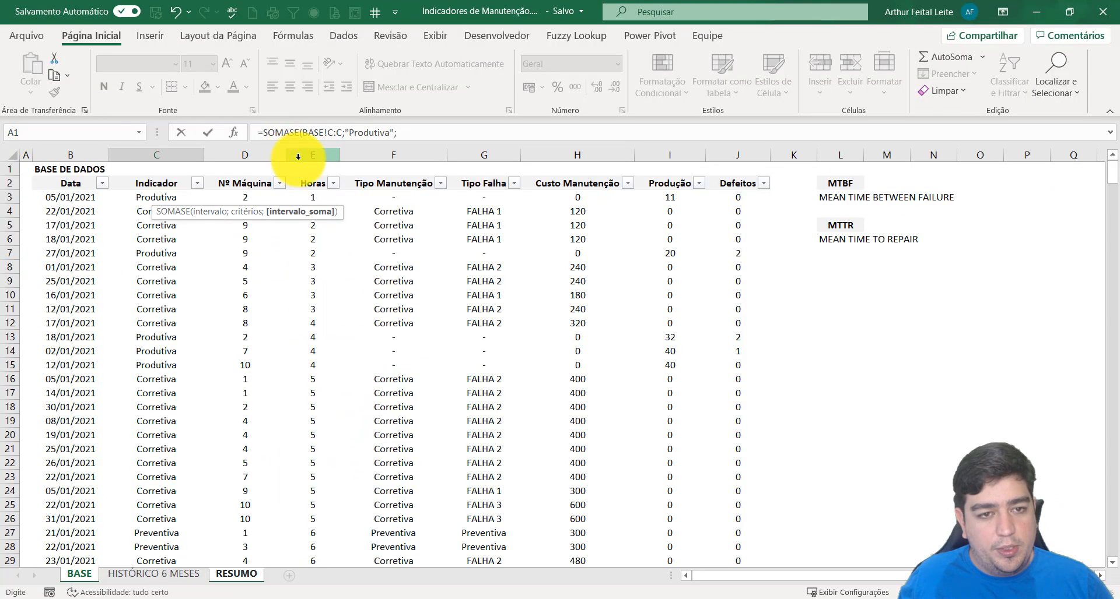
key(Return)
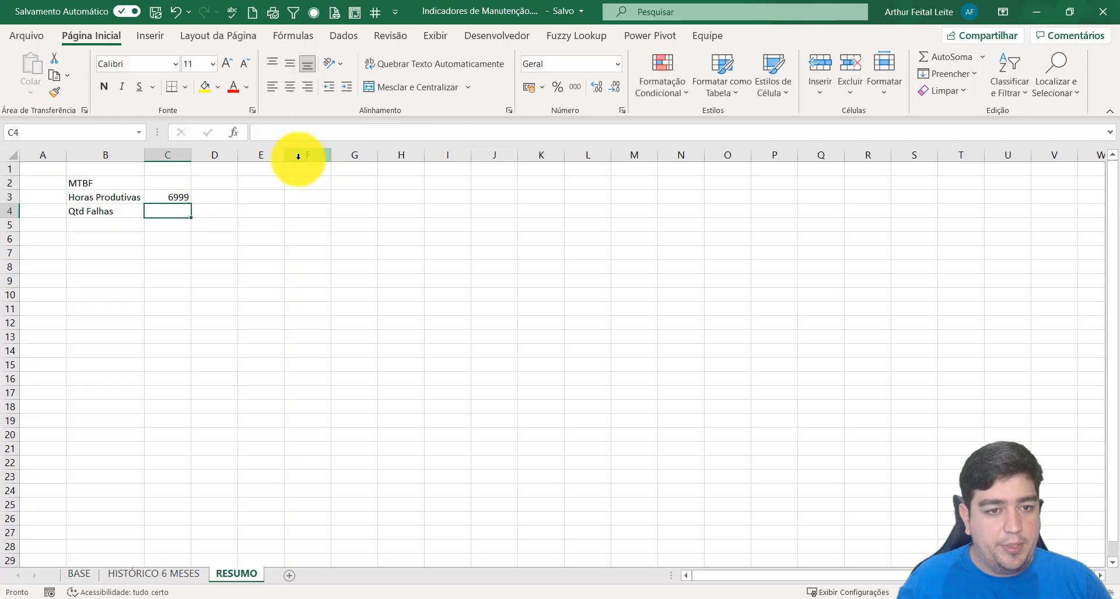
click(186, 199)
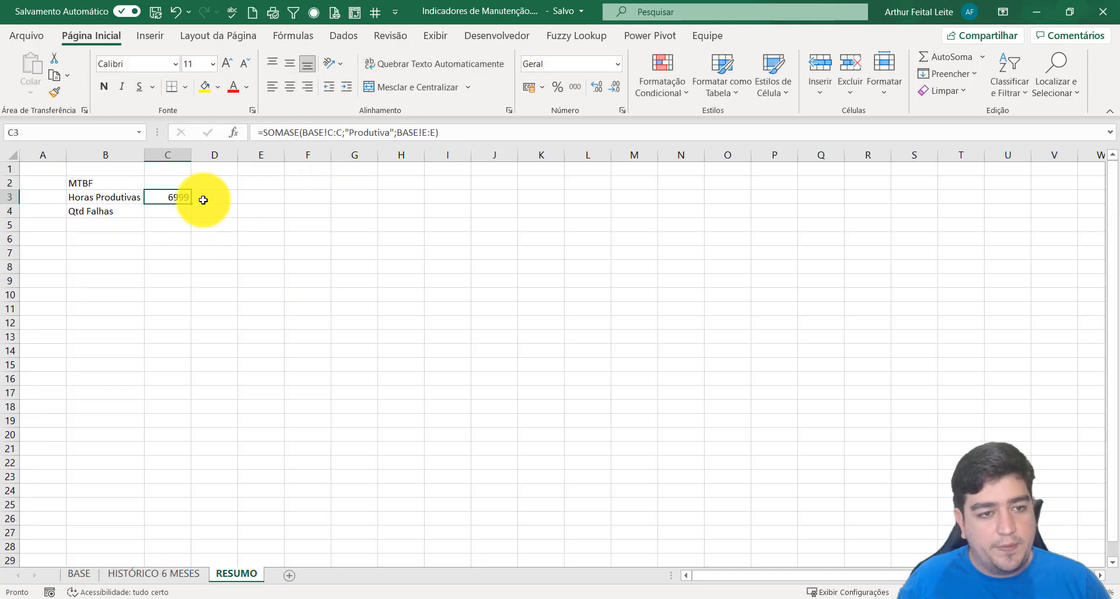
drag(157, 182, 199, 204)
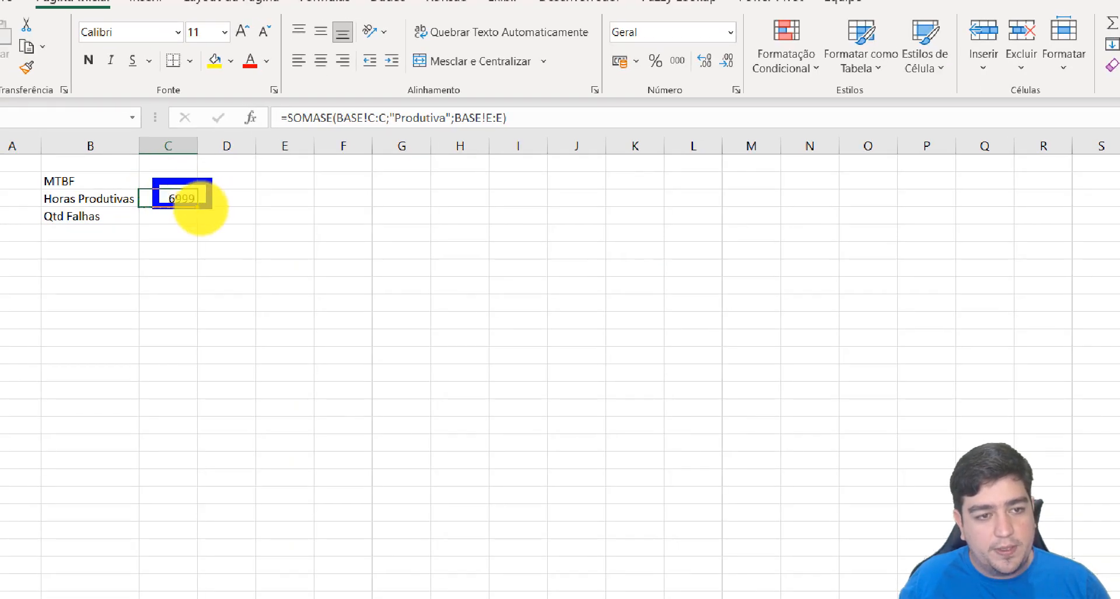
In RESUMO cell C4, count the failures with =CONT.SE(BASE!C:C;"Corretiva").
click(178, 217)
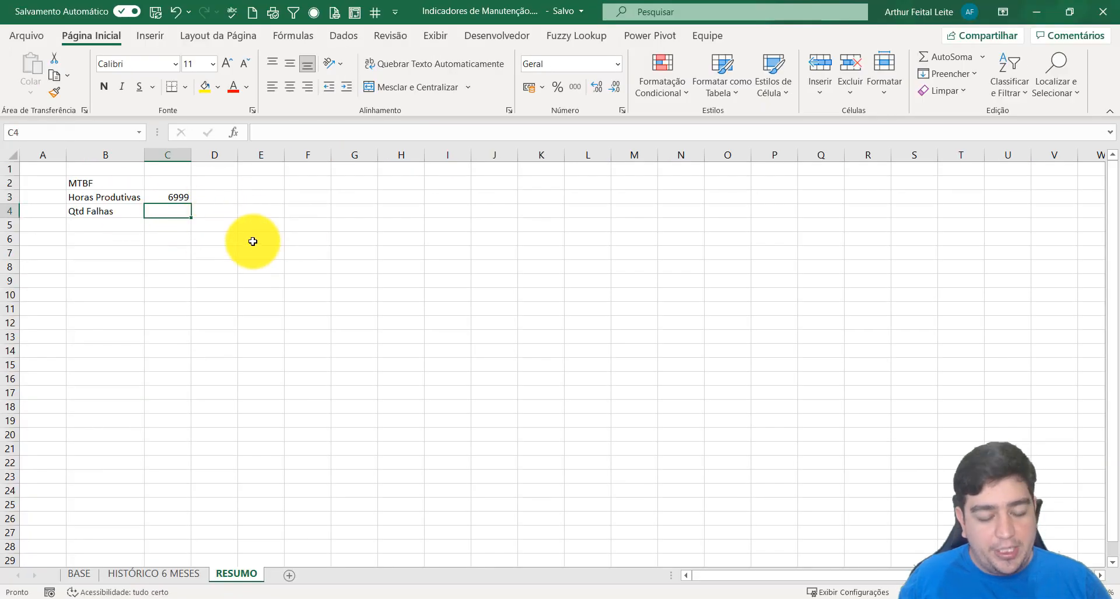
text(=con)
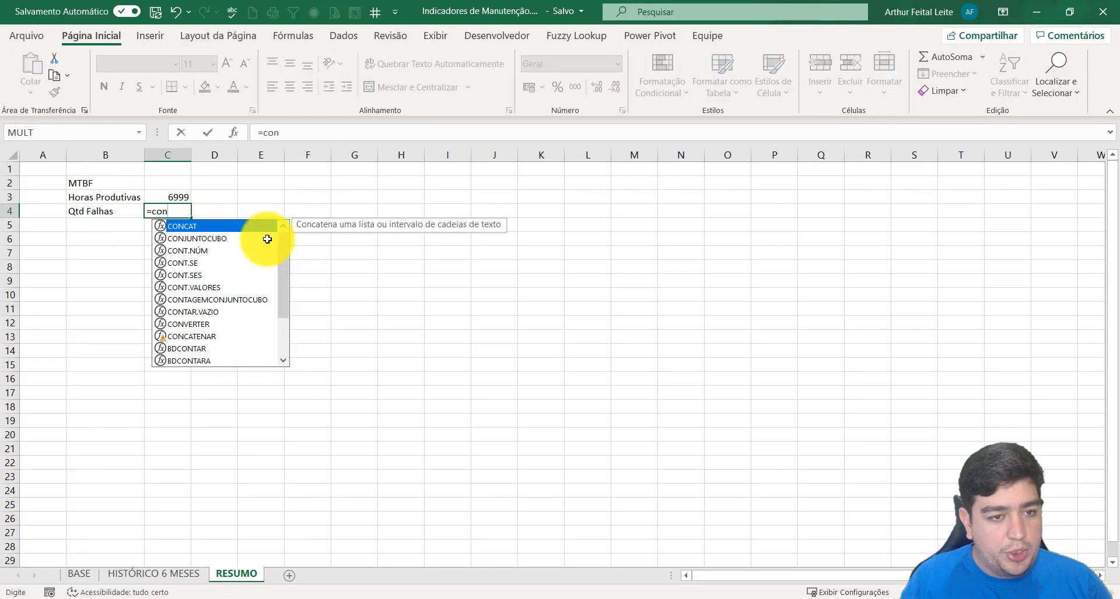
key(Down)
key(Down)
key(Tab)
key(BackSpace)
key(BackSpace)
key(BackSpace)
key(BackSpace)
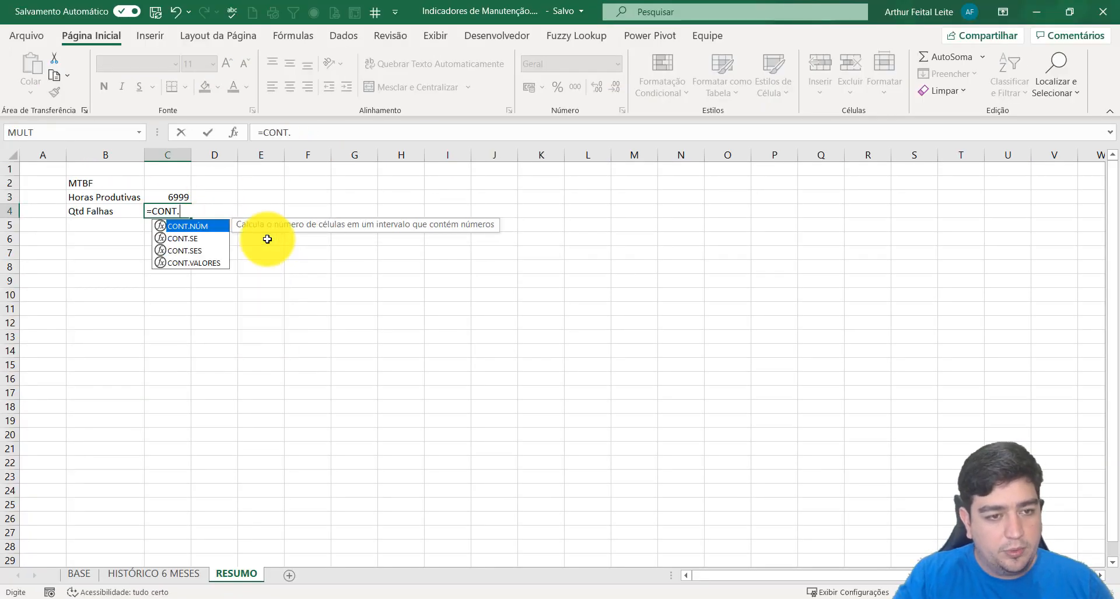
key(Down)
key(Tab)
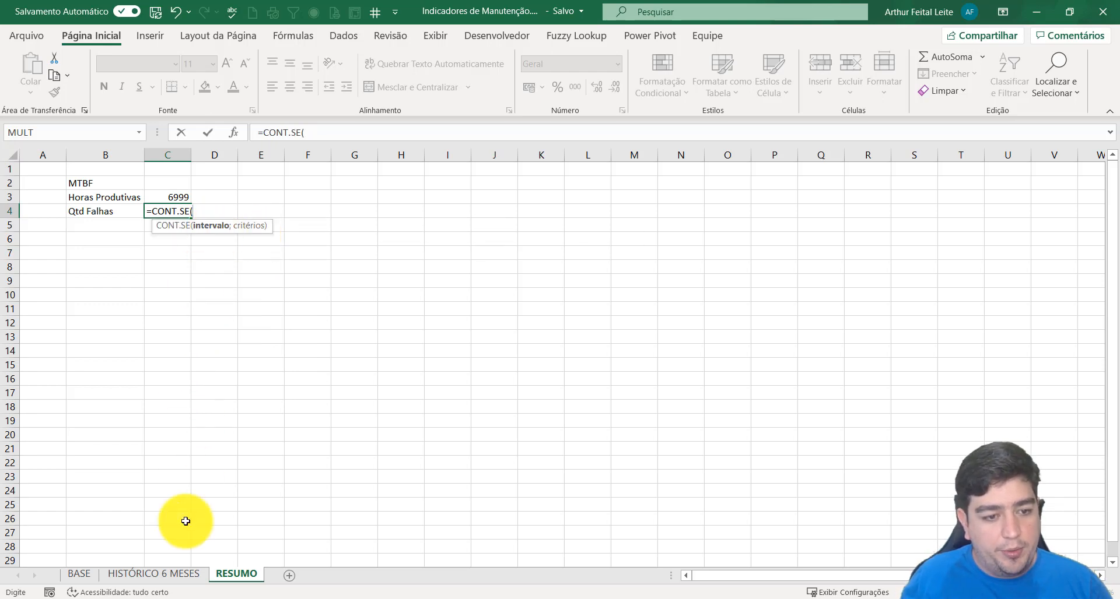
click(81, 578)
click(147, 156)
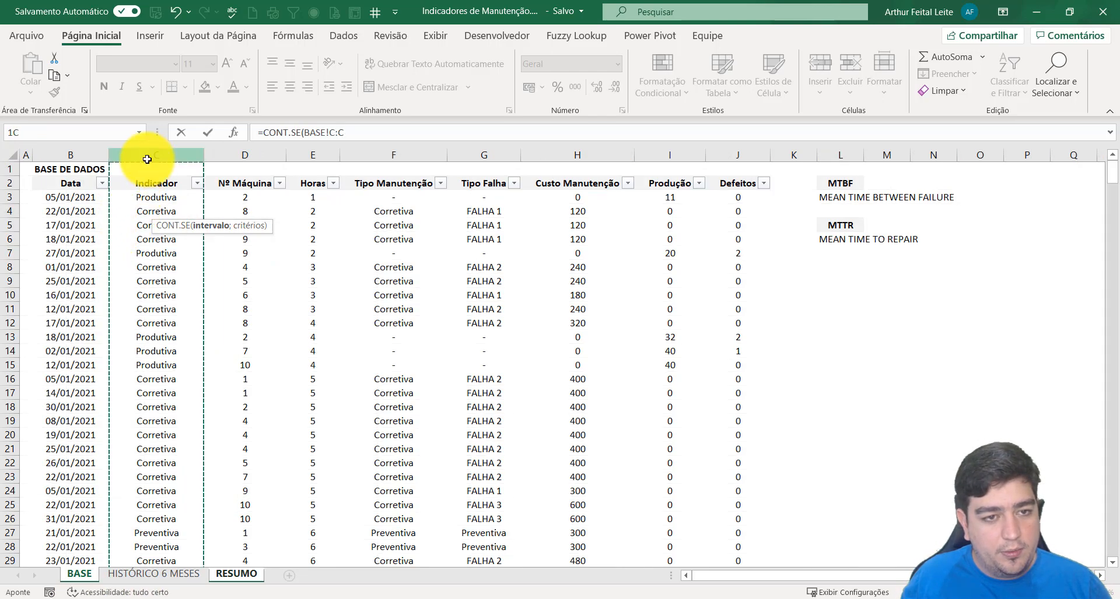
text(;"Correti)
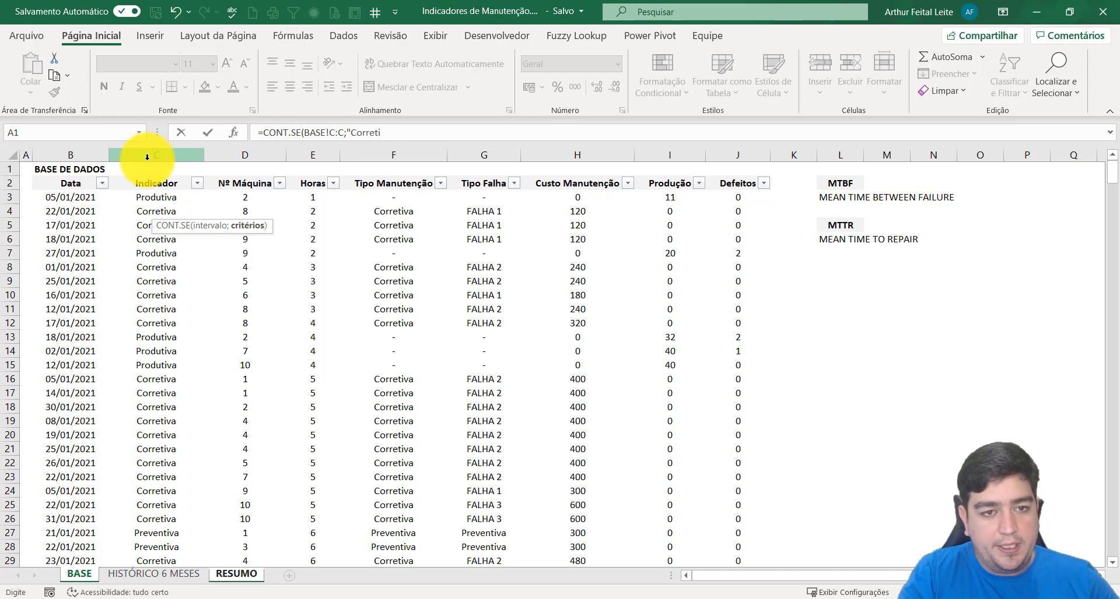
text(va")
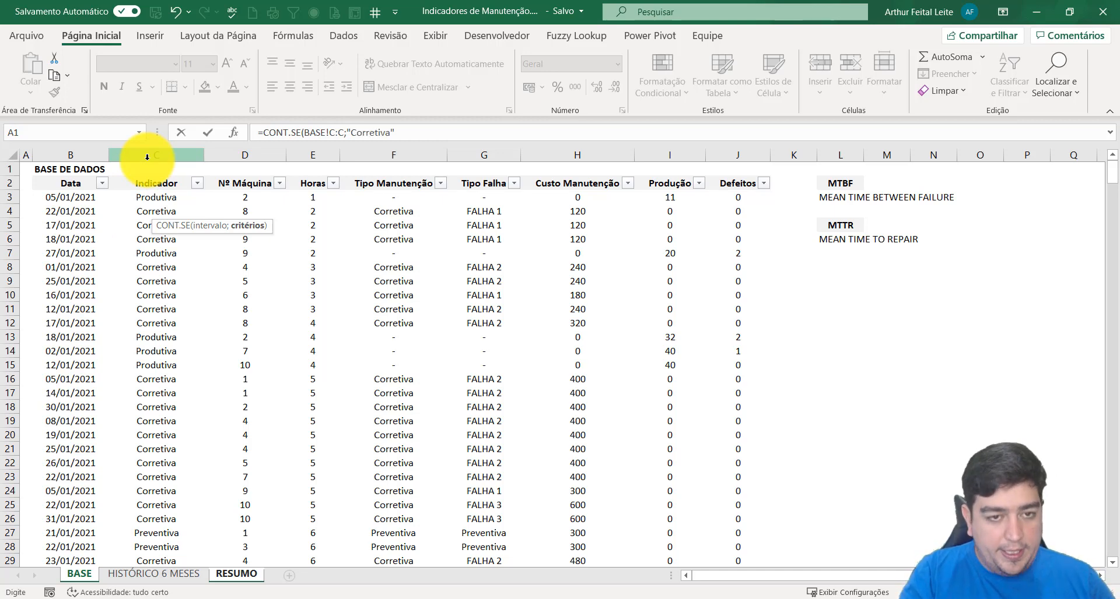
text())
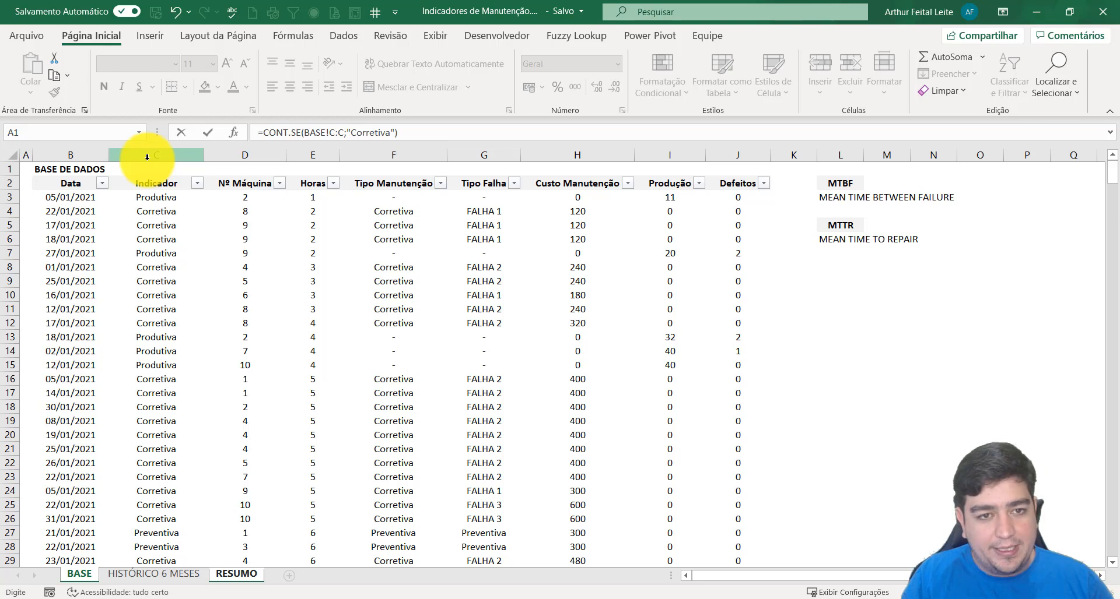
key(Return)
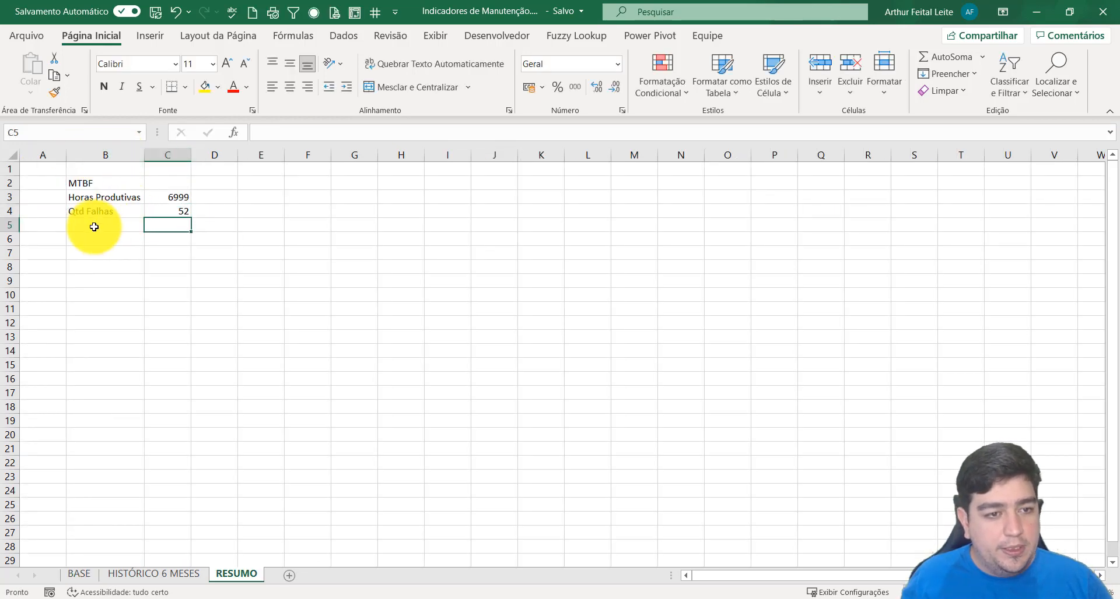
Enter the label "MTBF" in cell B5, below the failure count label.
click(116, 225)
text(M)
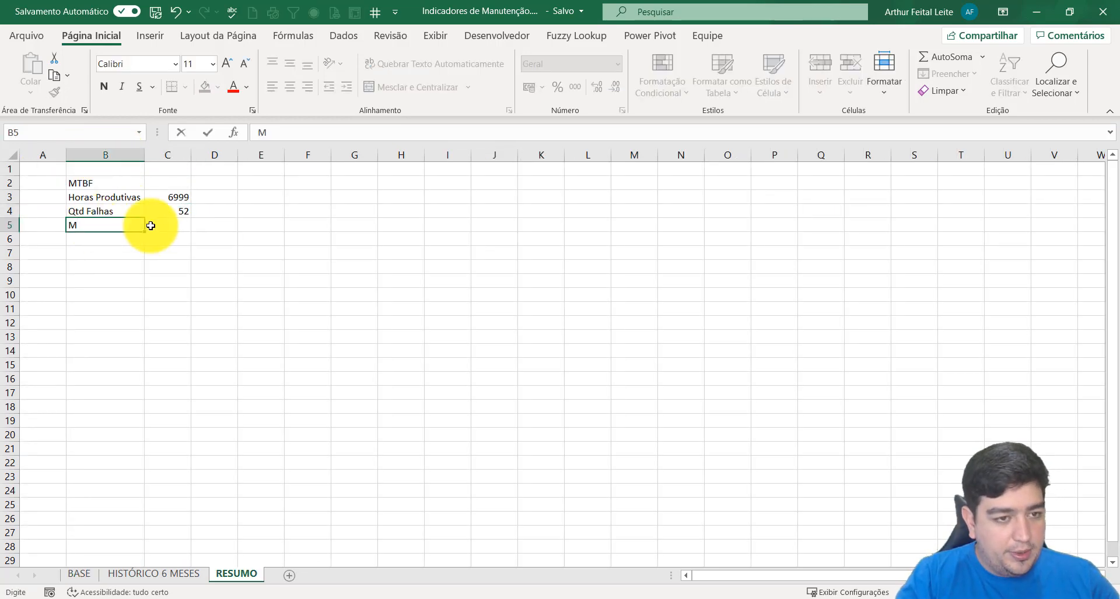
key(Caps_Lock)
text(TB)
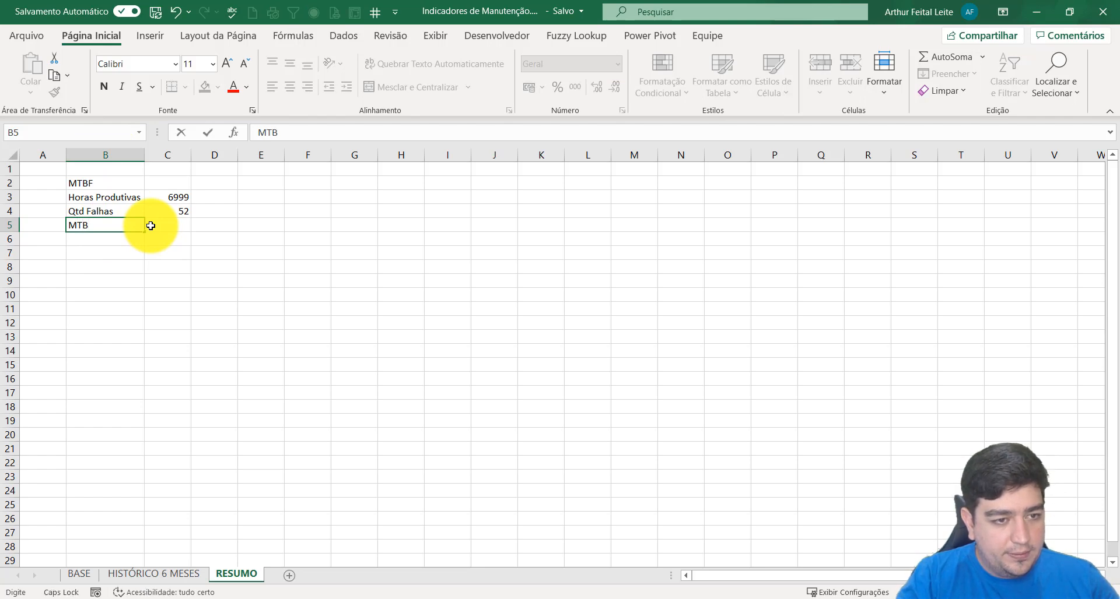
text(G)
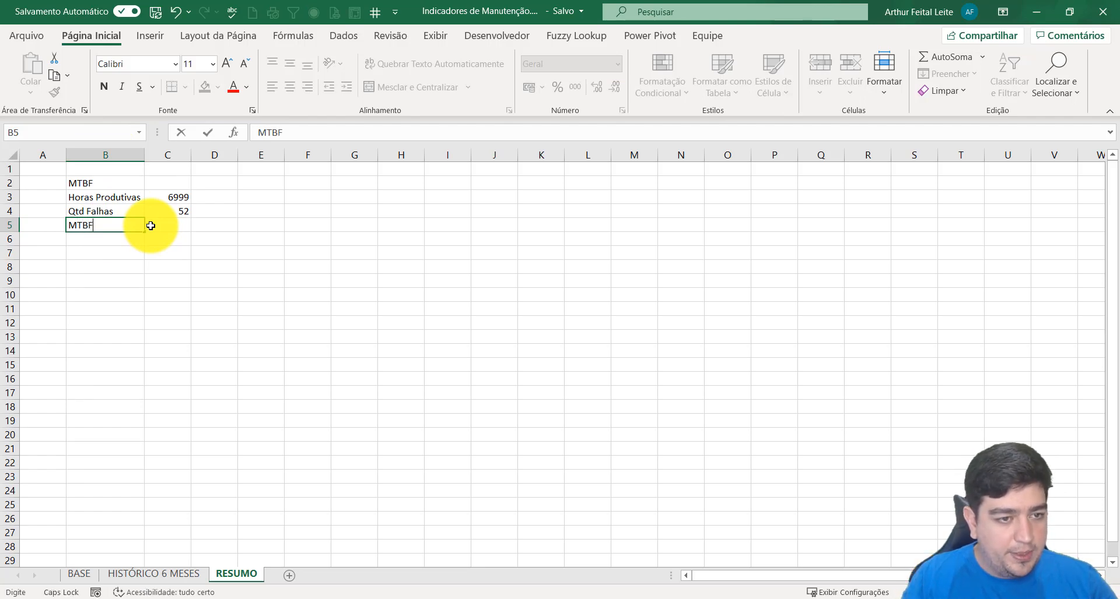
Calculate the MTBF in cell C5 by dividing productive hours by the number of failures, using =C3/C4.
click(150, 226)
text(=)
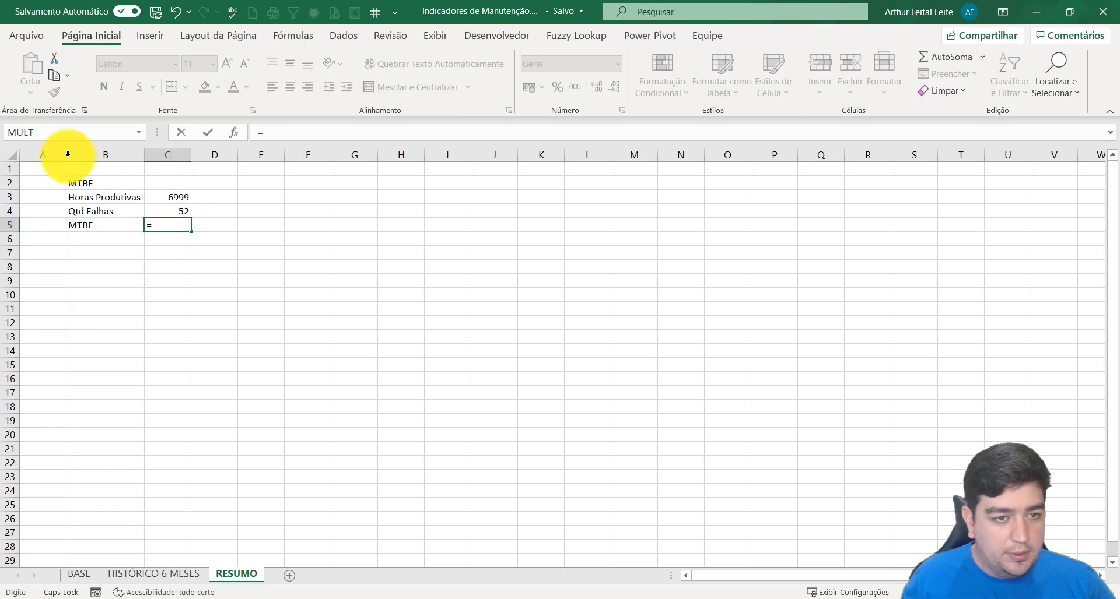
click(166, 196)
text(/)
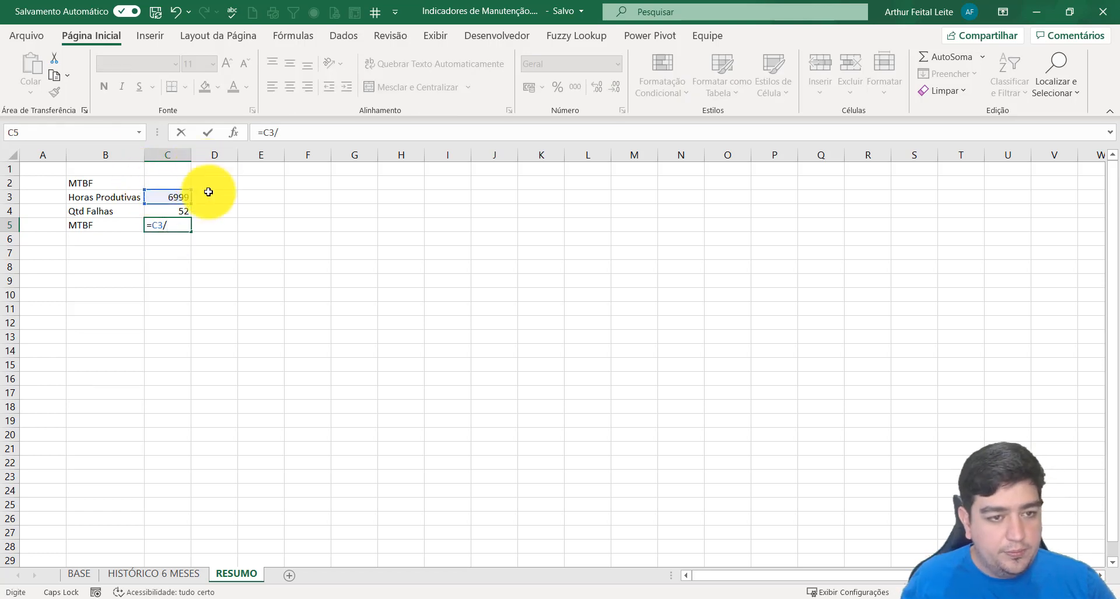
click(182, 211)
key(Return)
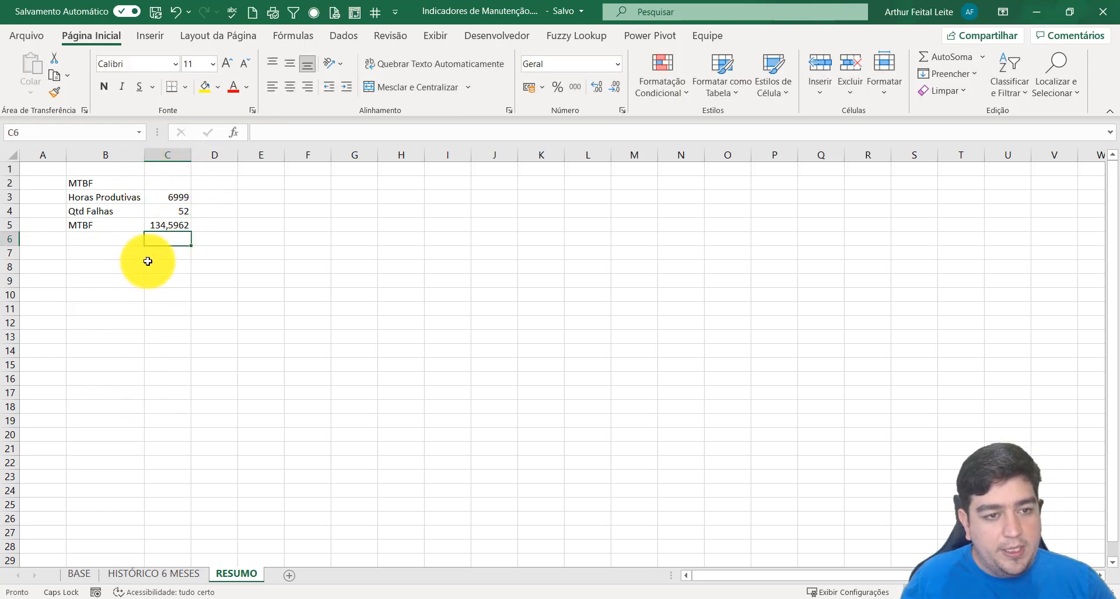
click(167, 224)
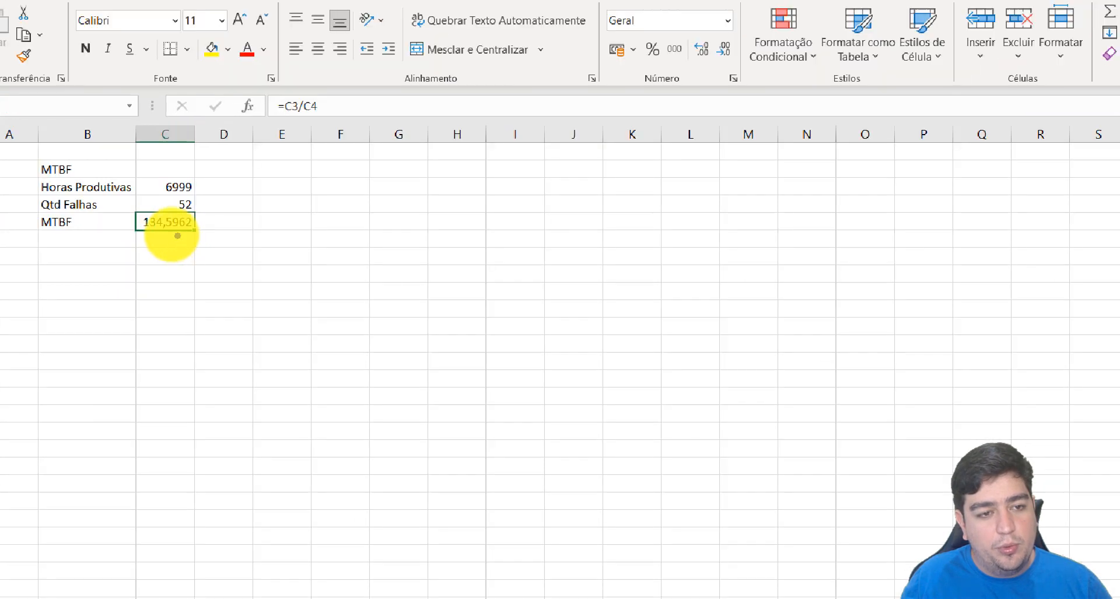
drag(141, 213, 202, 238)
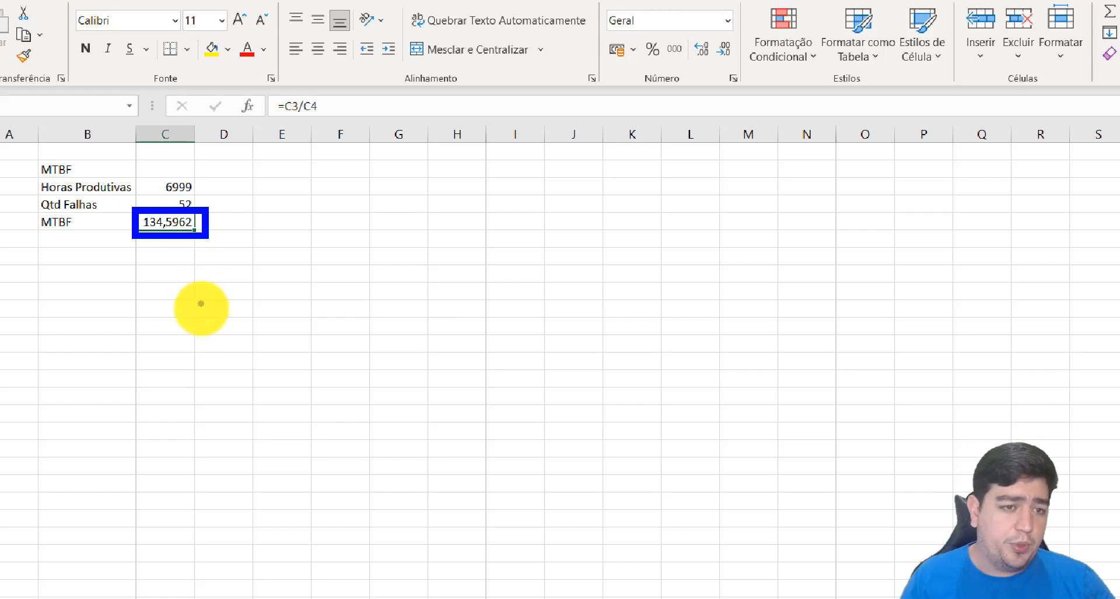
key(Escape)
Enter the heading "MTTR" in cell F2 of the RESUMO sheet.
click(81, 575)
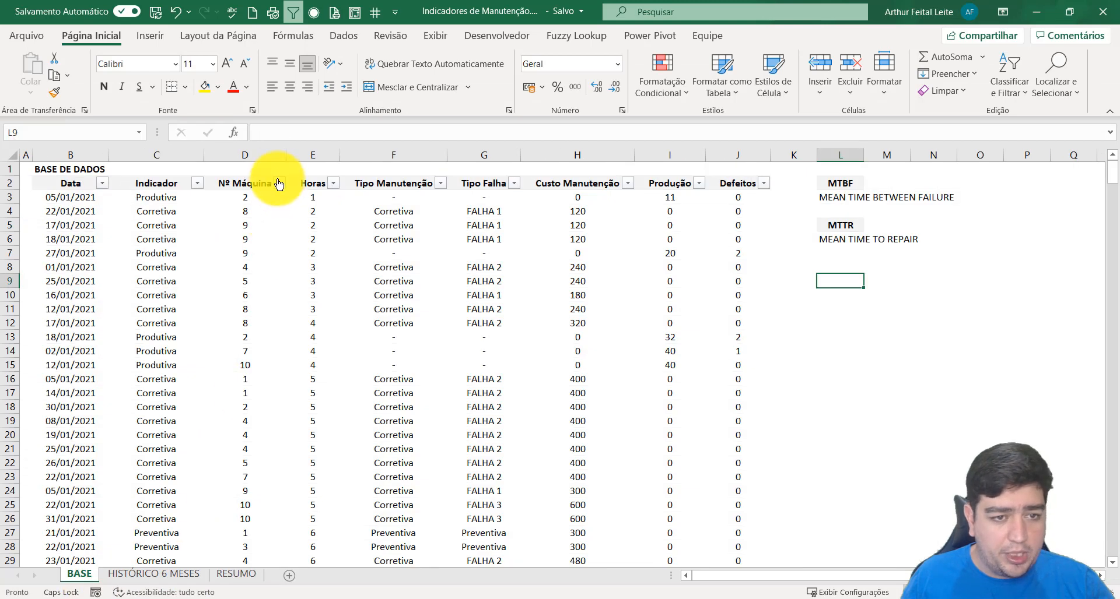
click(234, 576)
click(257, 292)
click(307, 183)
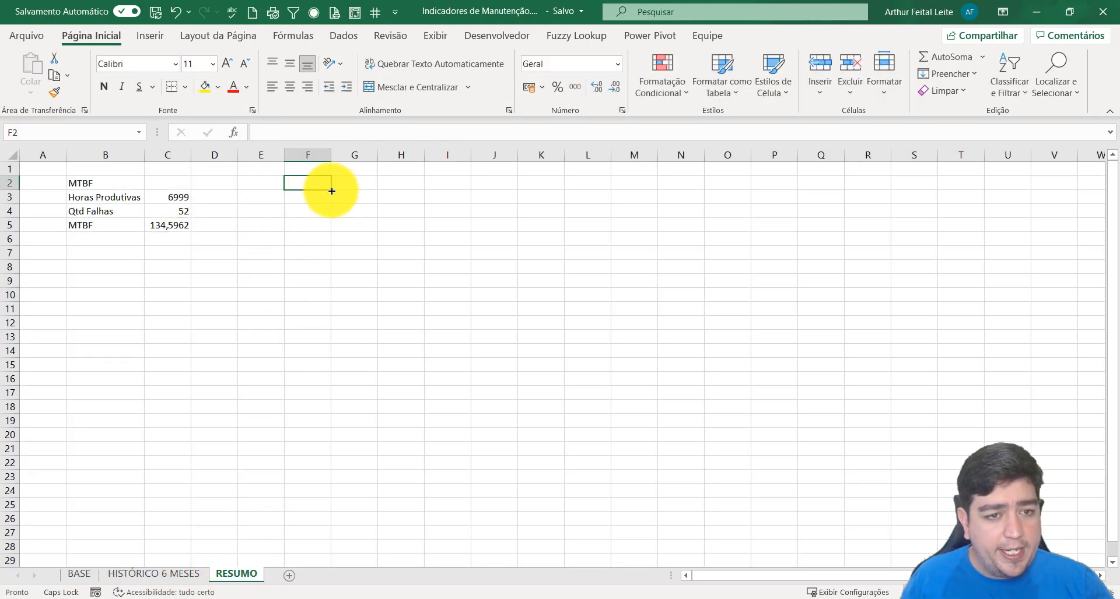
text(m)
key(Caps_Lock)
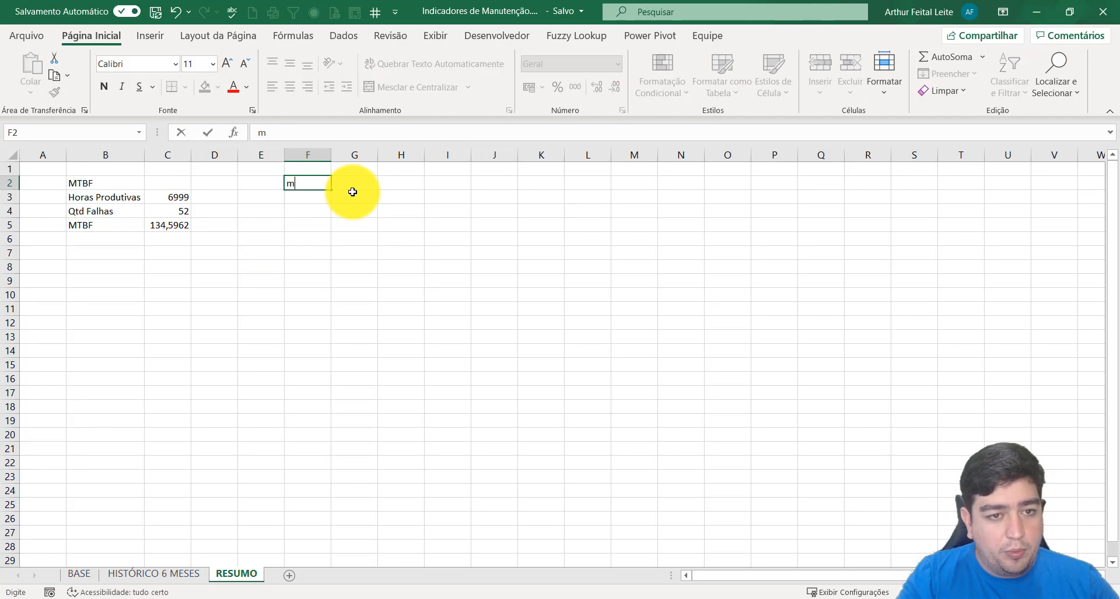
text(t)
key(Caps_Lock)
key(BackSpace)
key(BackSpace)
text(MTT)
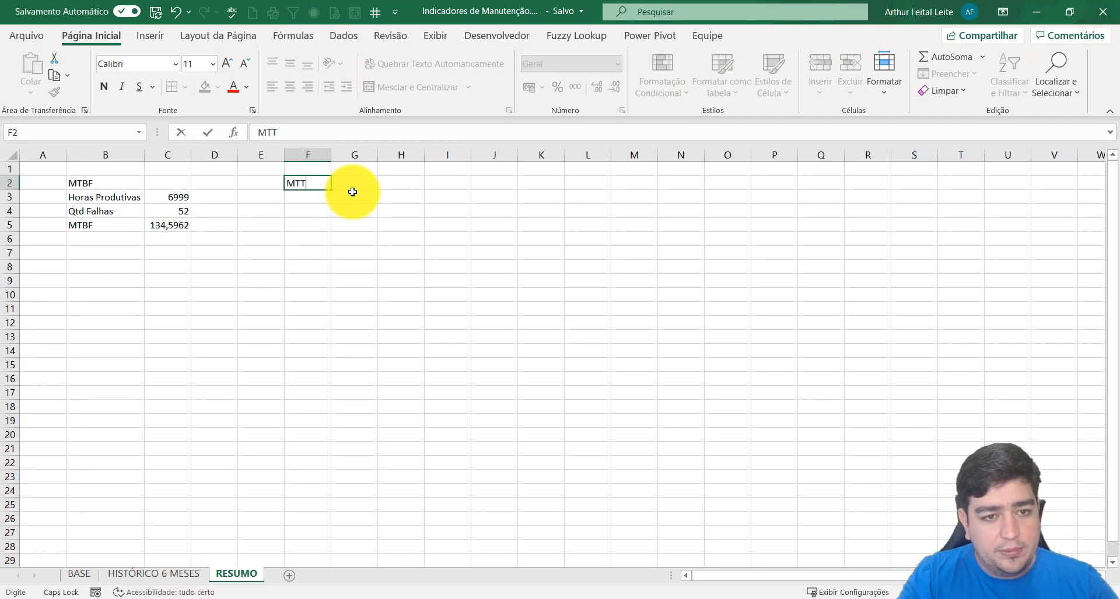
text(R)
click(355, 253)
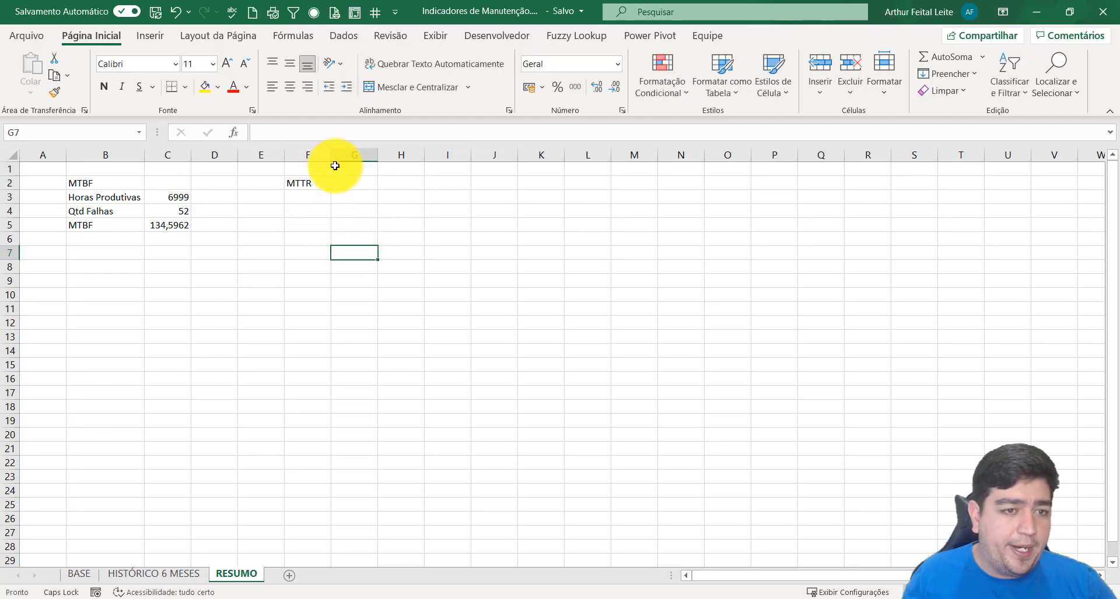
Enter the label "Horas Corretivas" in cell F3, below the MTTR heading.
click(298, 199)
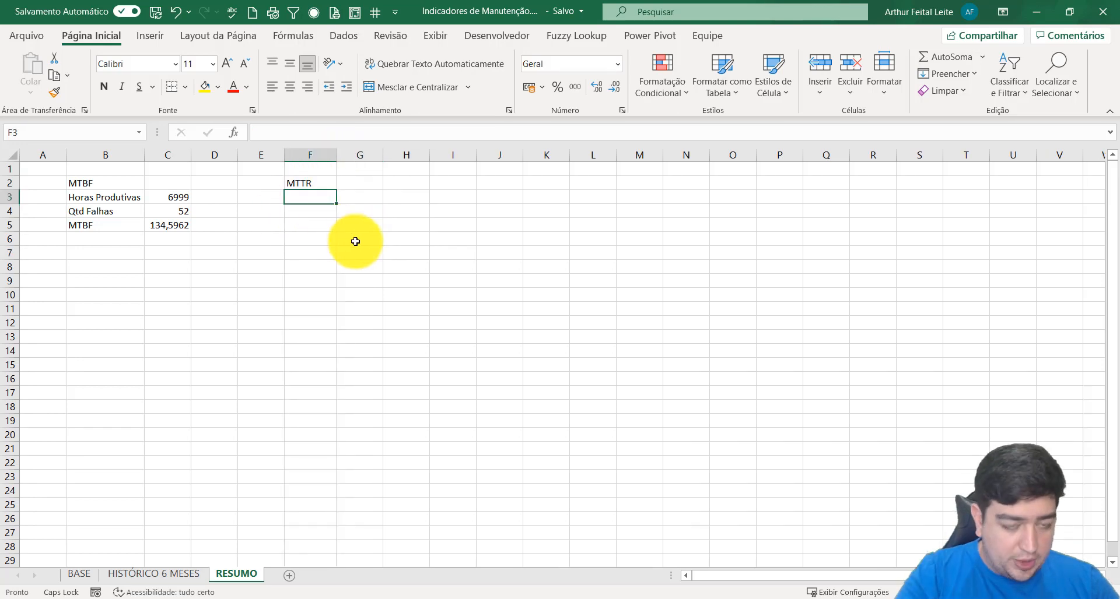
text(HO)
key(BackSpace)
key(BackSpace)
text(HO)
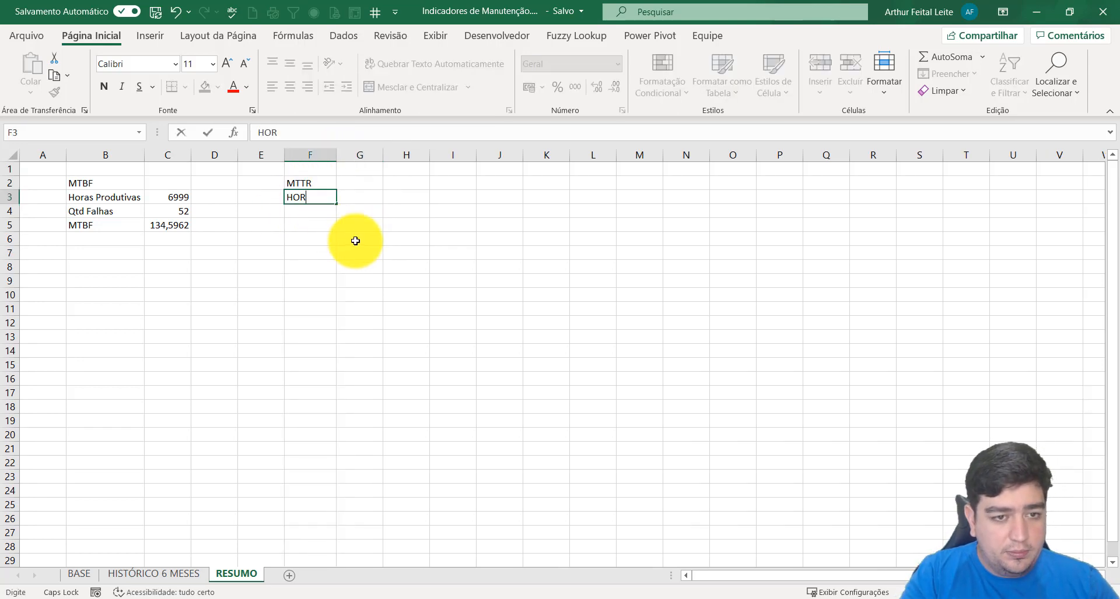
text(R)
key(BackSpace)
key(Caps_Lock)
key(BackSpace)
text(ora)
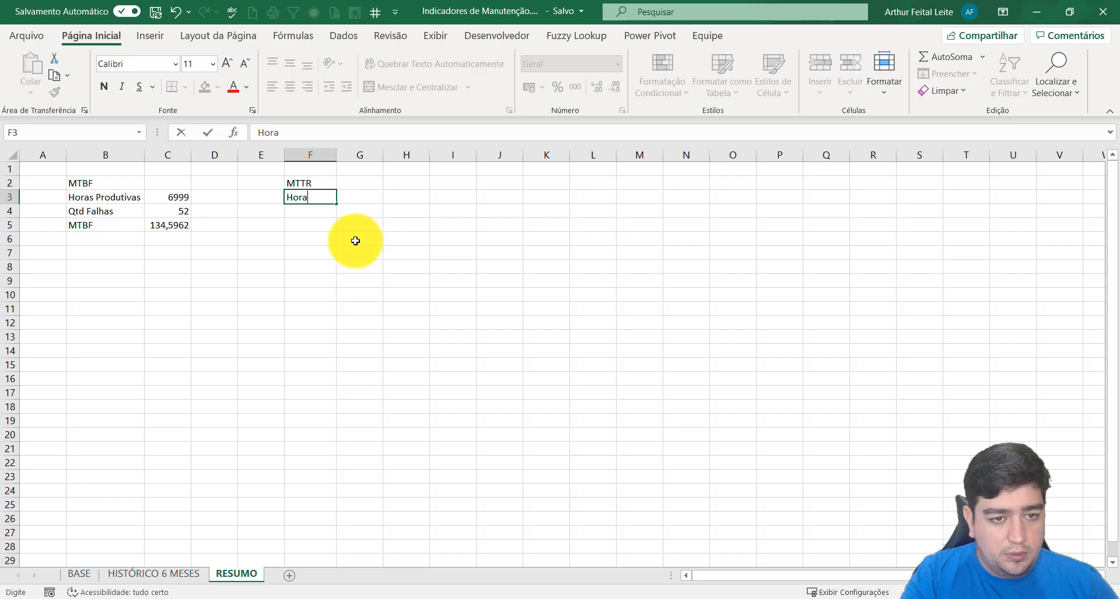
text(s Can)
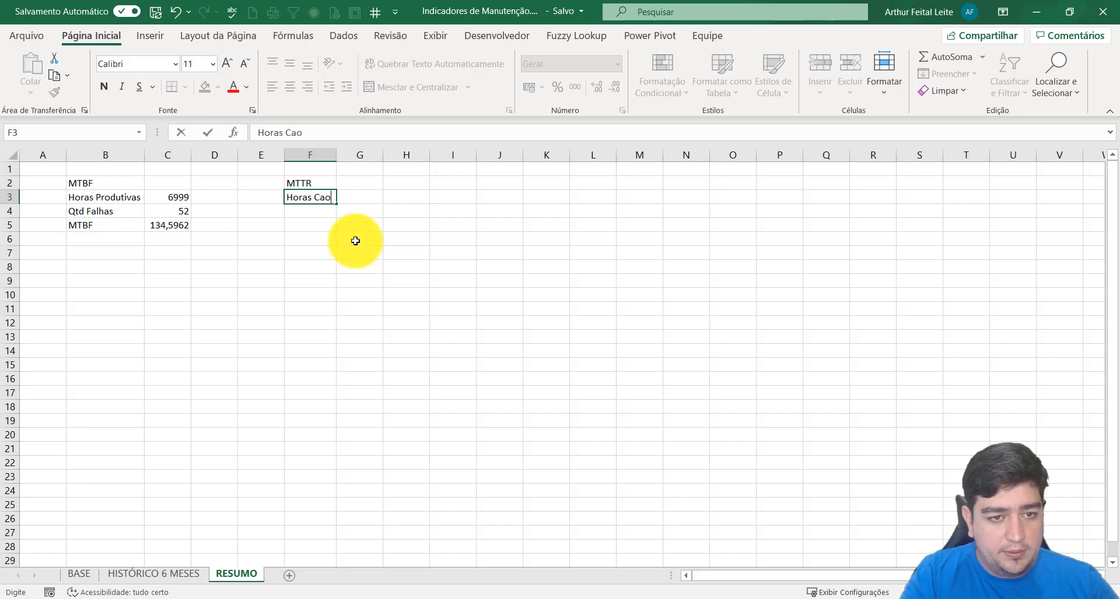
key(BackSpace)
key(BackSpace)
text(orretivas)
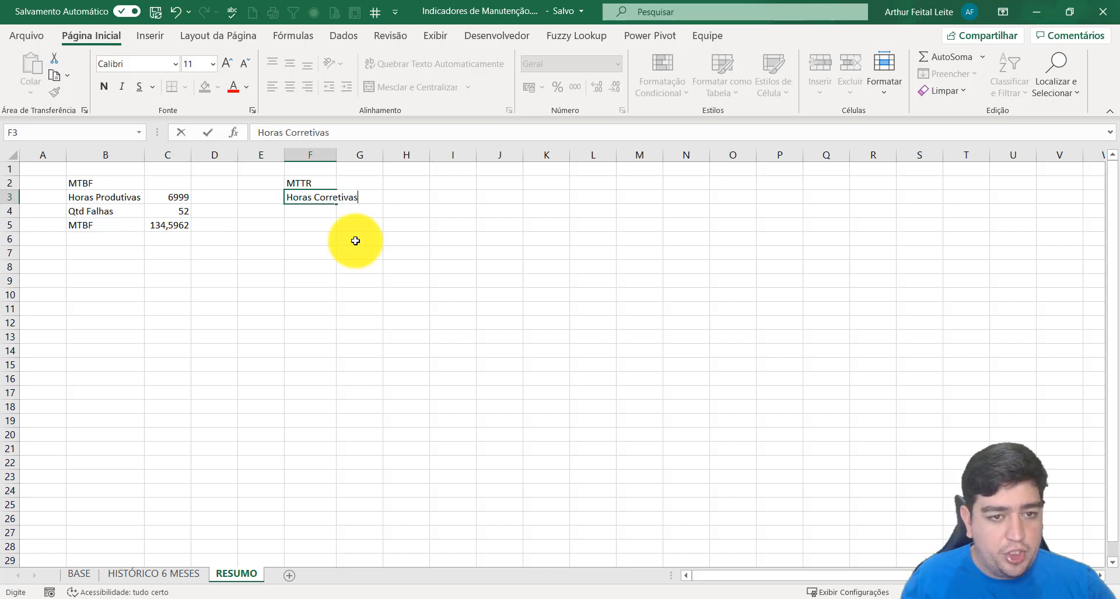
Fit column F's width to the "Horas Corretivas" label and copy the "Qtd Falhas" label from B4 into F4.
click(355, 241)
double_click(337, 155)
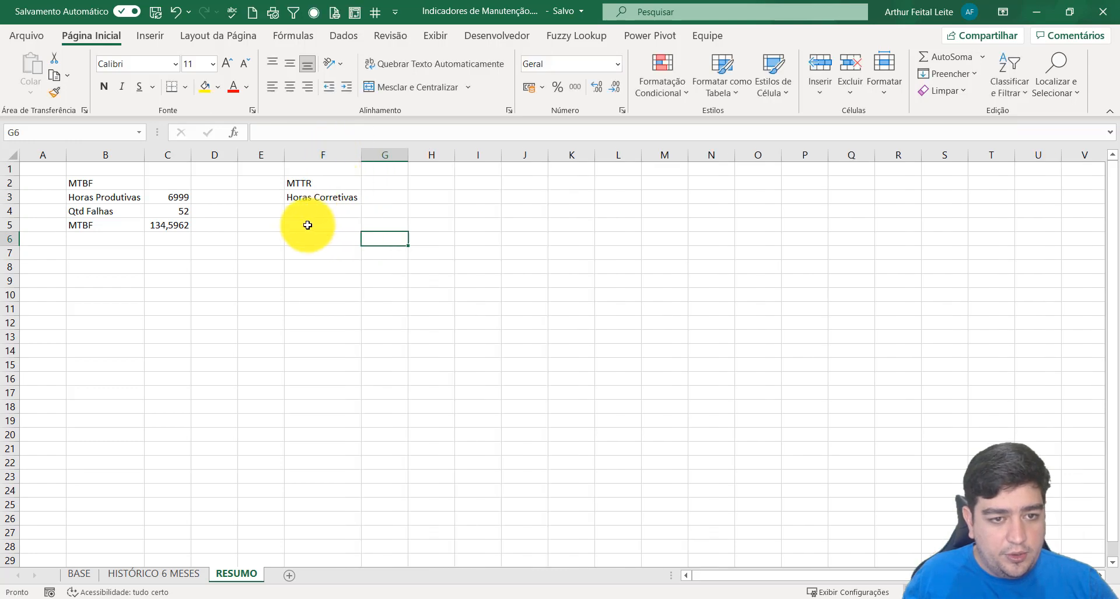
click(107, 212)
key(ctrl+c)
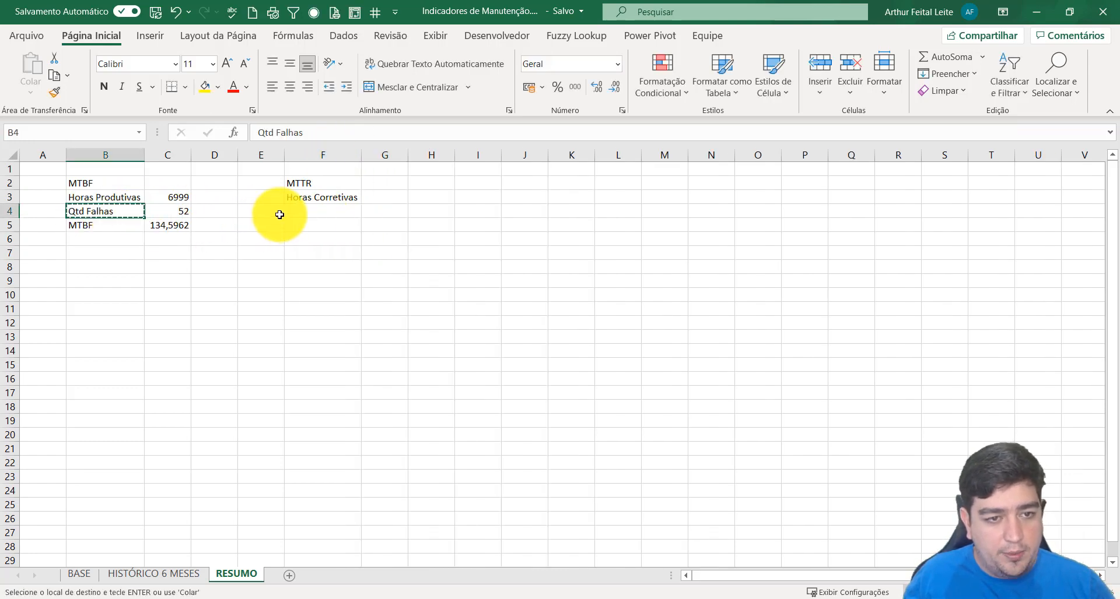
click(317, 213)
key(ctrl+v)
Enter the label "MTTR" in cell F5, below the copied failure count label.
click(345, 225)
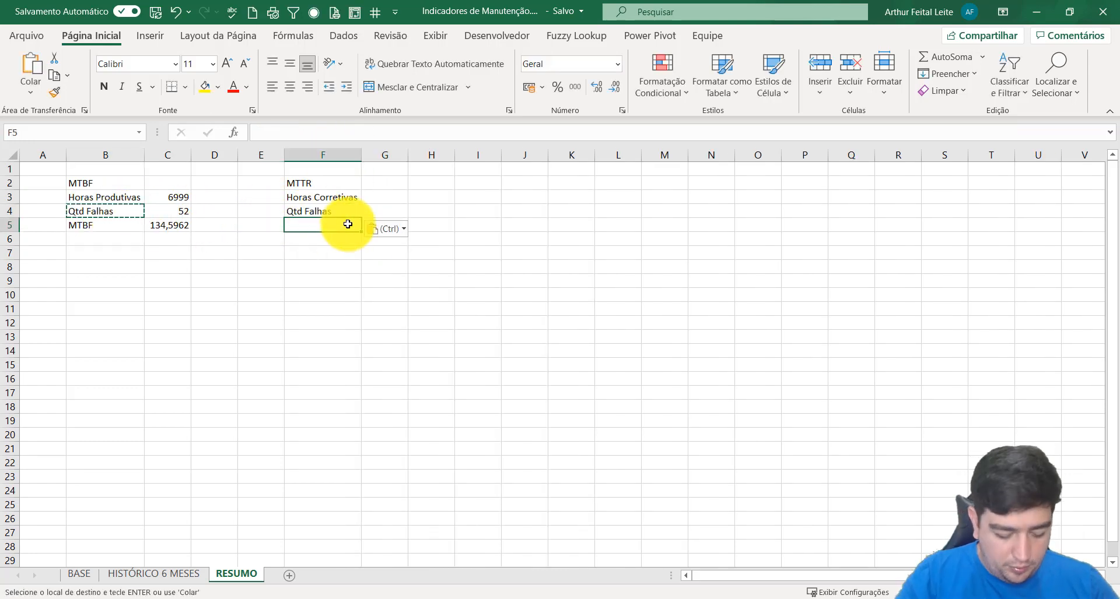
double_click(348, 224)
text(Mt)
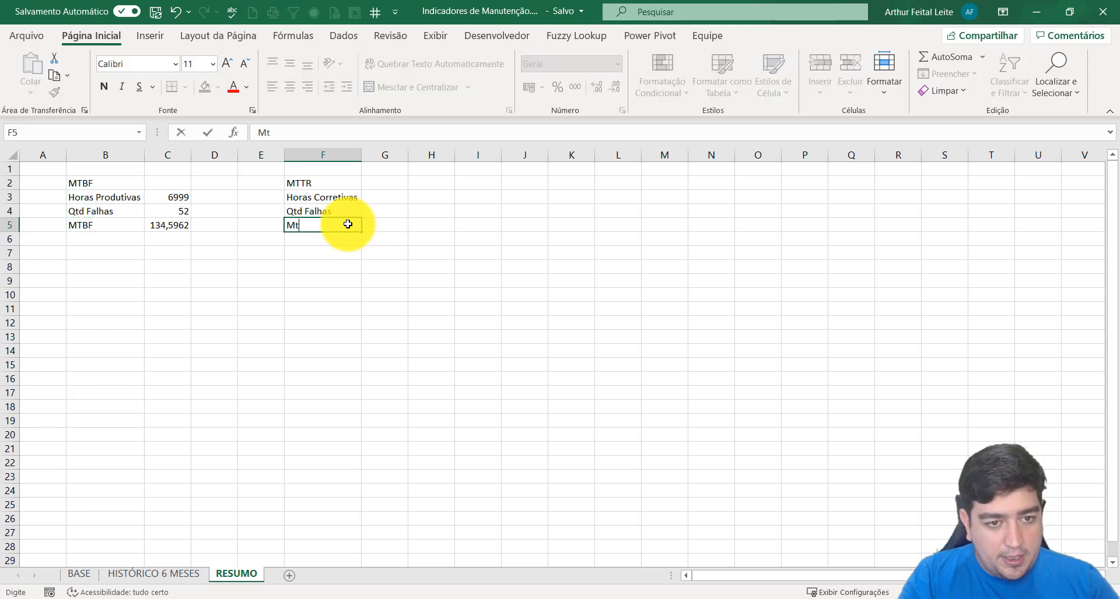
key(BackSpace)
key(Caps_Lock)
text(TT)
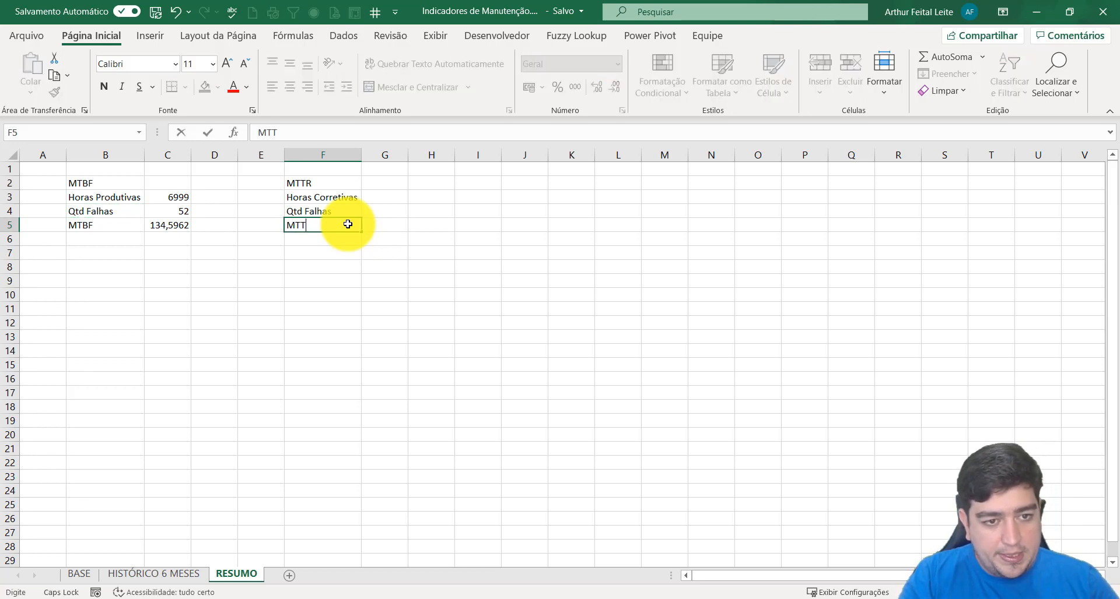
text(R)
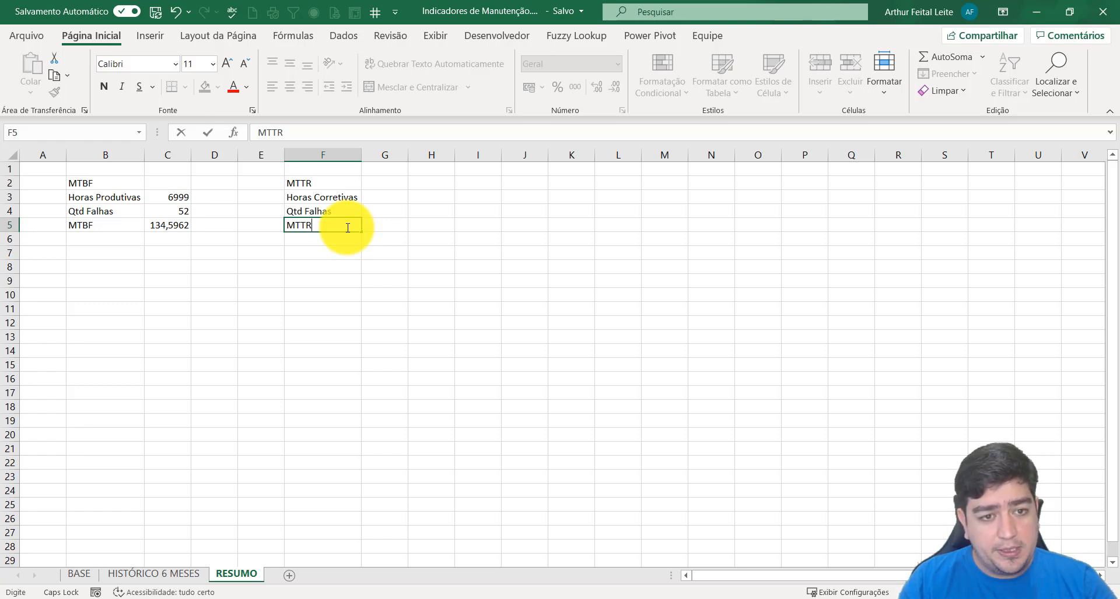
Sum the corrective hours in G3 with SOMASE, using BASE column C as range, "Corretiva" as criterion and BASE column E as sum range.
click(376, 196)
text(=SOMA)
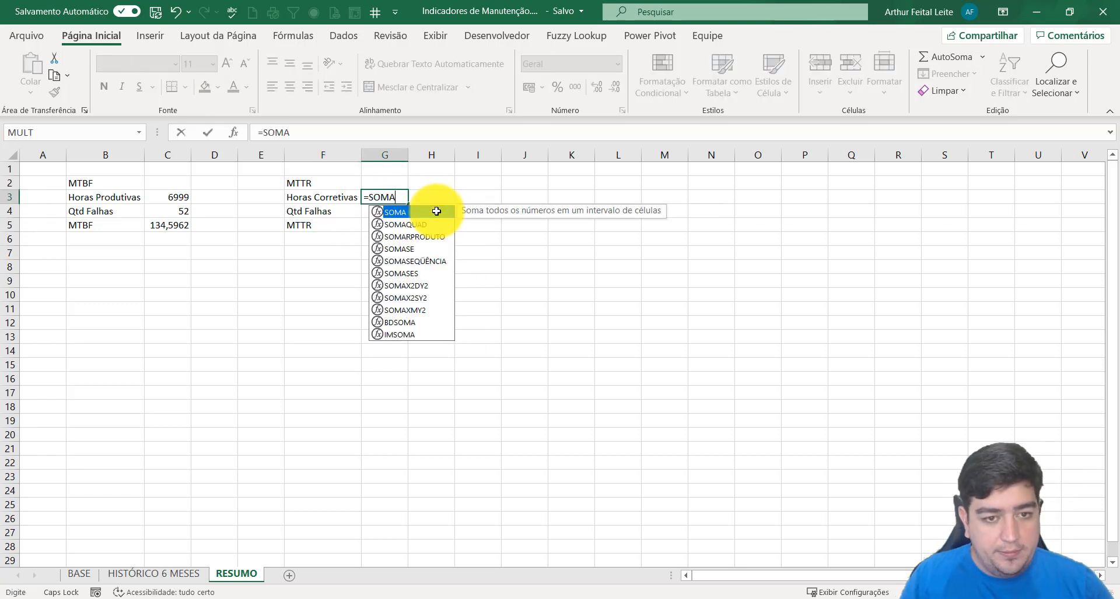
key(Down)
key(Down)
key(Down)
key(Tab)
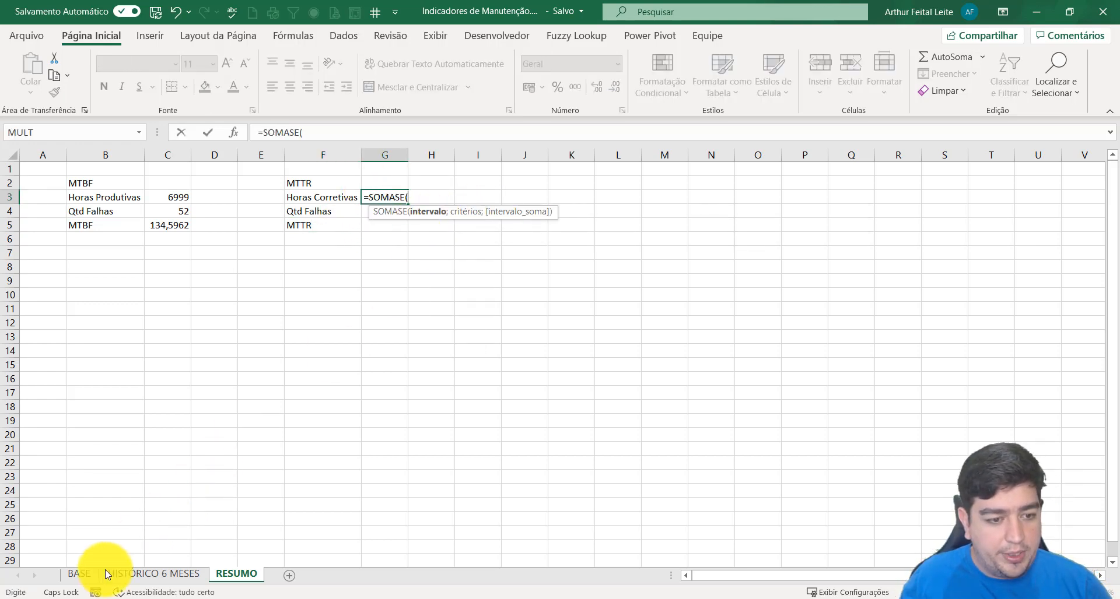
click(80, 575)
click(151, 155)
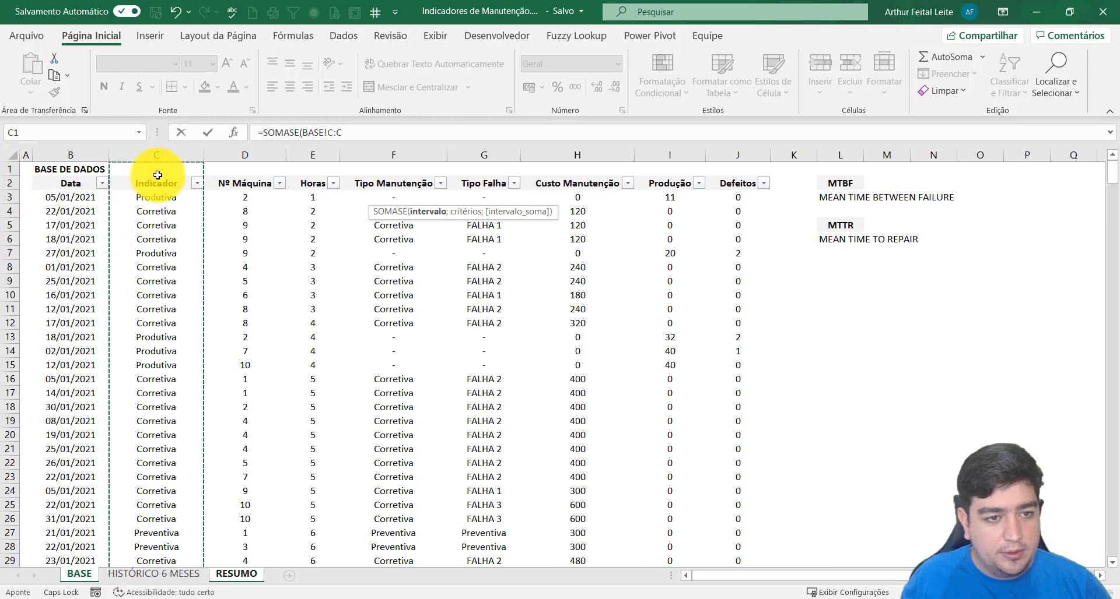
text(;)
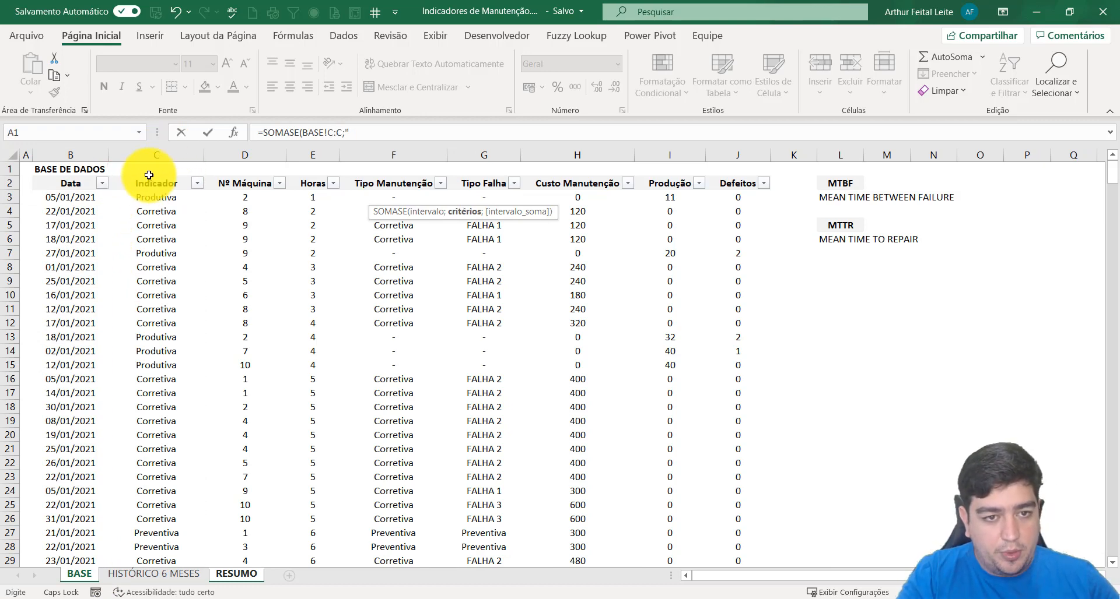
text("cO)
key(Caps_Lock)
key(BackSpace)
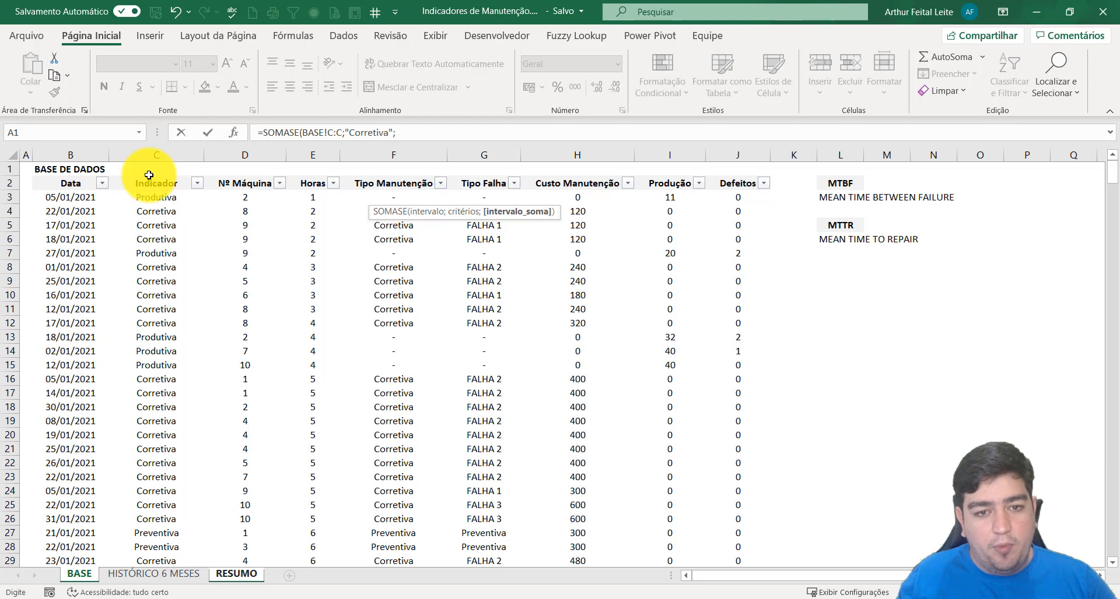
click(319, 155)
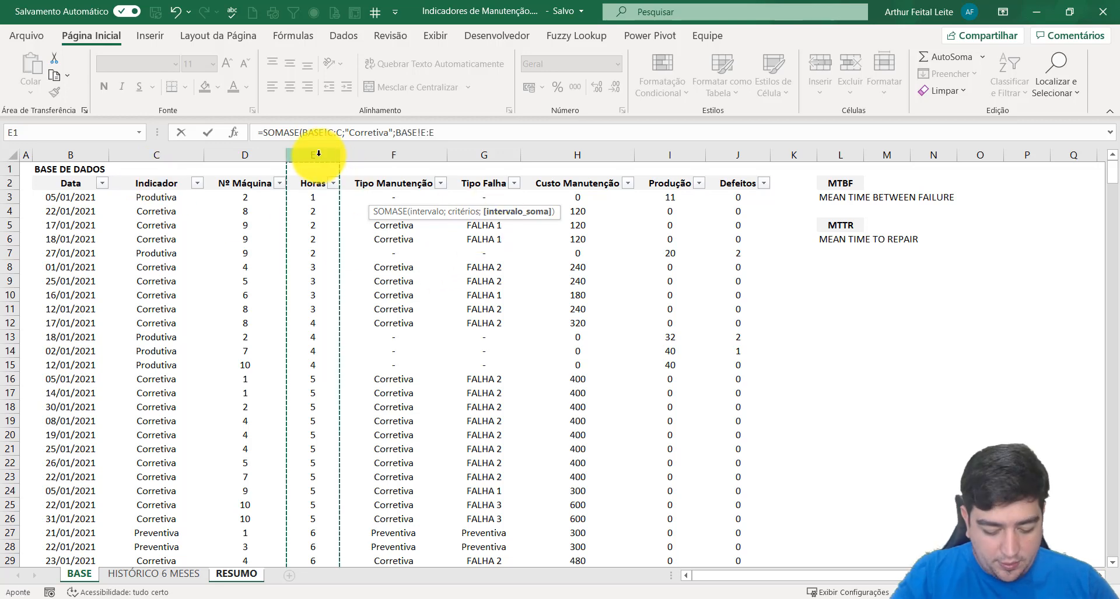
key(Return)
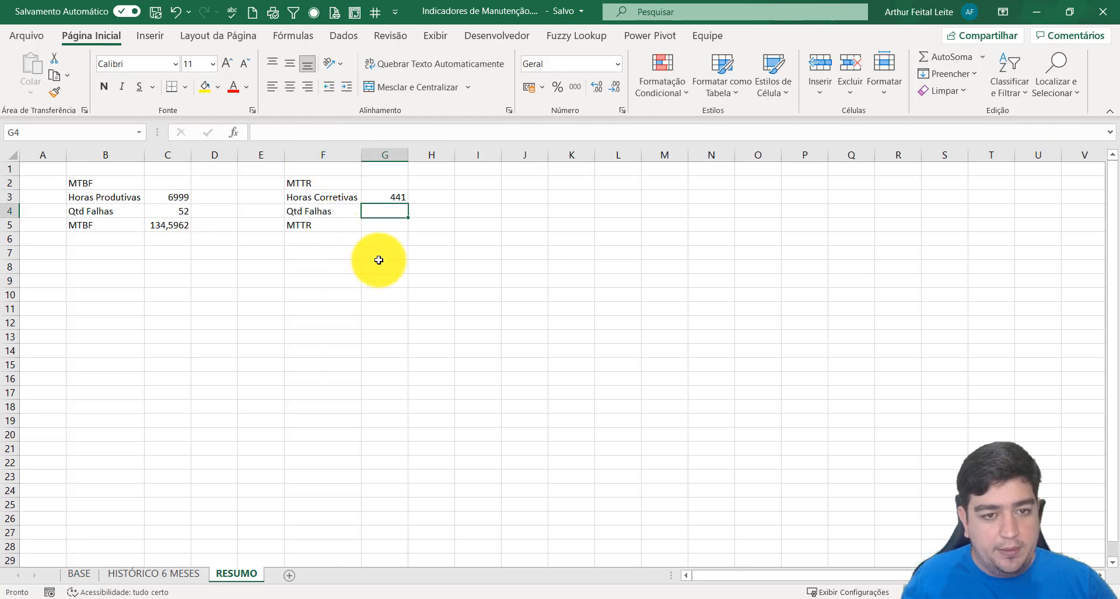
Link the MTTR failure count in G4 to C4 and calculate the MTTR in G5 with =G3/G4.
text(=)
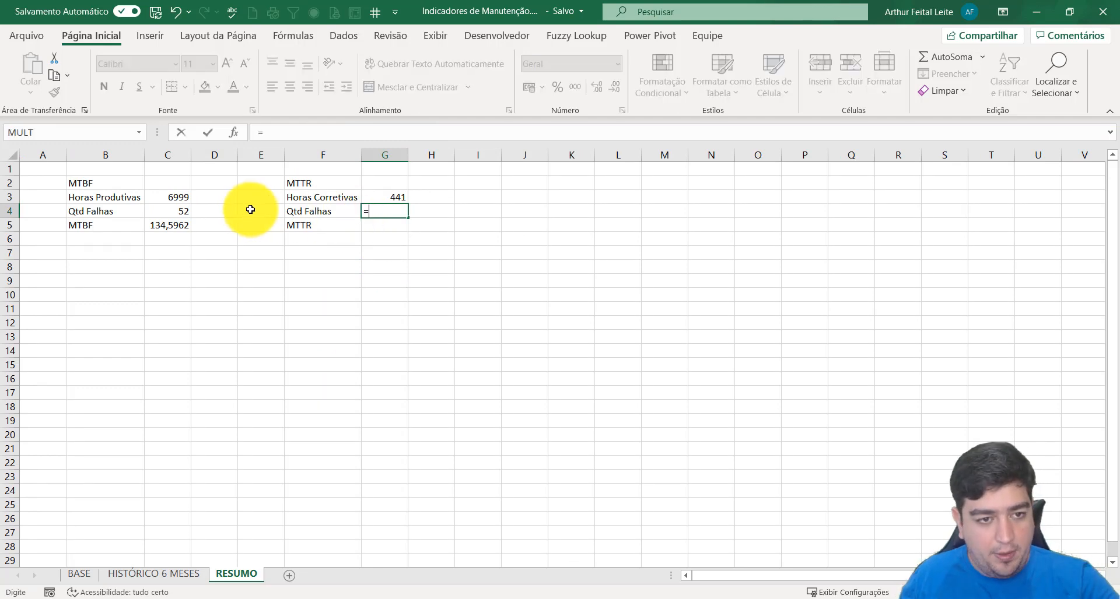
click(175, 210)
key(Return)
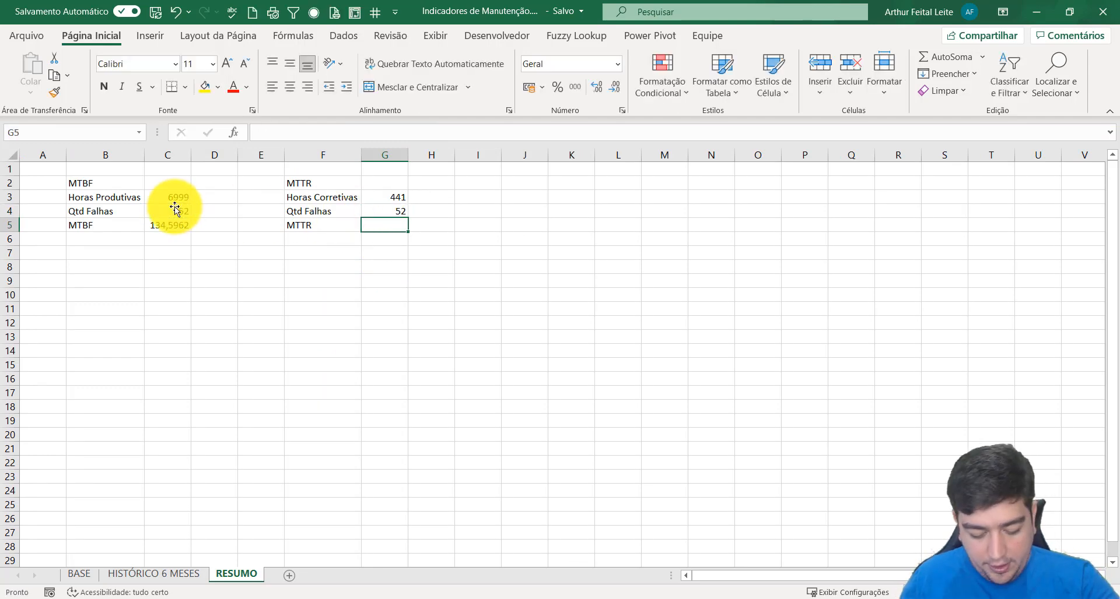
text(=)
click(374, 196)
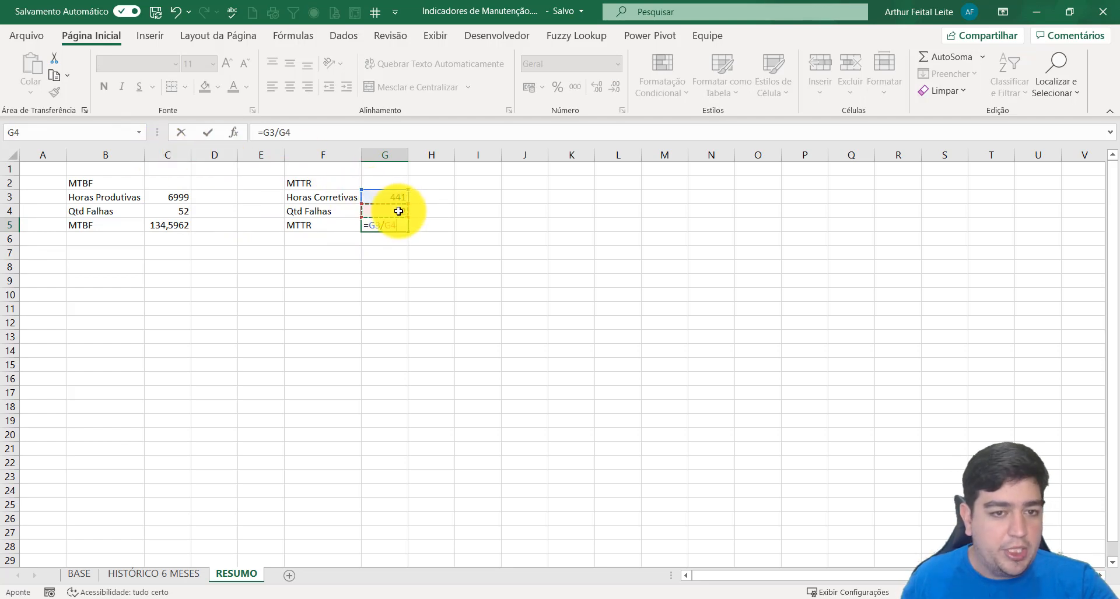
key(Return)
Reduce the MTTR result in cell G5 to two decimal places.
click(388, 226)
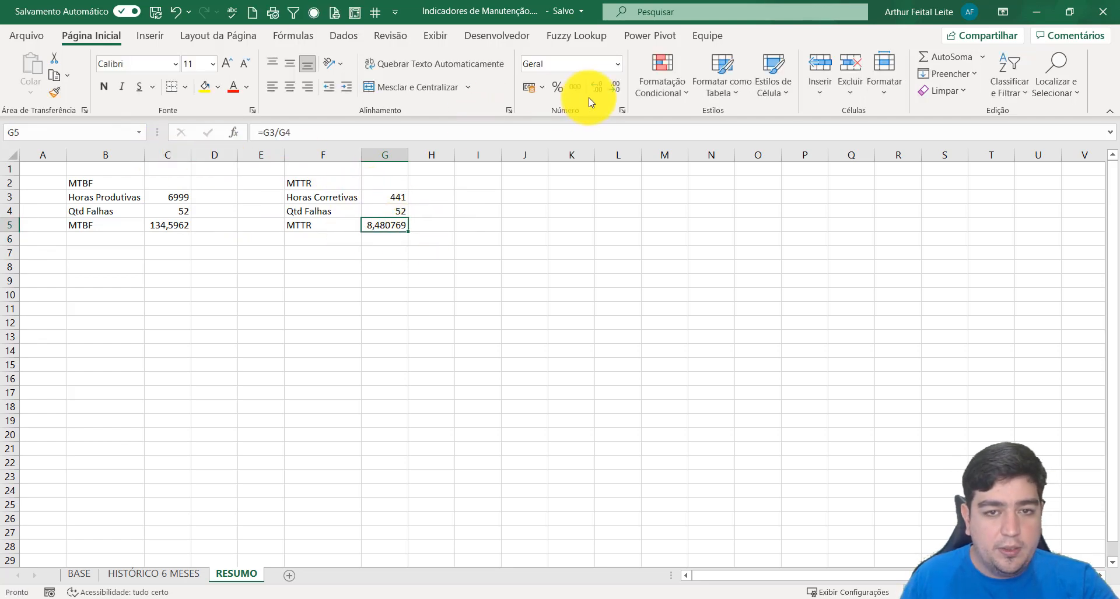
click(613, 90)
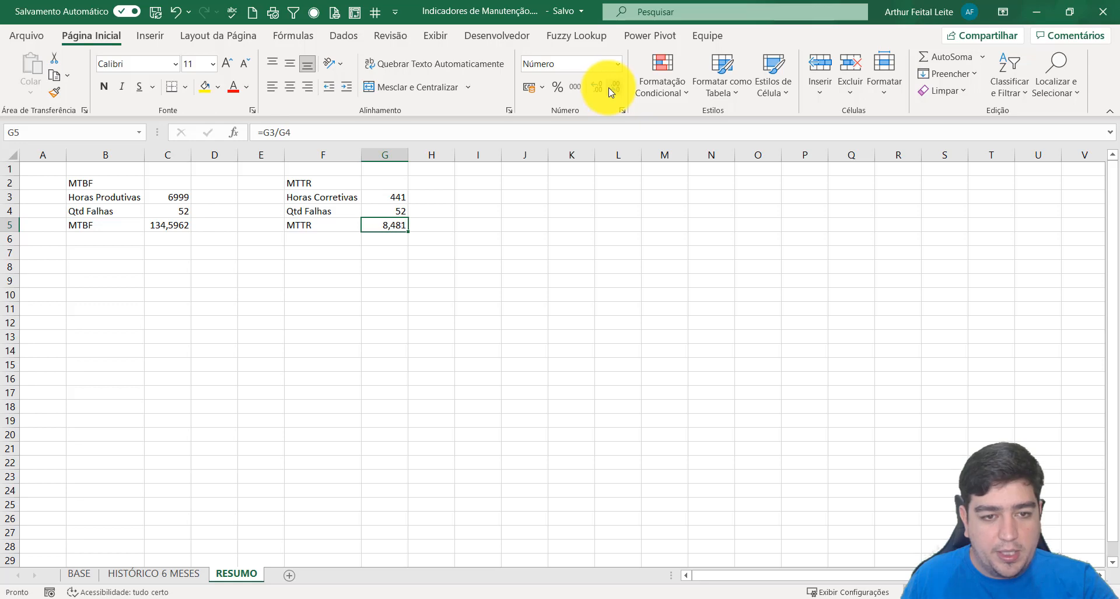
click(613, 90)
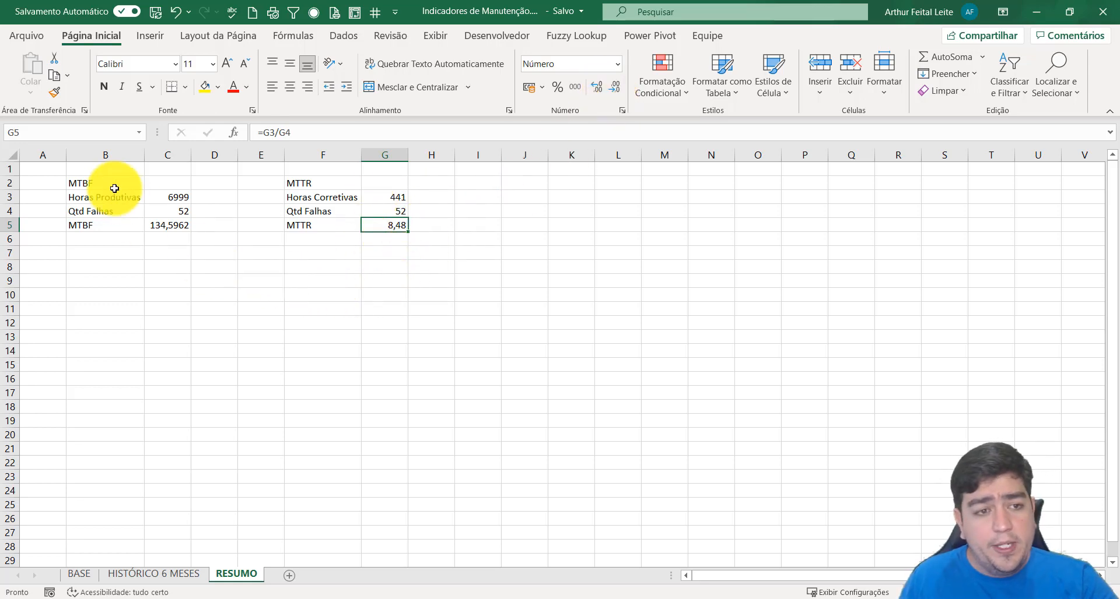
click(130, 255)
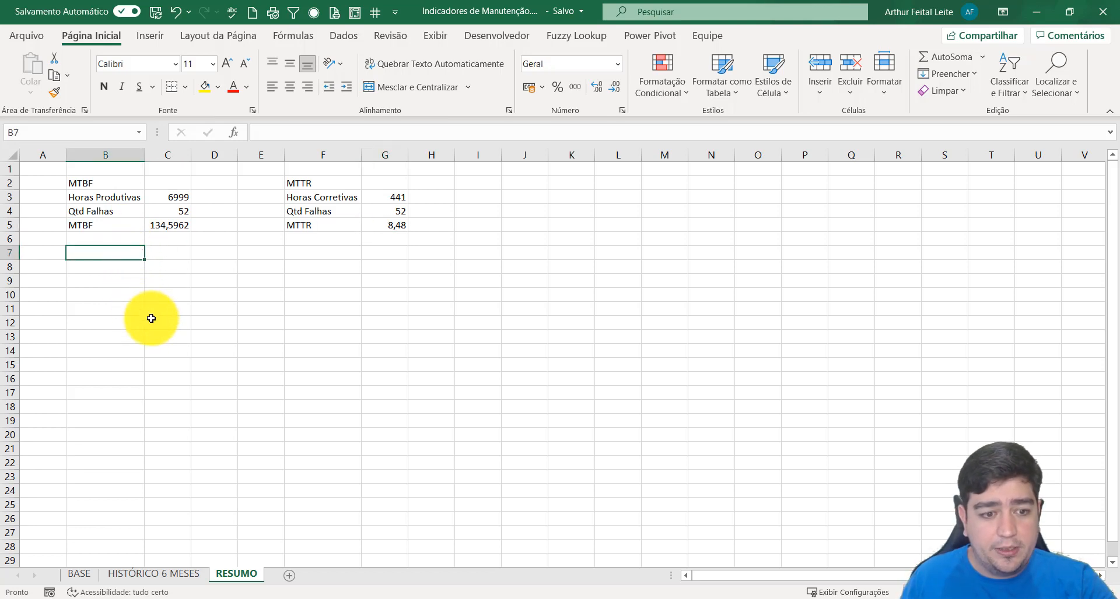
Format the data range on the BASE sheet, starting at the Data header in B2, as a table with a light black-and-grey banded style.
click(79, 575)
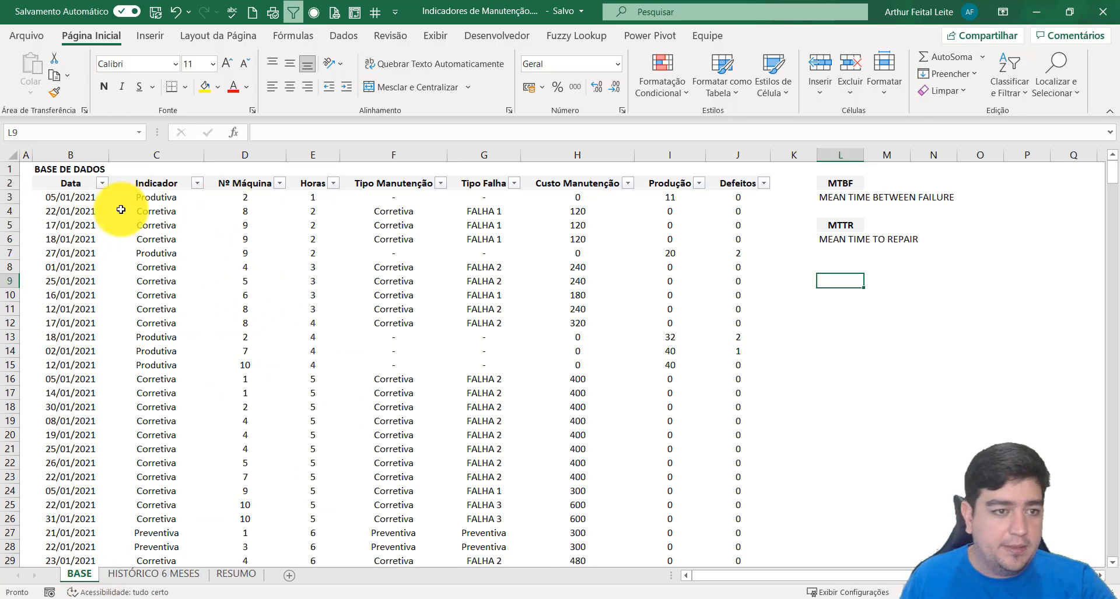
click(82, 184)
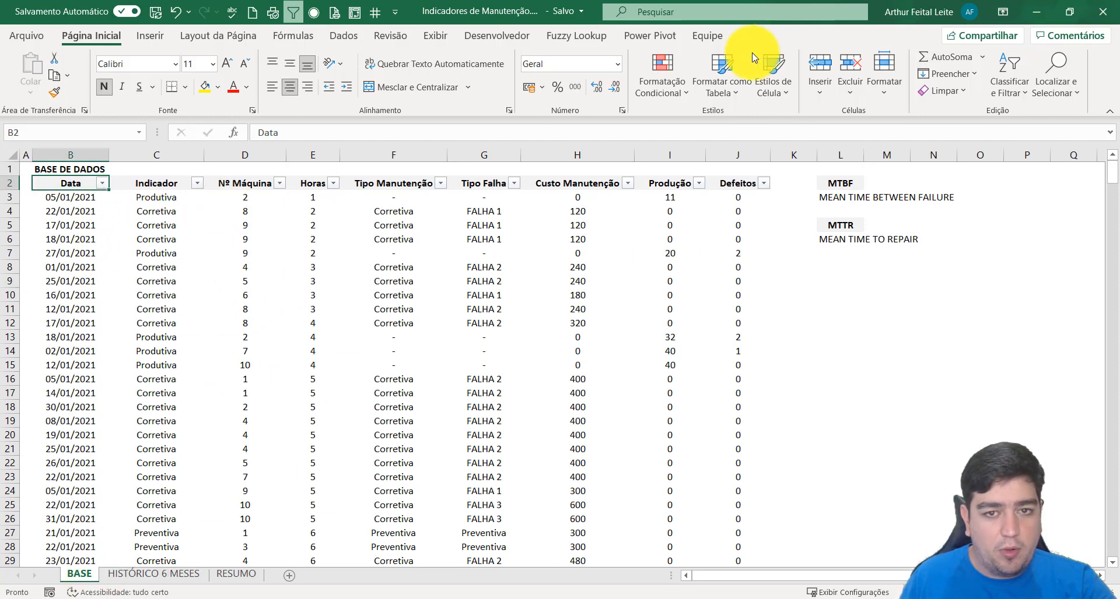
click(713, 78)
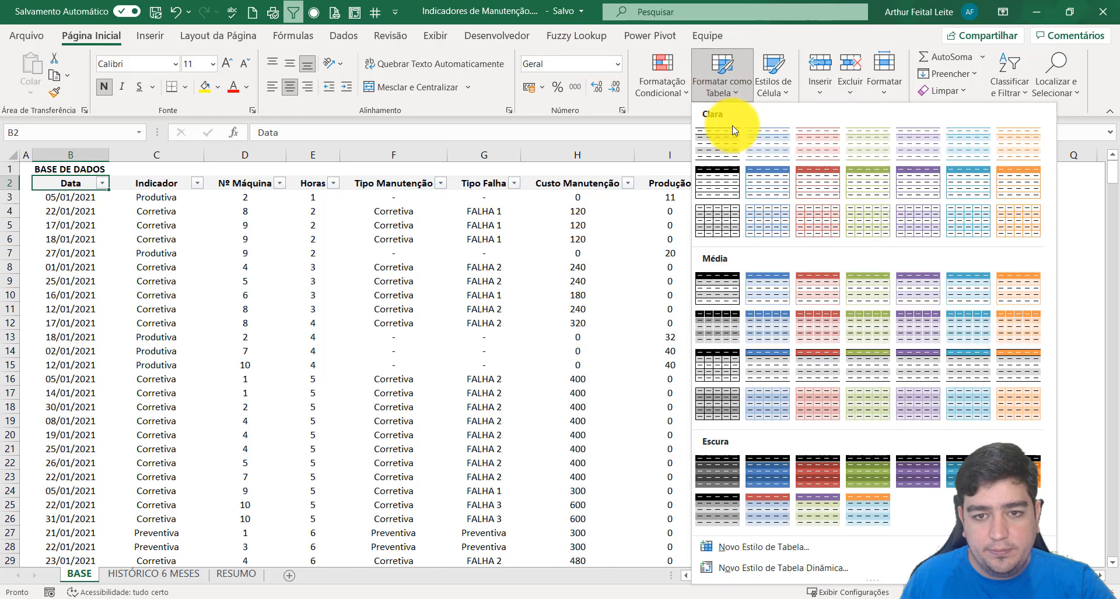
click(726, 131)
click(937, 540)
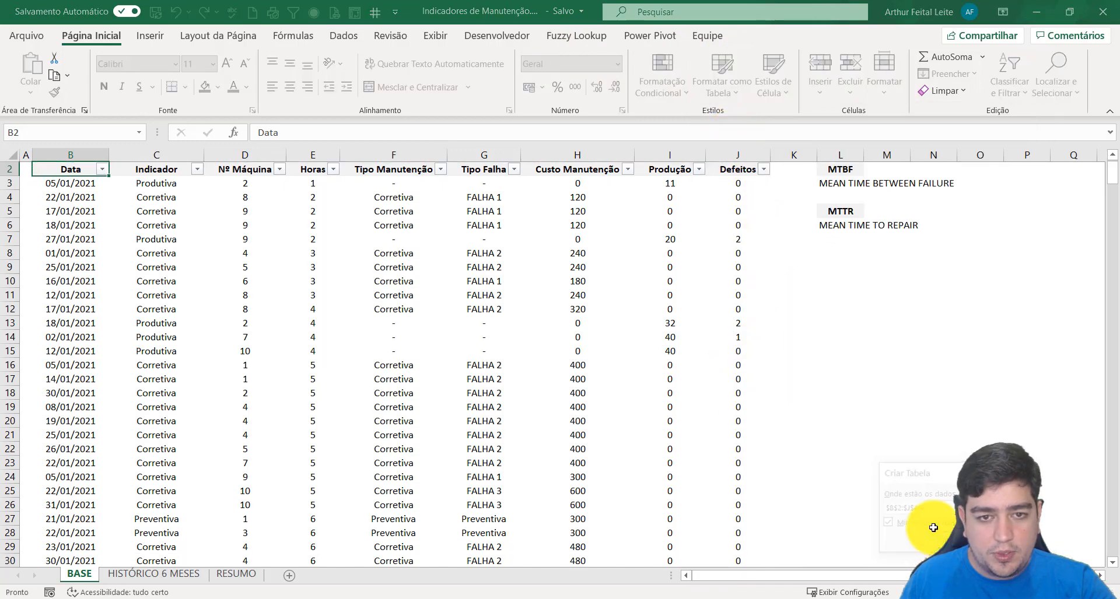
scroll(438, 386, up, 1)
click(332, 315)
click(282, 236)
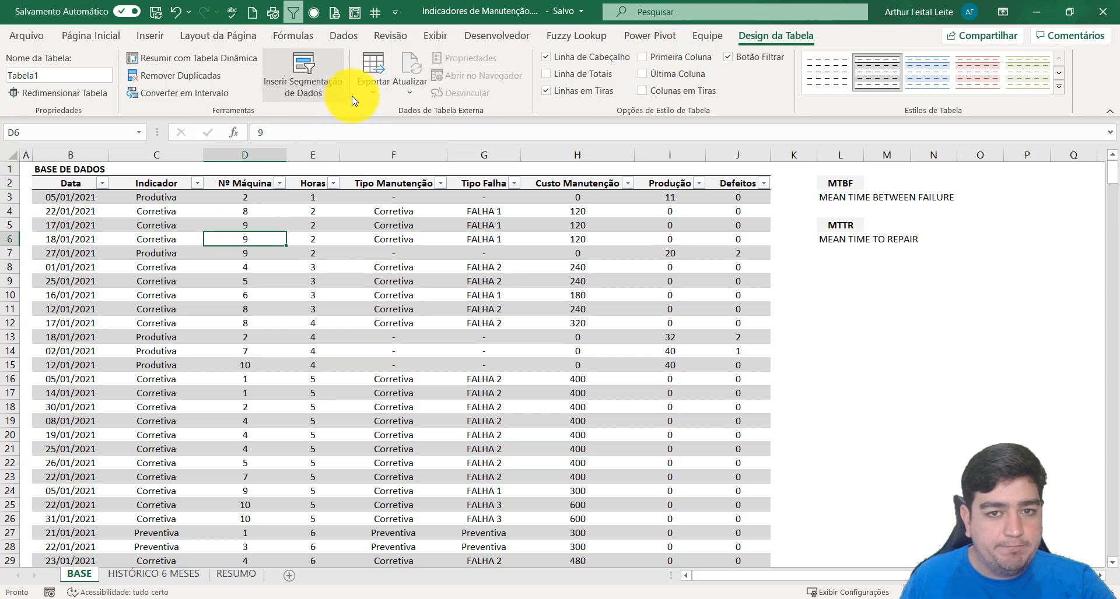
Add the BASE table to the data model in Power Pivot and widen its Nº Máquina, Indicador, Data and Produção columns.
click(658, 35)
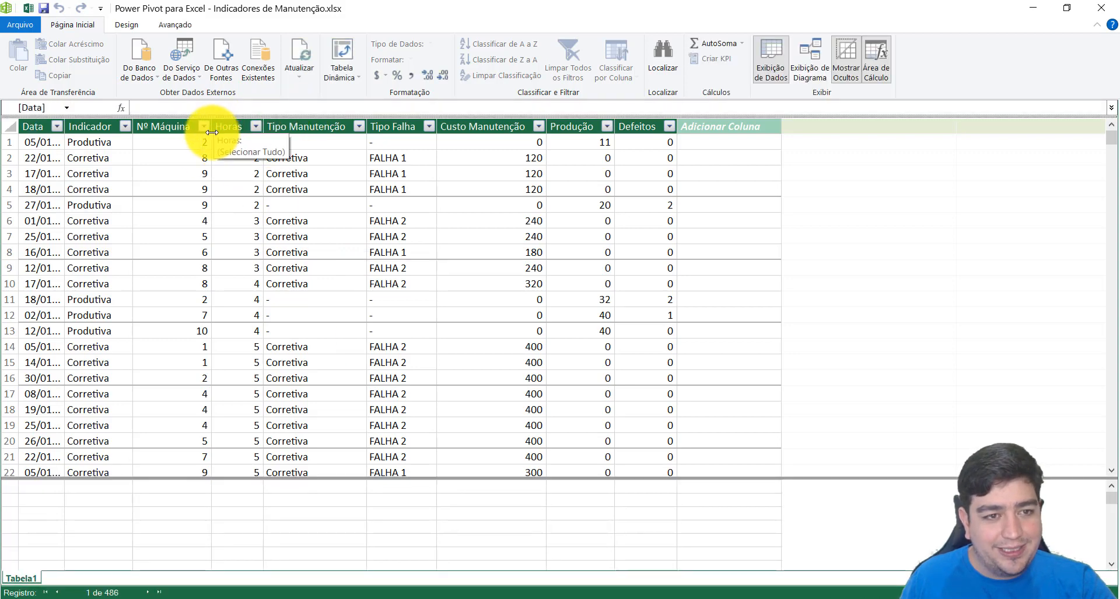
drag(212, 132, 245, 129)
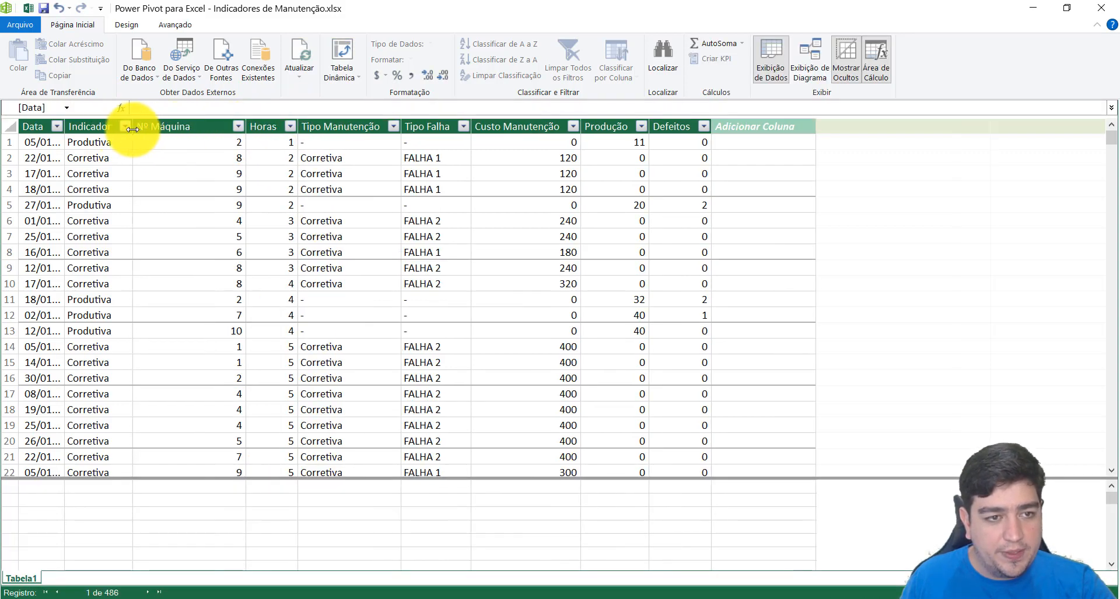
drag(133, 129, 175, 129)
drag(64, 129, 121, 129)
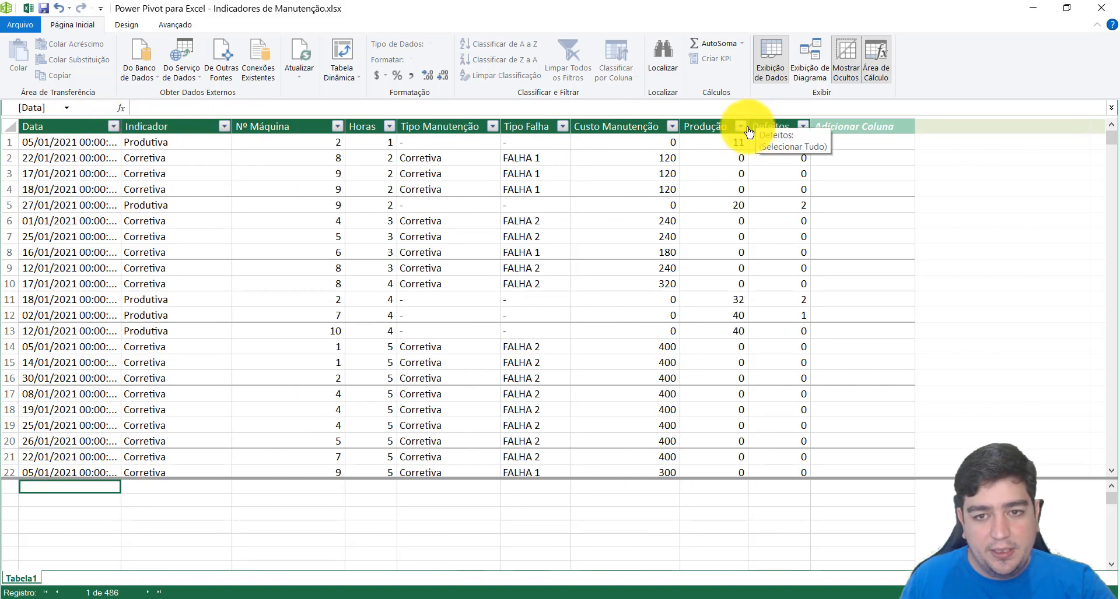
drag(748, 128, 756, 122)
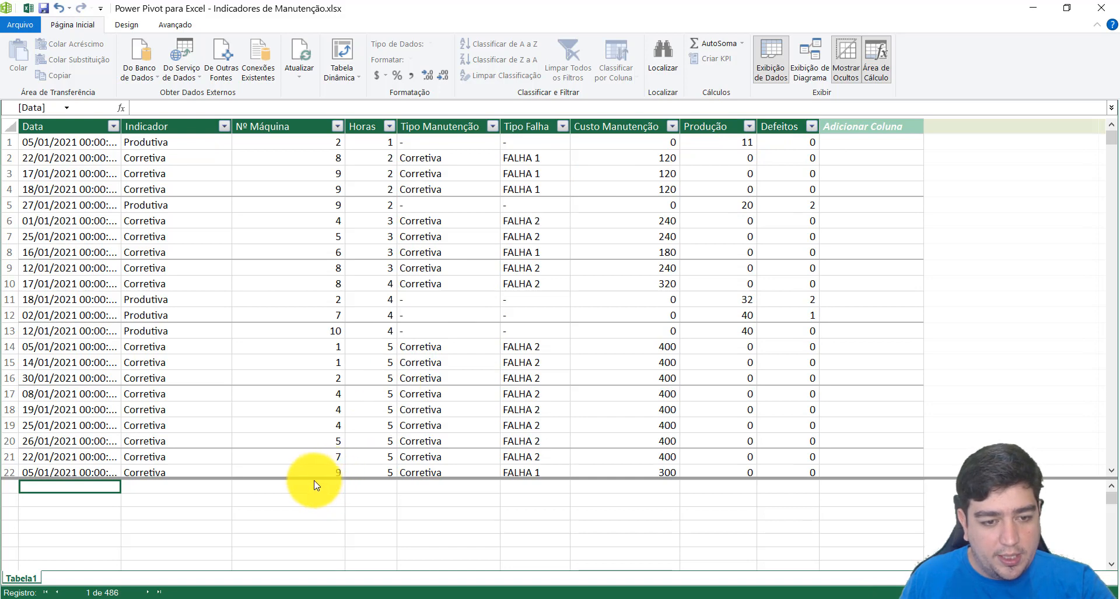
Enlarge the calculation area and create the measure Horas Totais:=SUM(Tabela1[Horas]) in its second row under the Indicador column.
drag(306, 480, 322, 394)
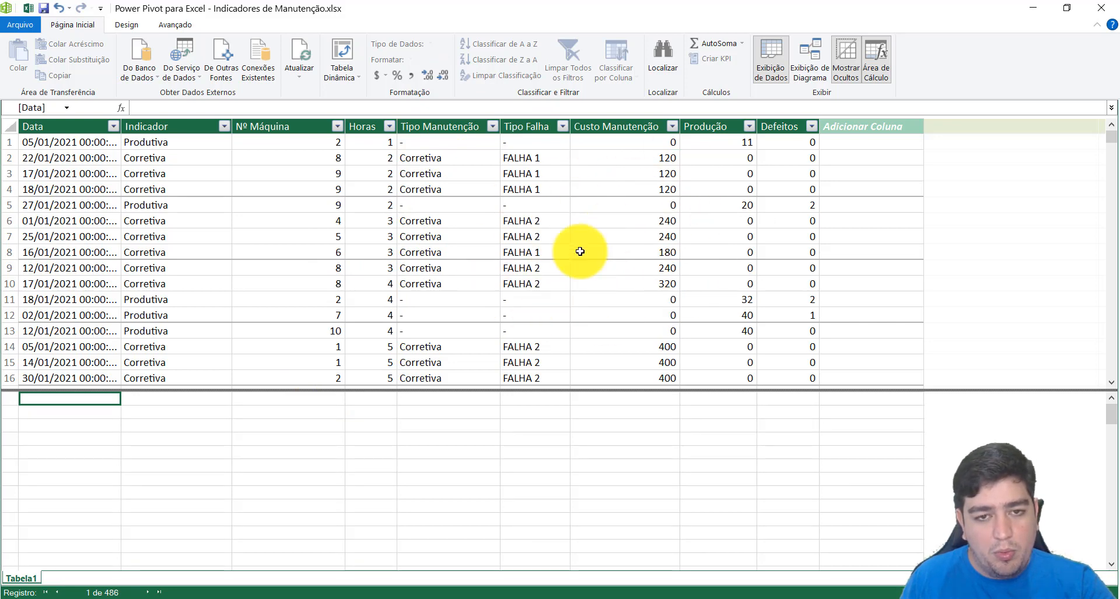
click(186, 414)
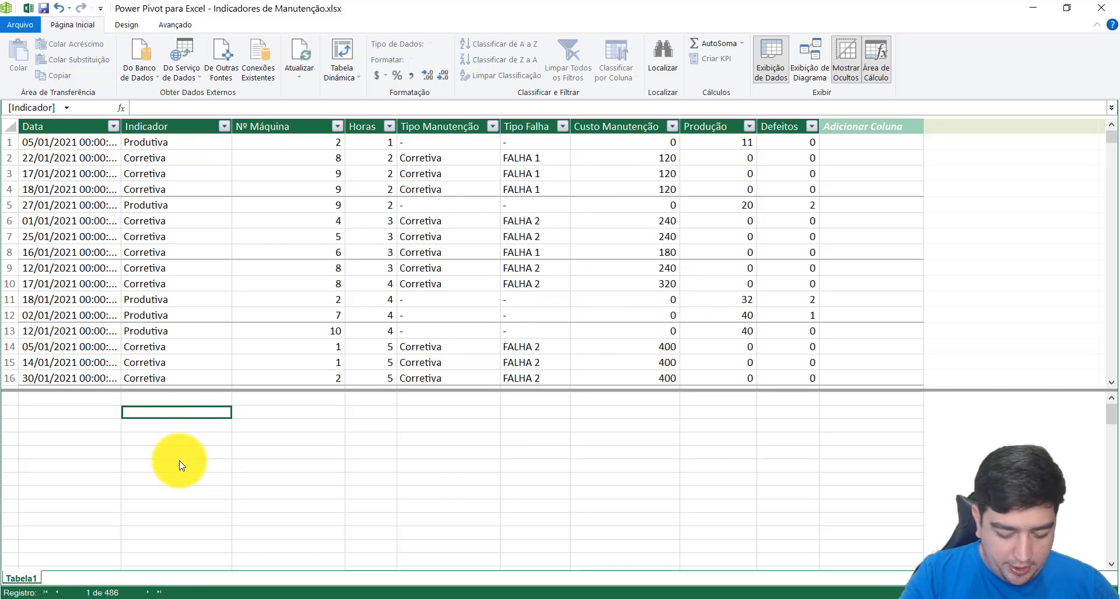
text(h)
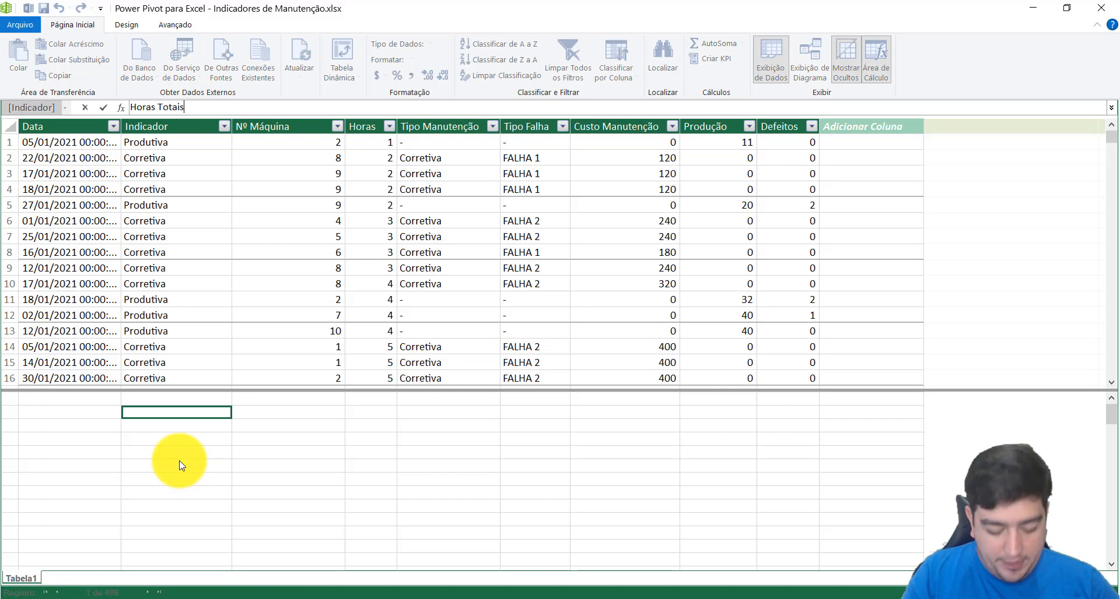
text( su)
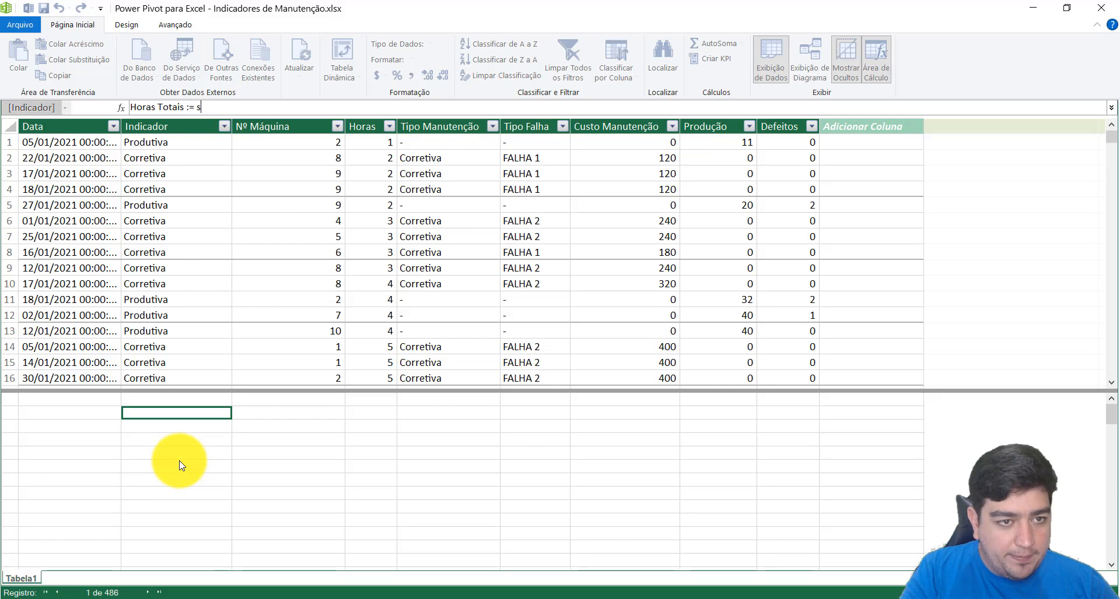
text(m)
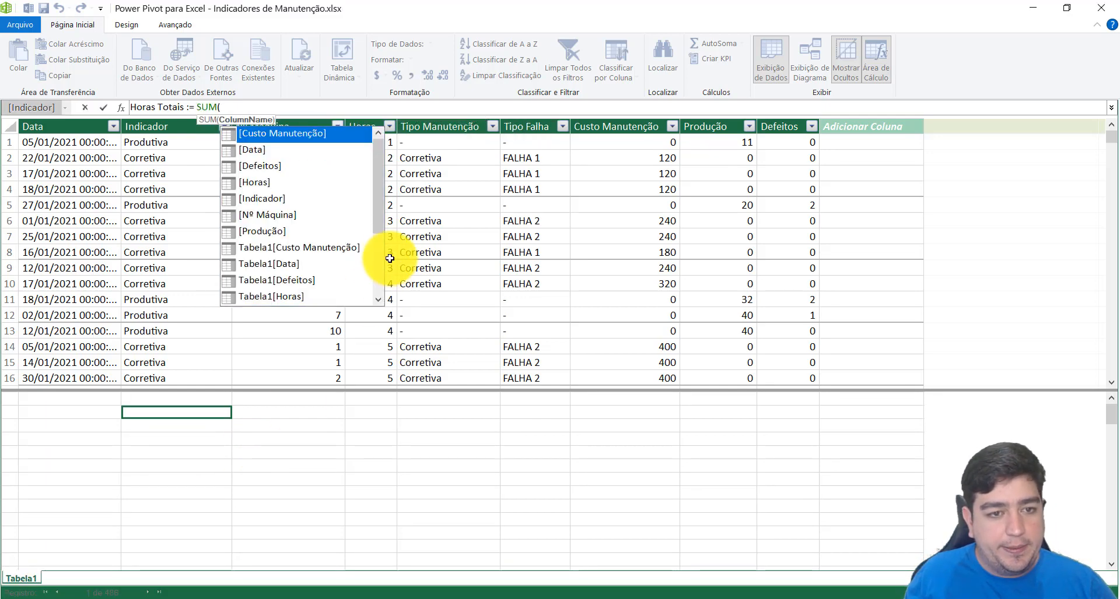
drag(383, 195, 382, 227)
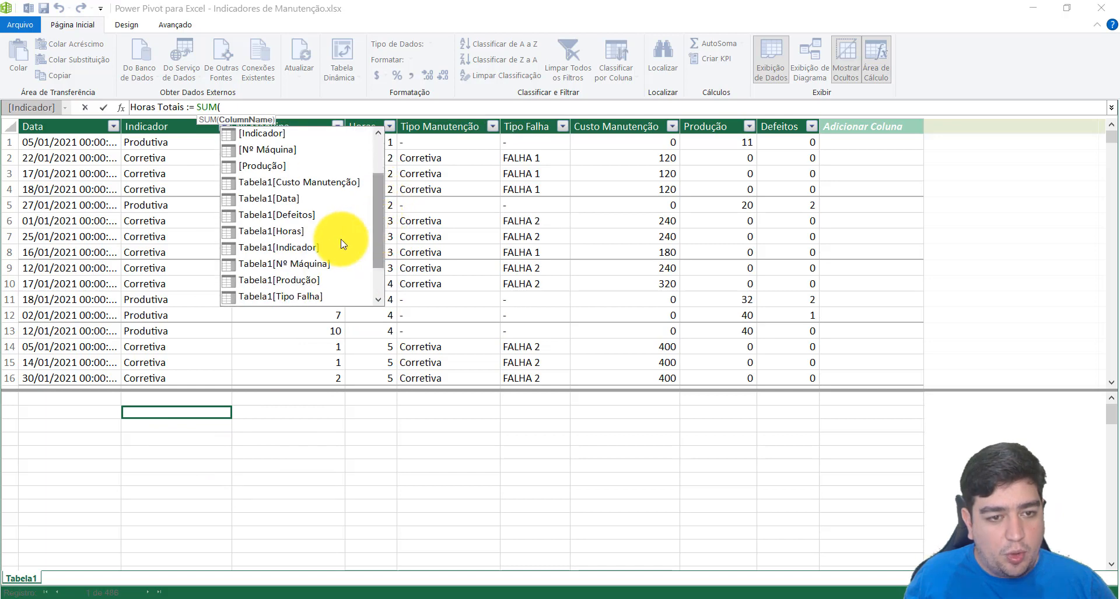
double_click(289, 232)
text())
key(Return)
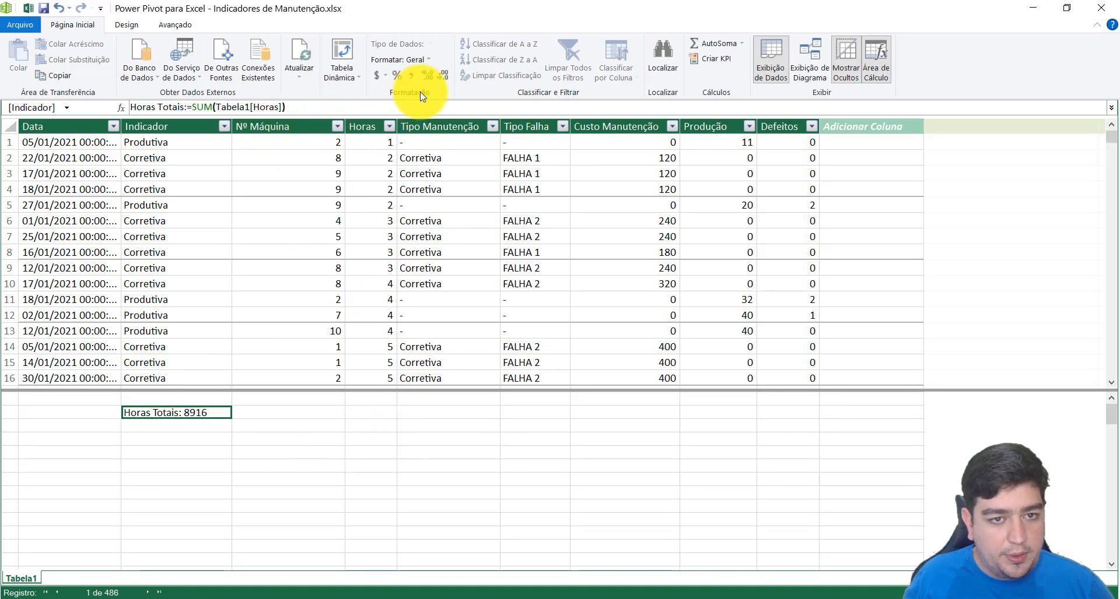
Format the Horas Totais measure with a thousands separator and no decimal places.
click(411, 75)
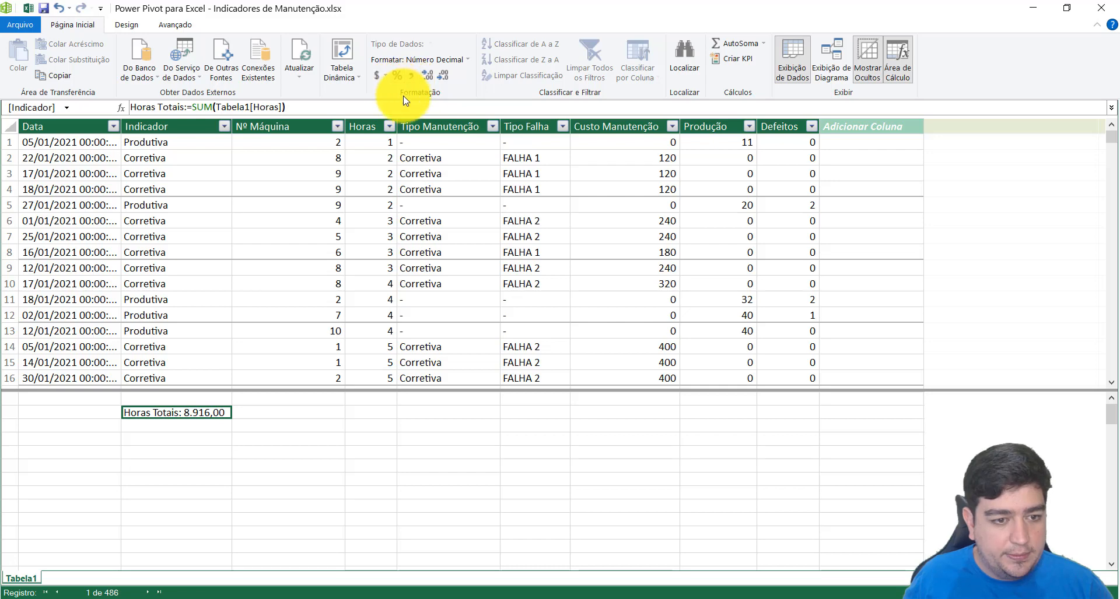
click(442, 75)
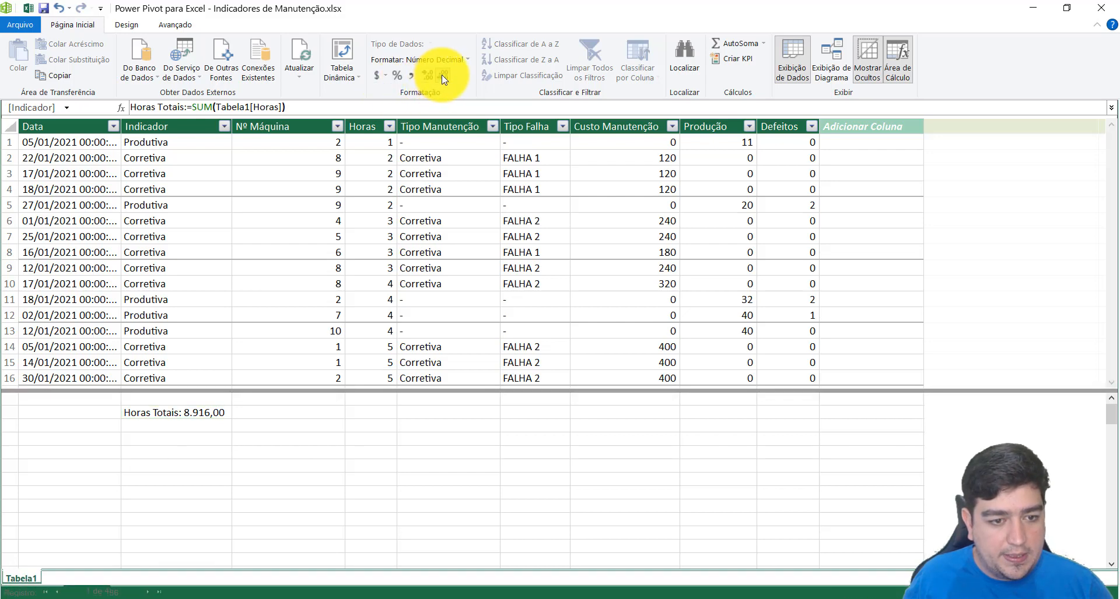
click(442, 75)
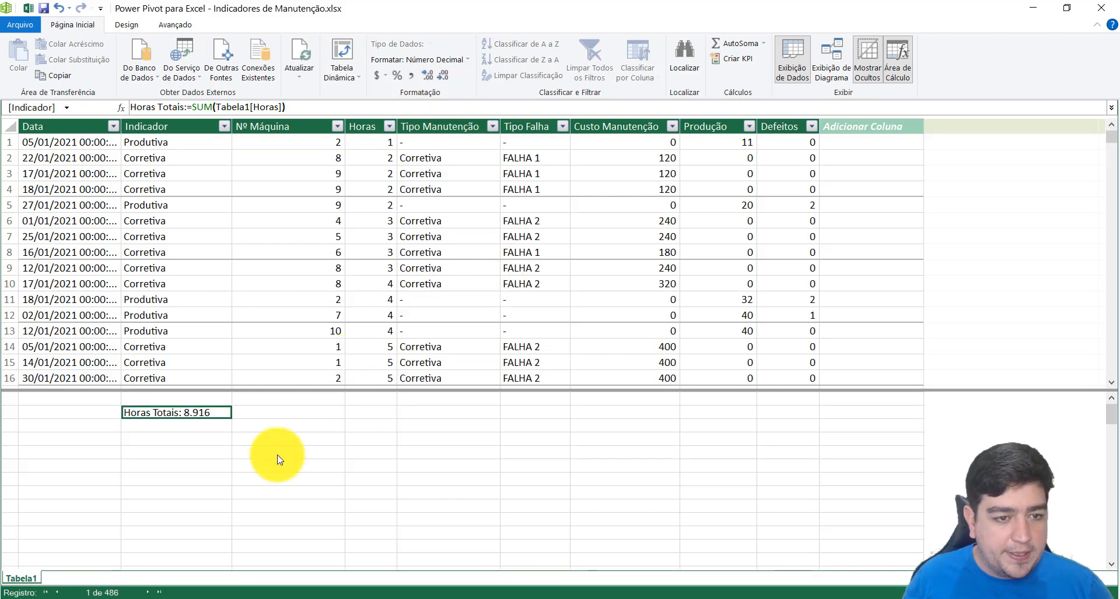
Create the measure Horas Produtivas:=CALCULATE([Horas Totais];Tabela1[Indicador]="Produtiva") in the cell directly below Horas Totais.
click(175, 425)
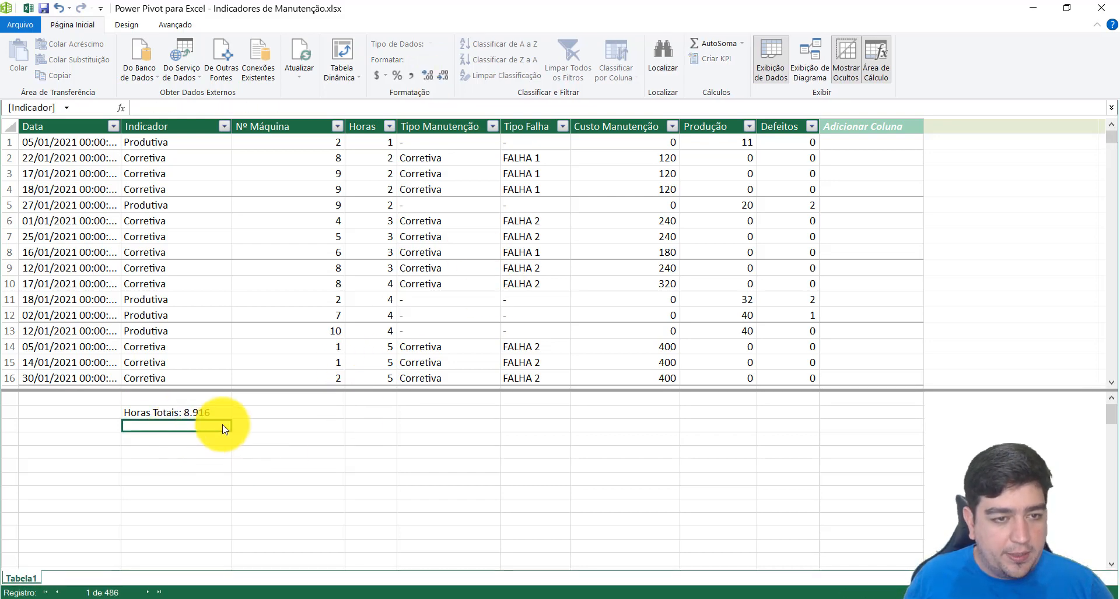
click(140, 107)
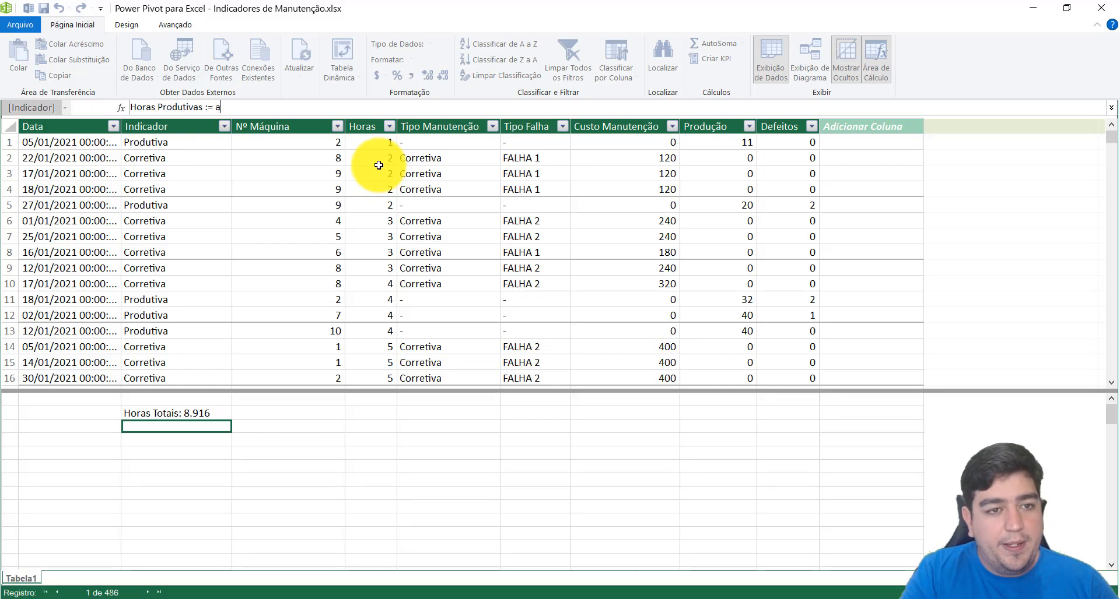
text(cal)
key(Tab)
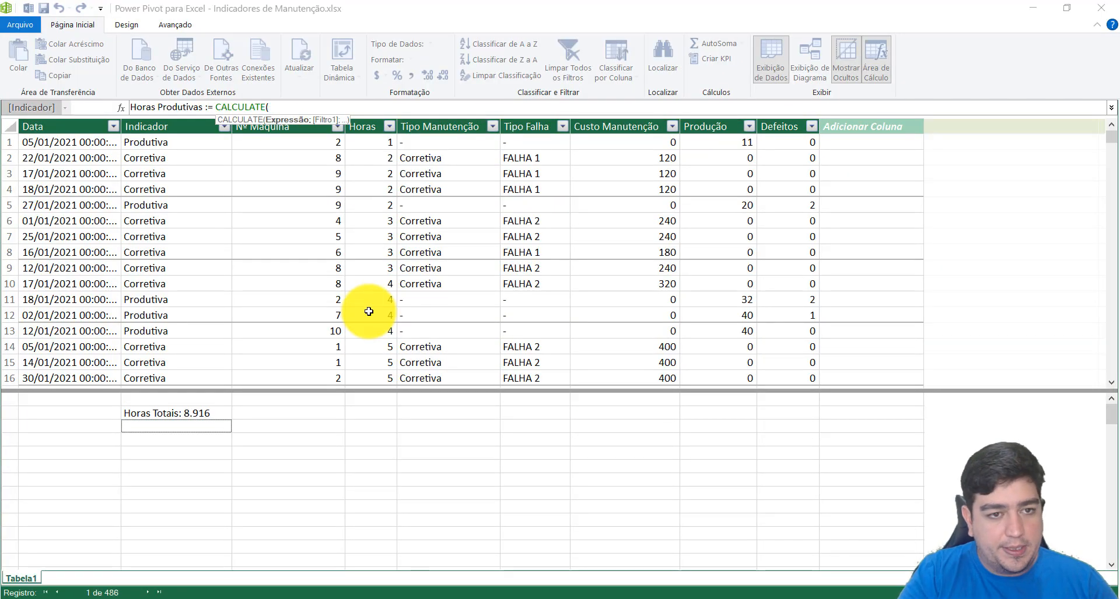
text(horas)
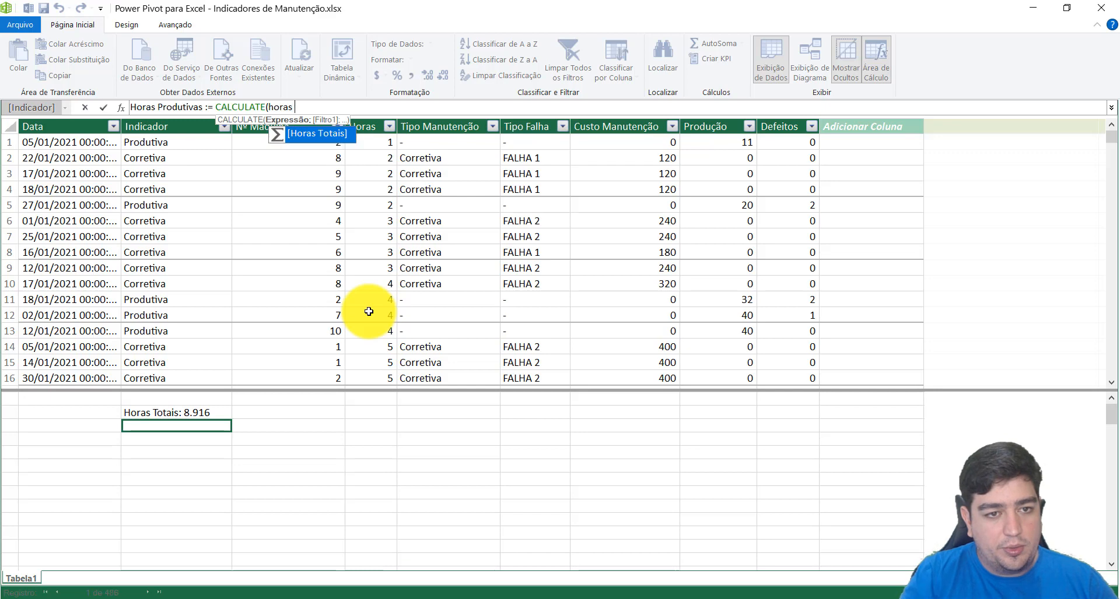
key(Tab)
text(;)
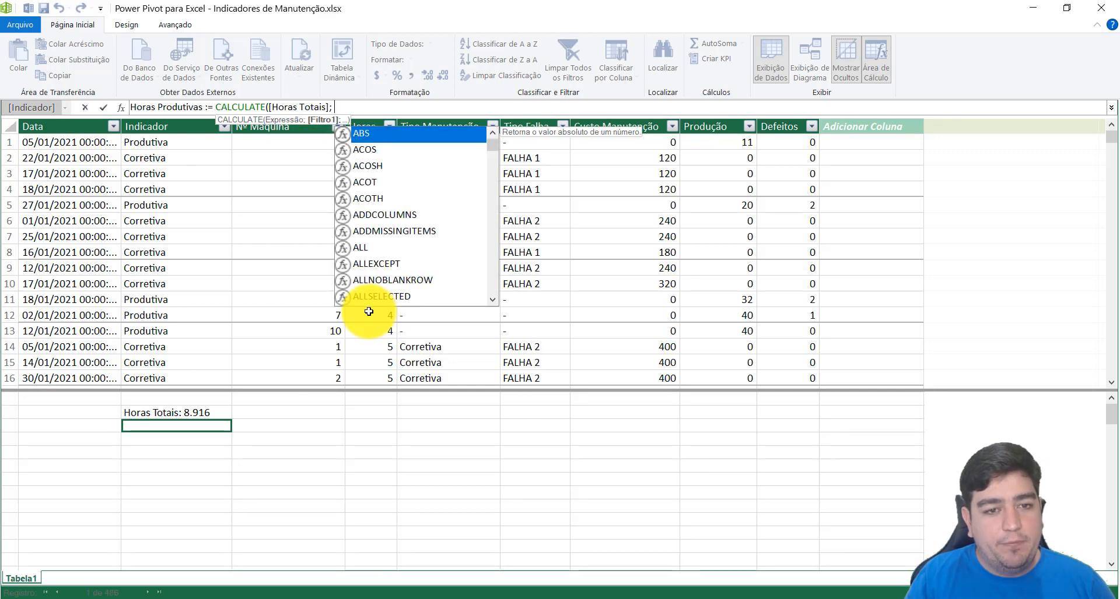
key(BackSpace)
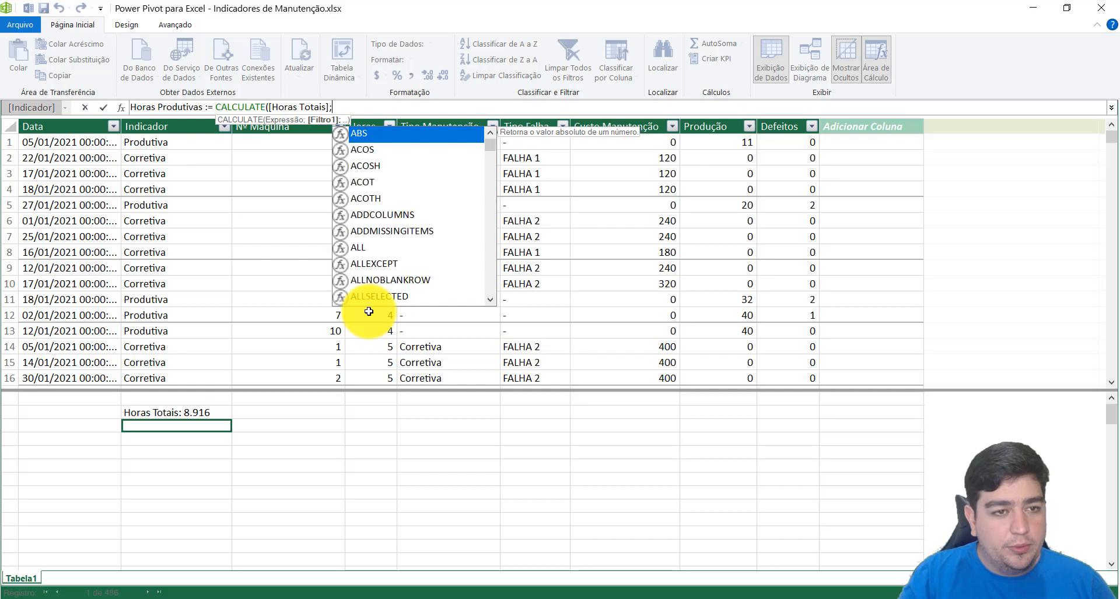
text(in)
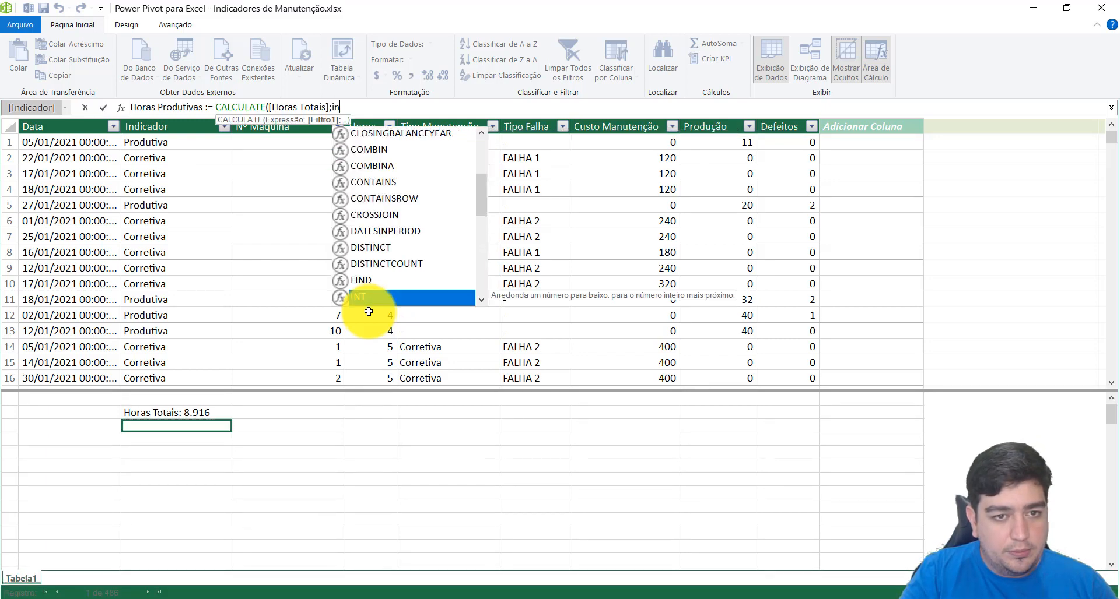
text(di)
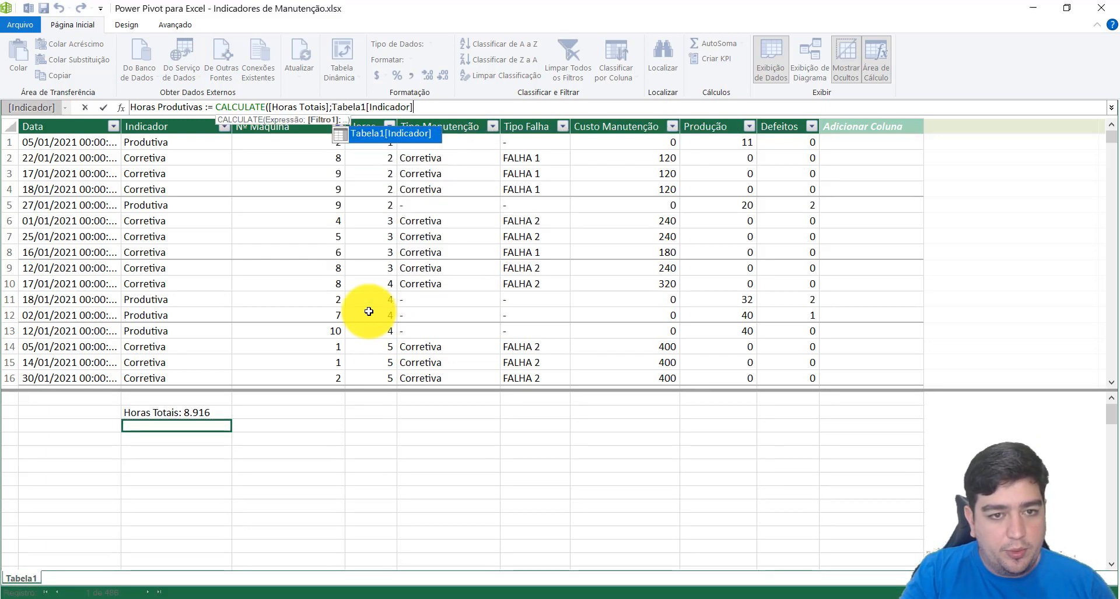
text("P)
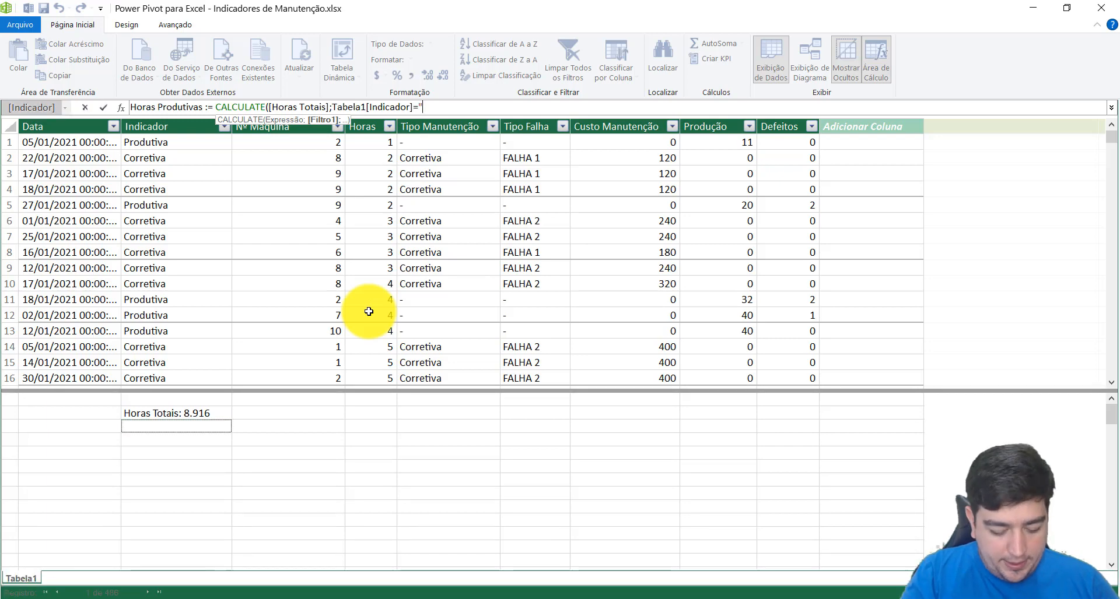
text(rd)
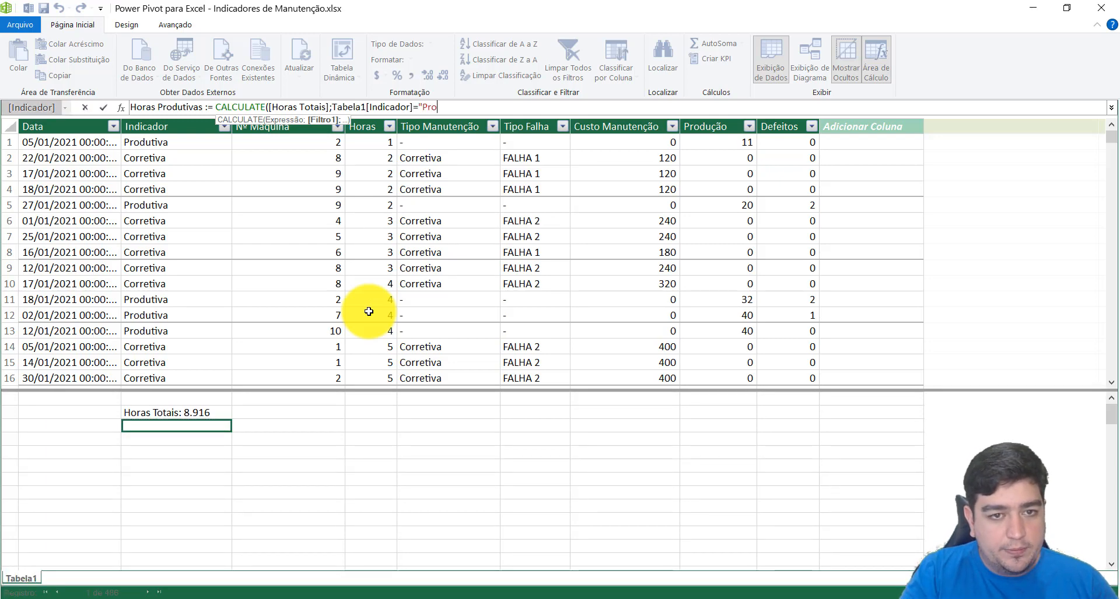
text(utiva")
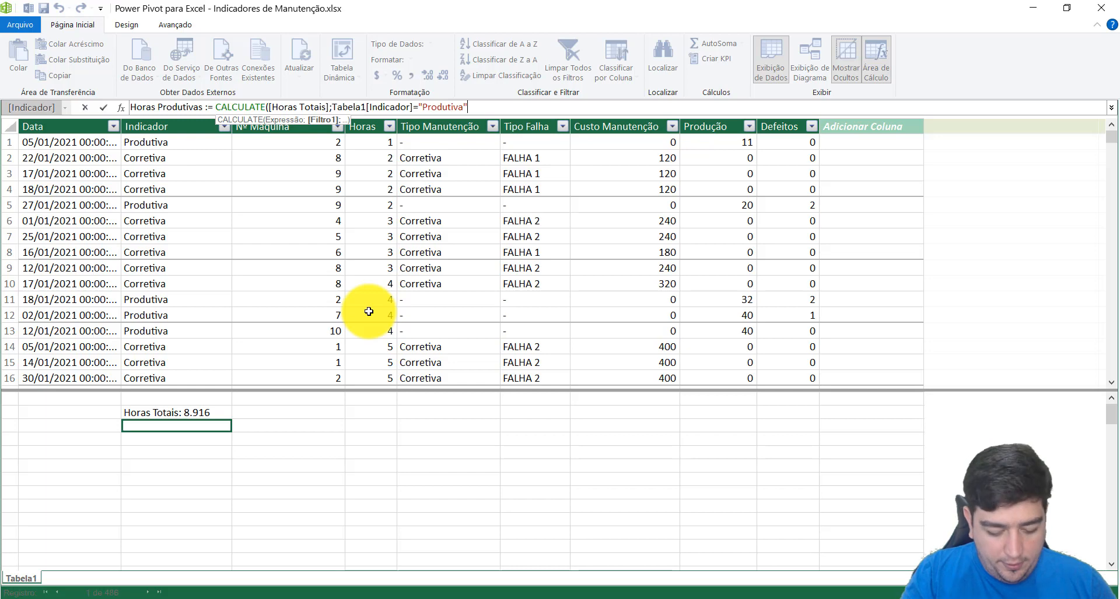
text())
key(Return)
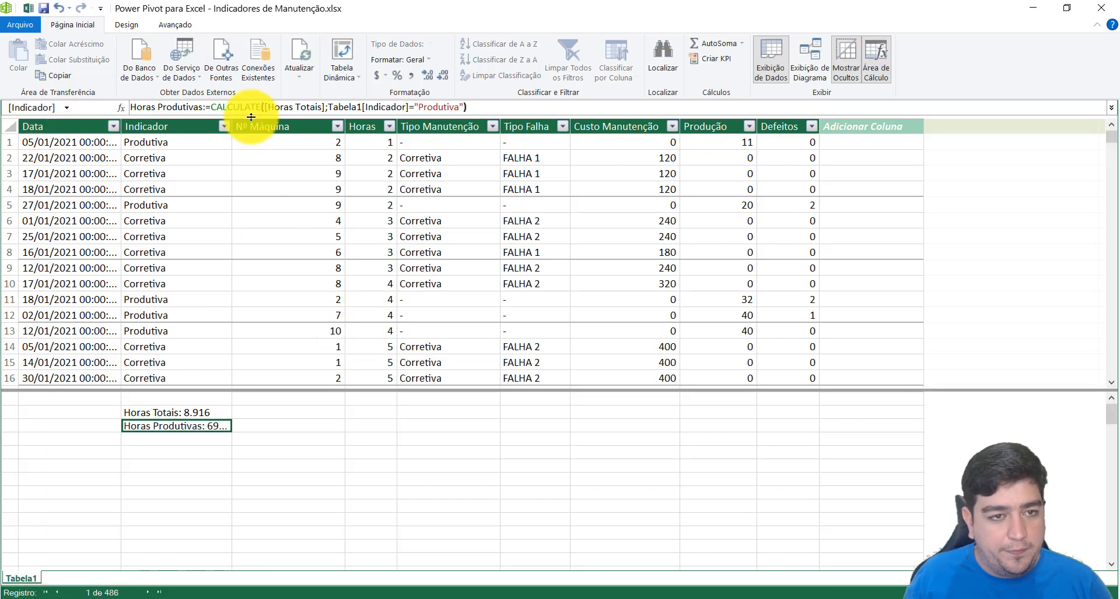
Widen the Indicador column and format the Horas Produtivas measure with a thousands separator and no decimal places.
drag(232, 126, 274, 122)
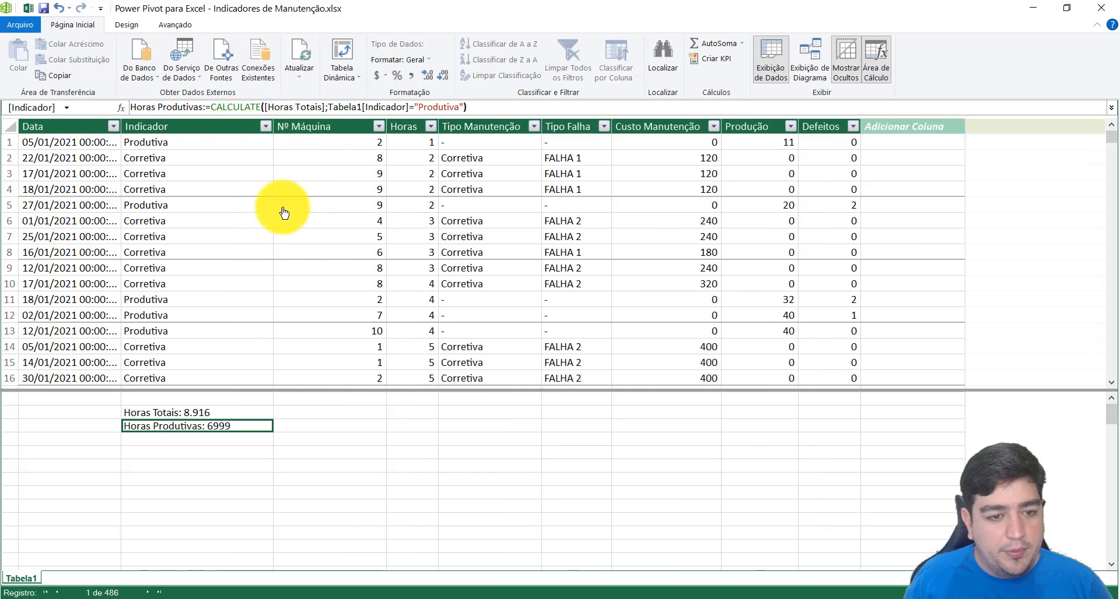
click(412, 77)
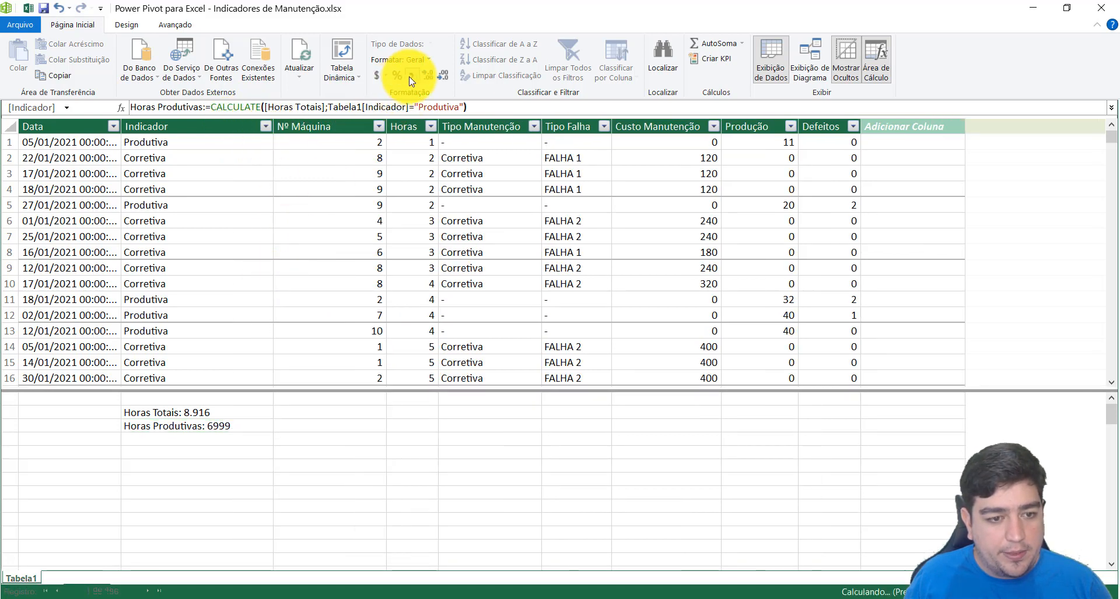
click(443, 77)
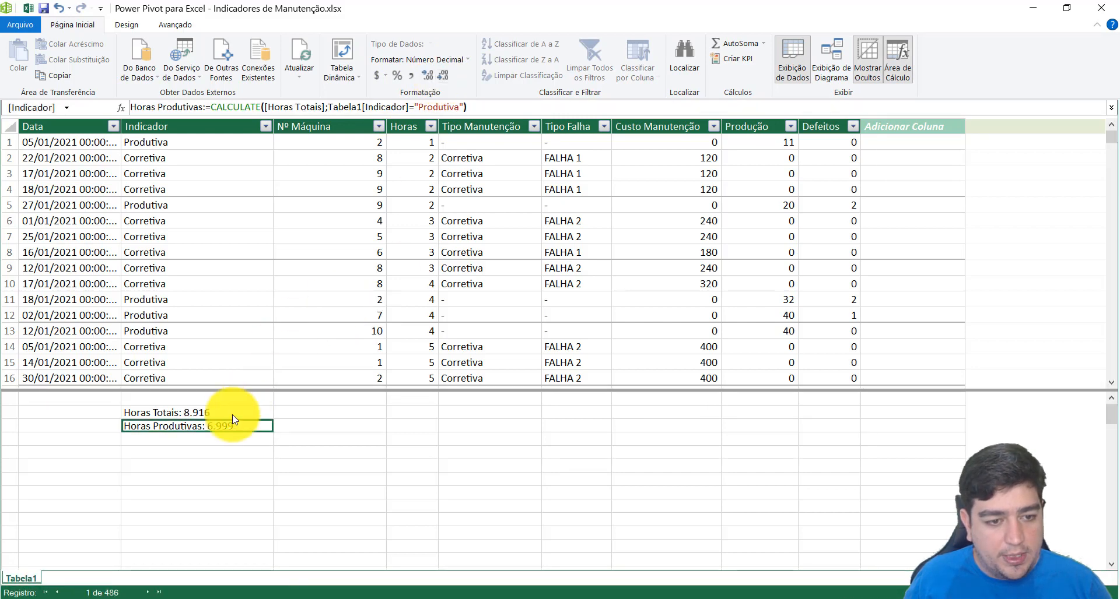
Create the measure Horas Corretivas:=CALCULATE([Horas Totais];Tabela1[Indicador]="Corretiva") in the cell directly below Horas Produtivas.
click(212, 438)
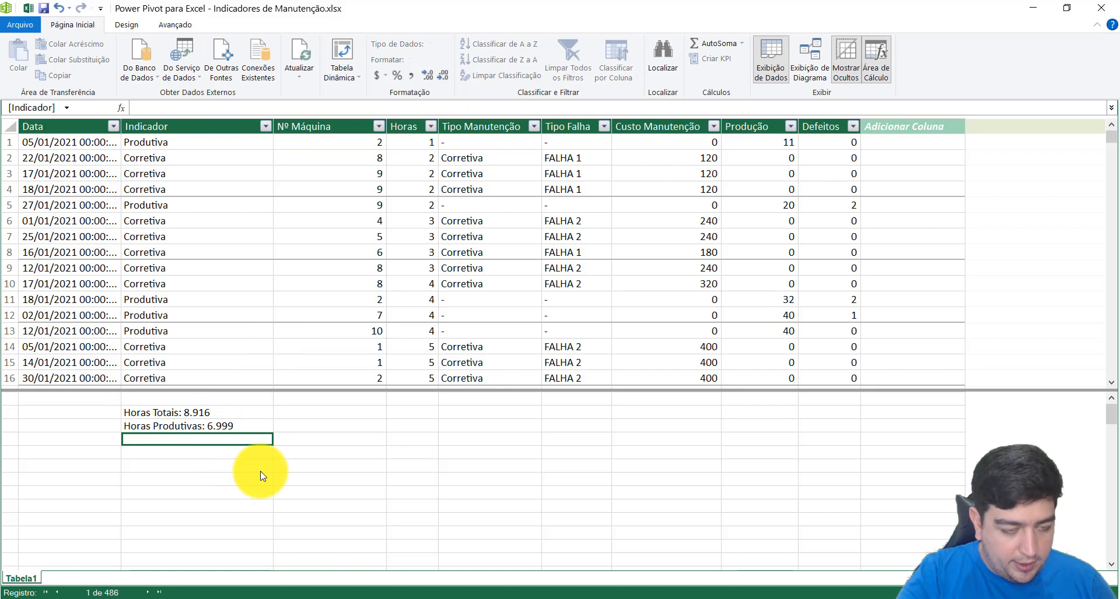
text(Horas Corre)
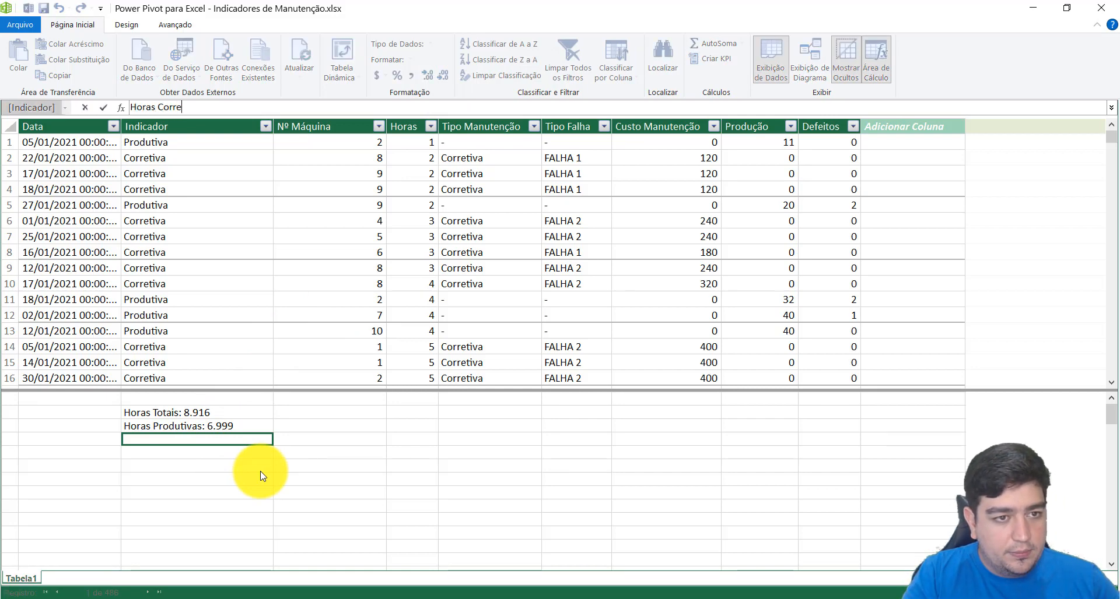
text(tivas := ca)
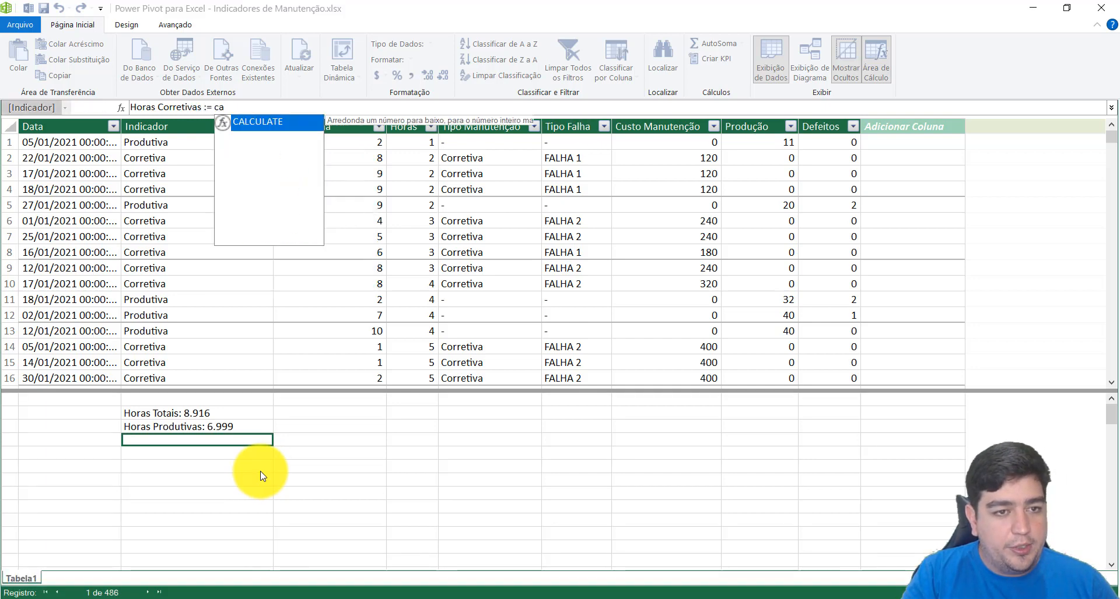
key(Tab)
text(h)
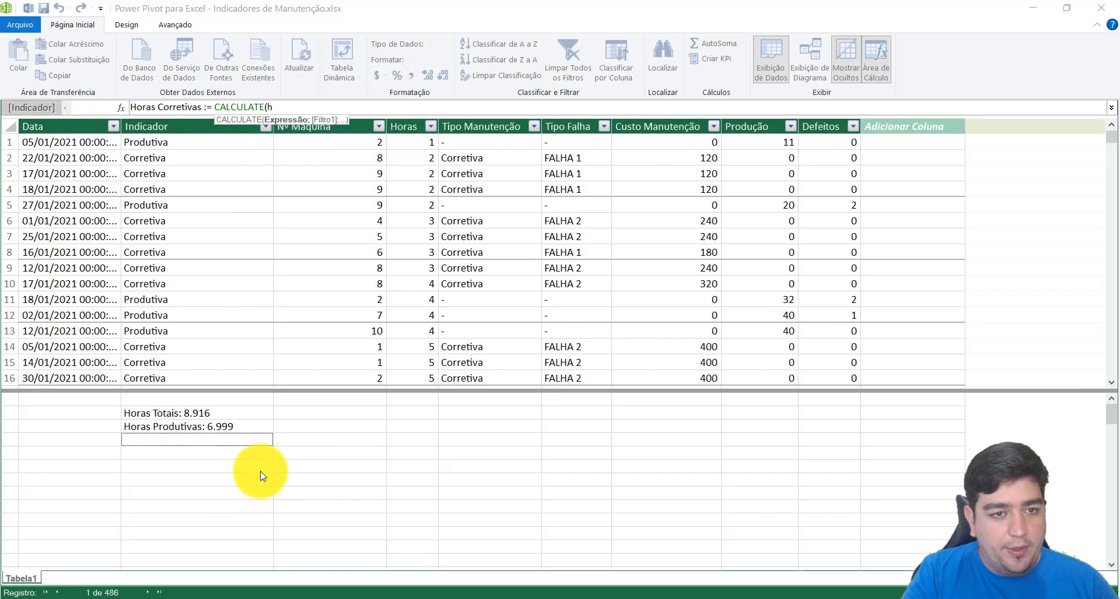
key(Down)
key(Tab)
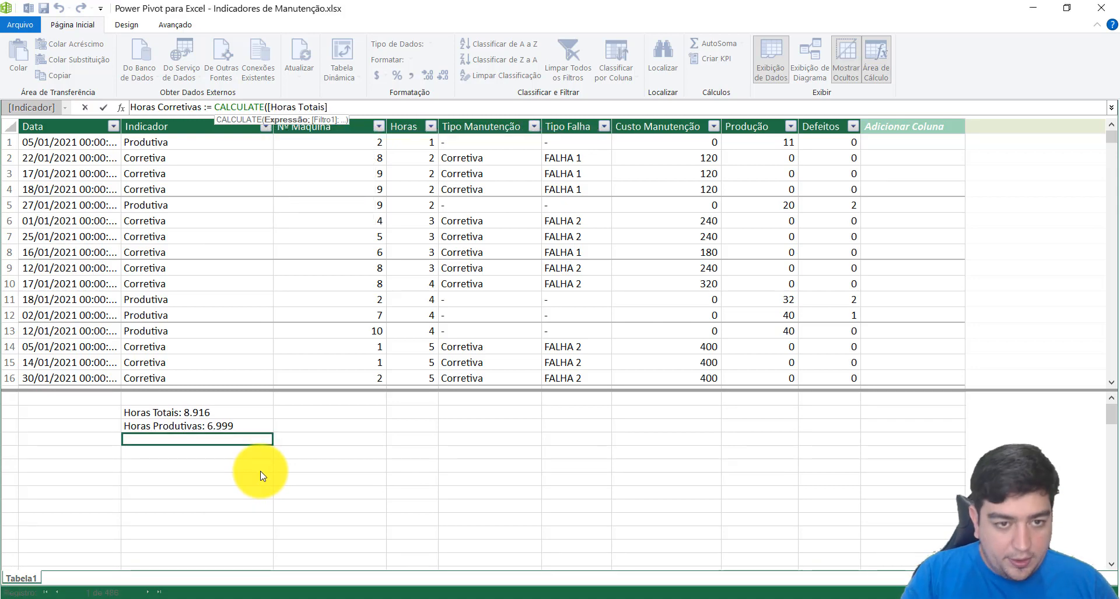
text(;)
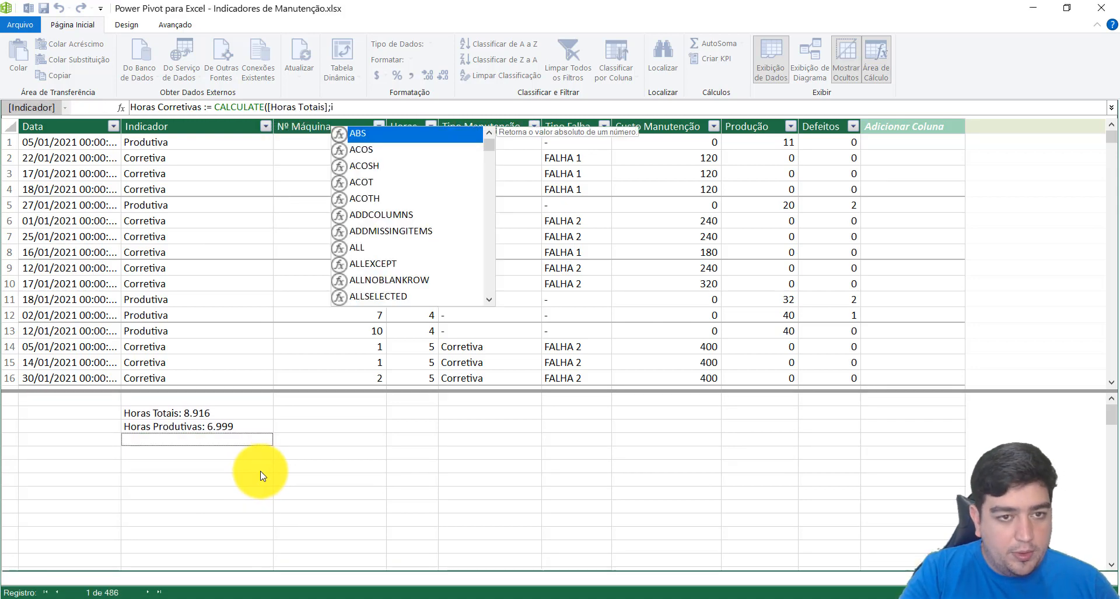
text(ind)
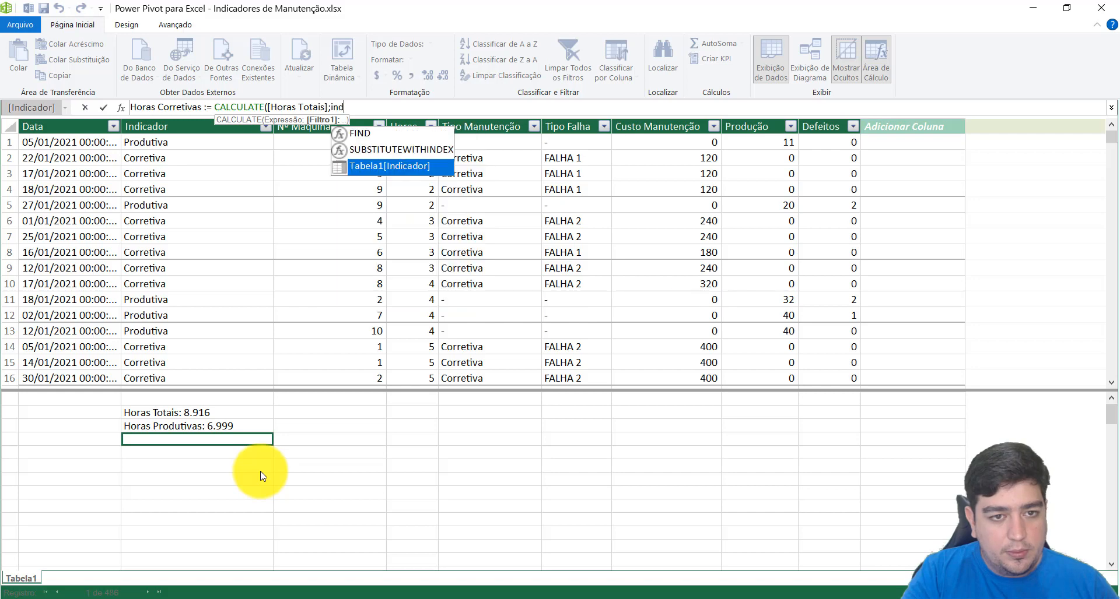
key(Tab)
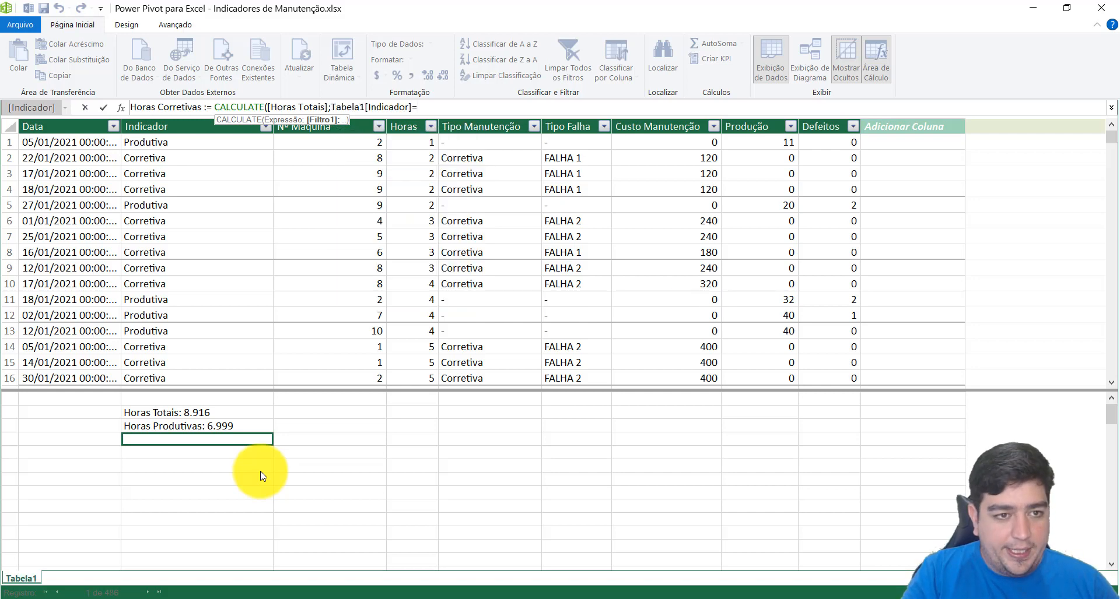
text(=)
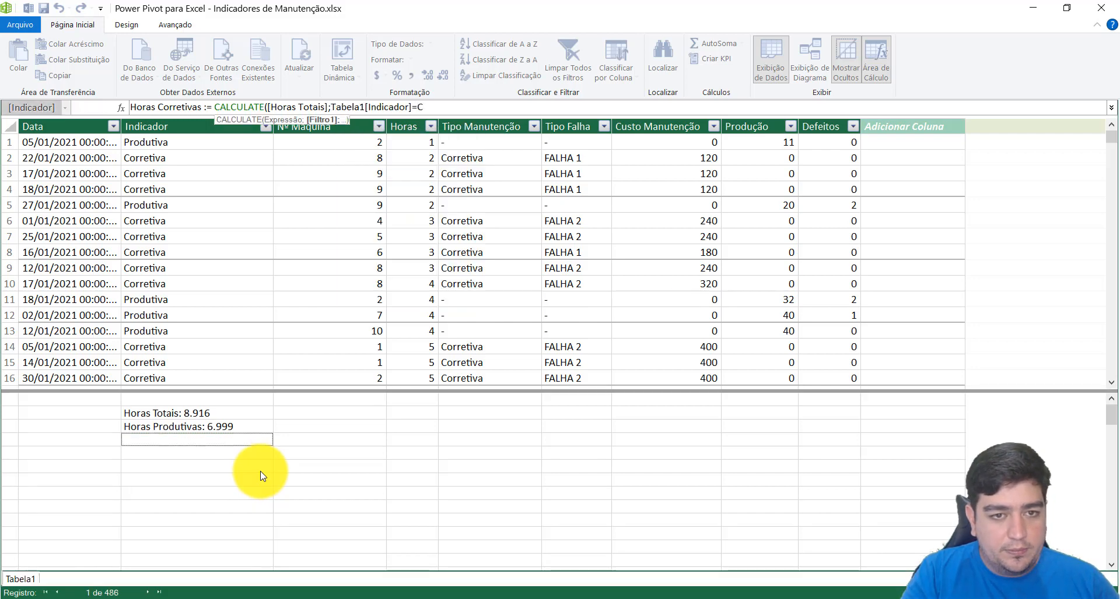
text(C)
key(BackSpace)
text("Co)
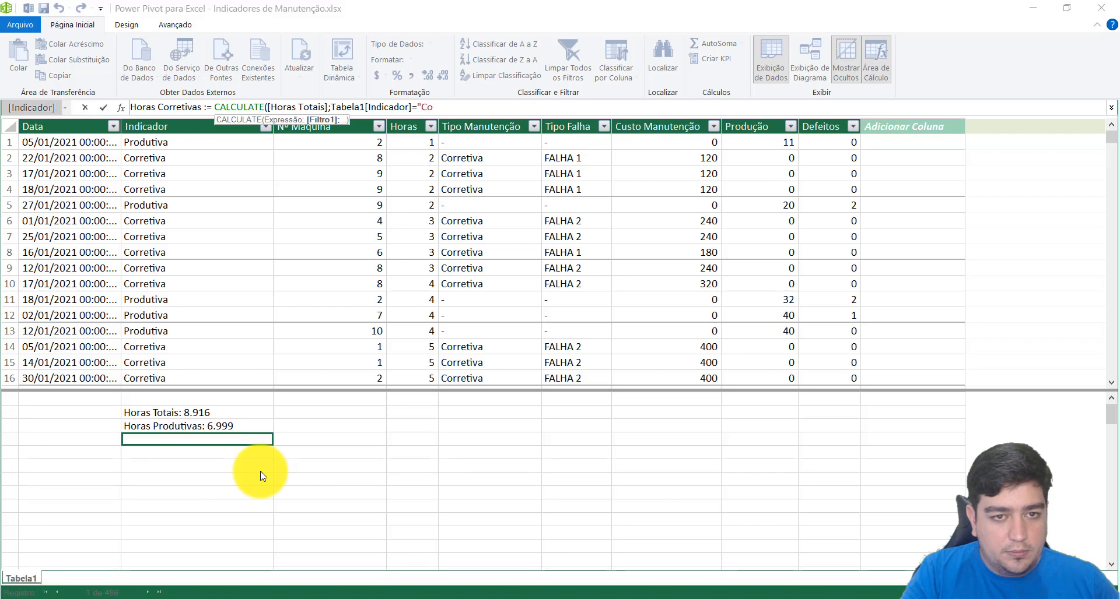
text(rretiva")
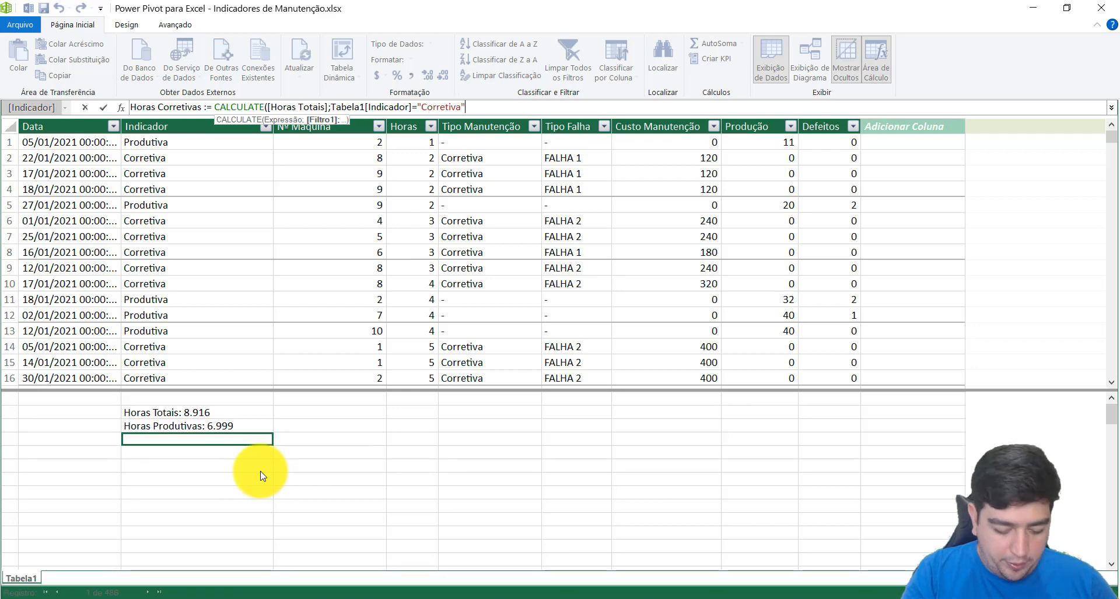
text())
key(Return)
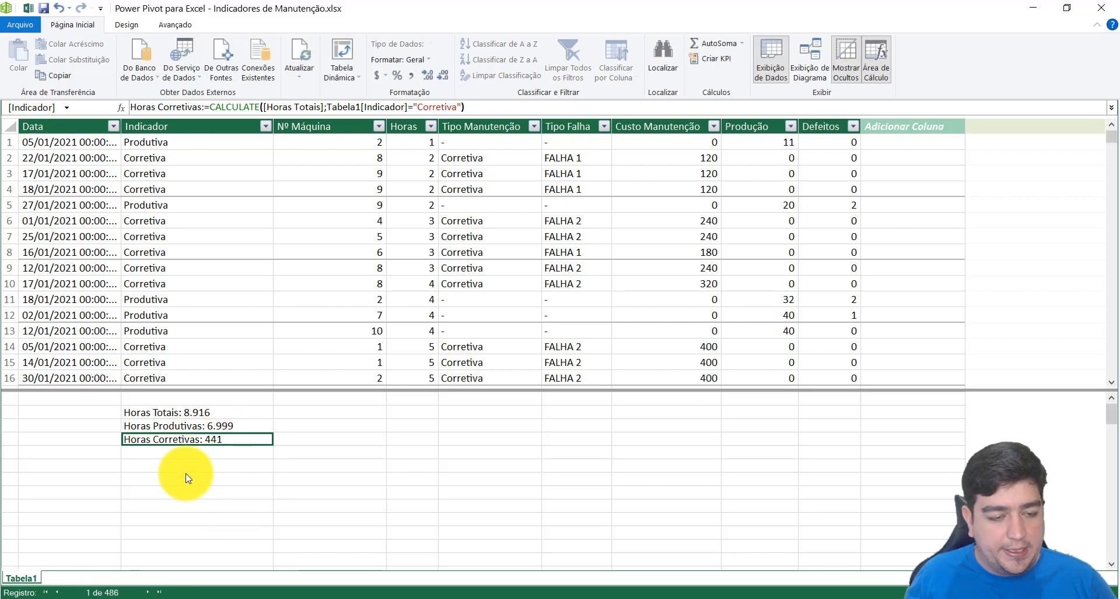
click(176, 455)
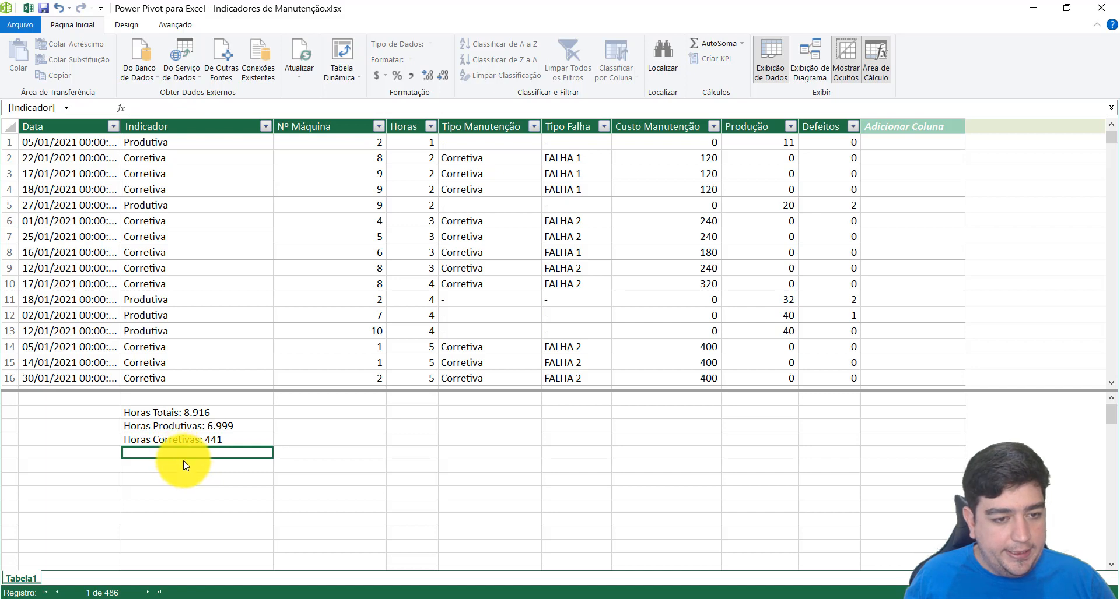
click(184, 464)
text(MT)
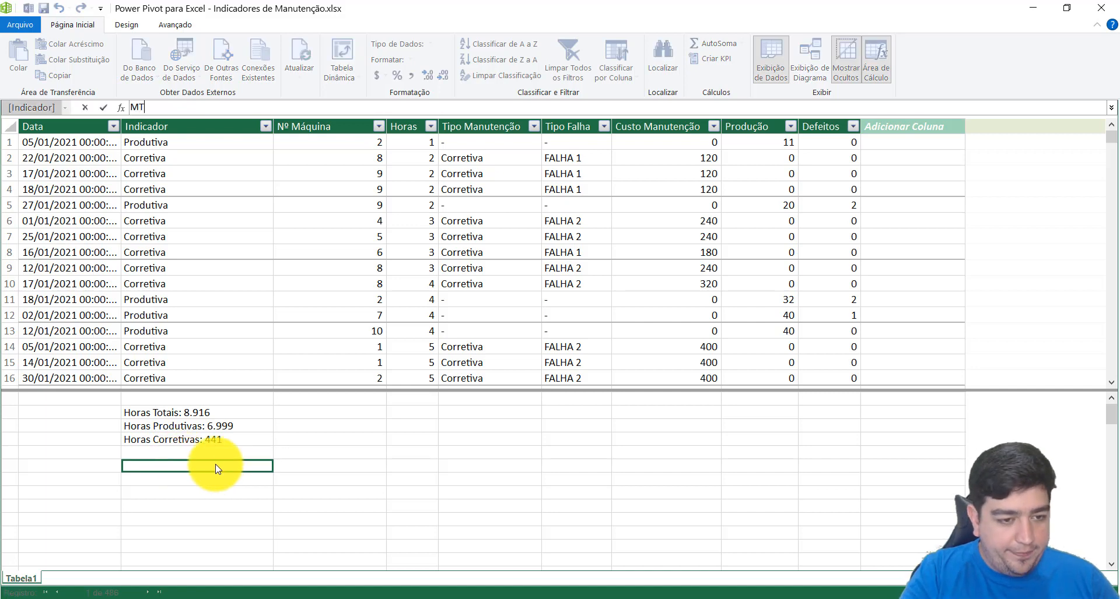
text(BF :=)
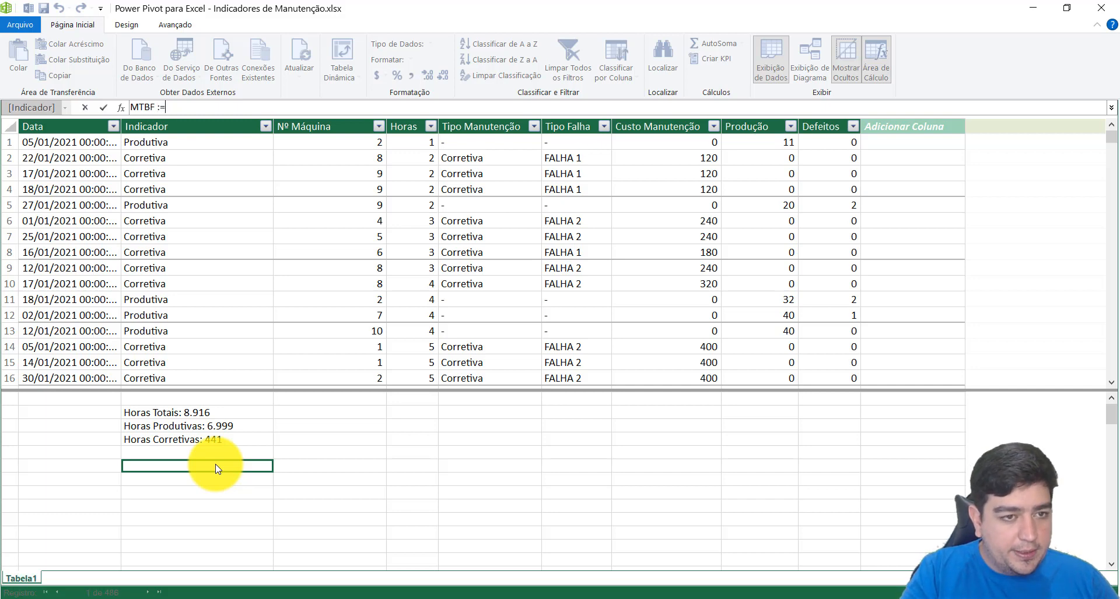
key(Escape)
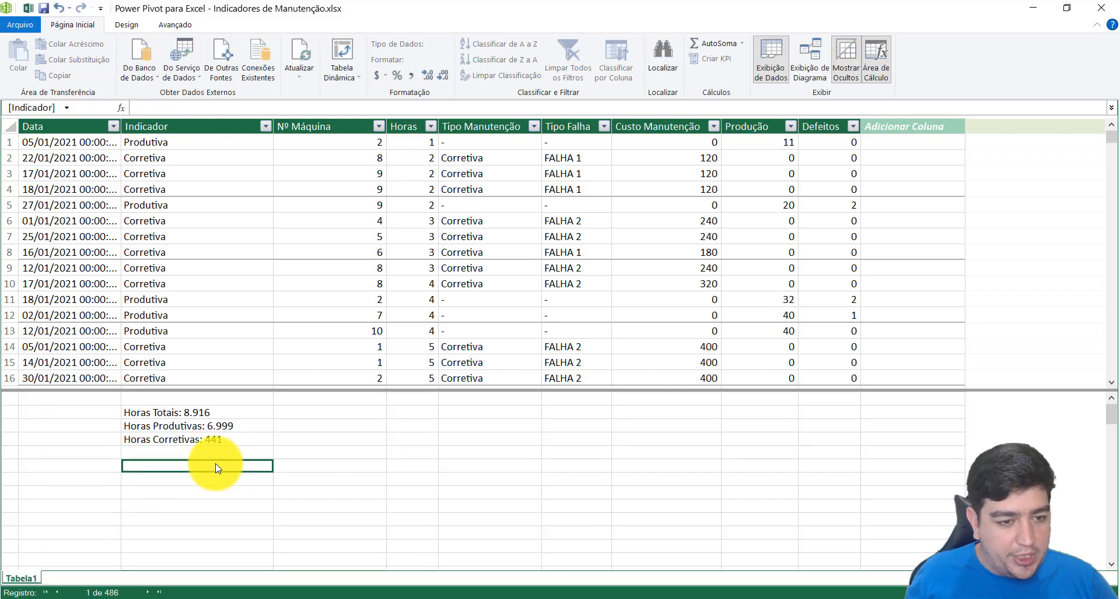
Start the measure Qtd Falhas directly below Horas Corretivas, with CALCULATE taking COUNTROWS(Tabela1) as its expression.
click(154, 455)
text(Qtd F)
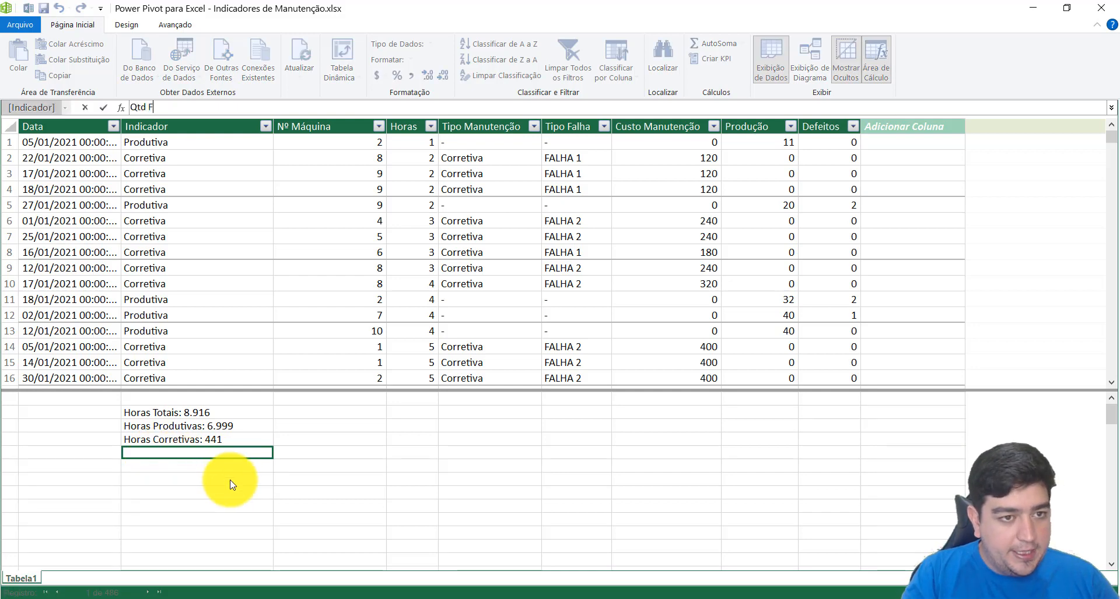
text(alha)
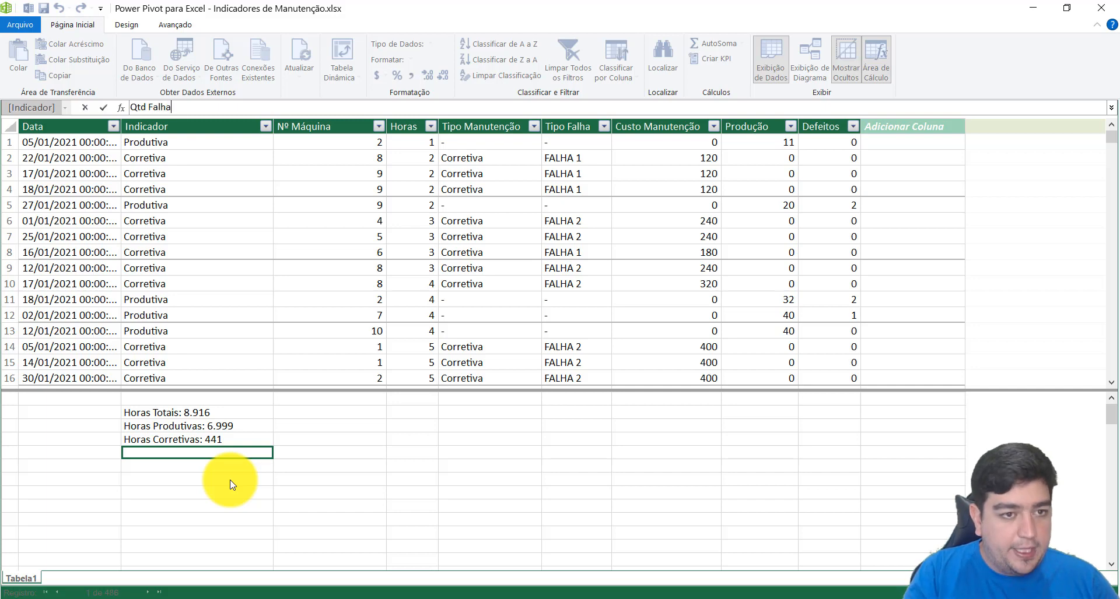
text(lahas)
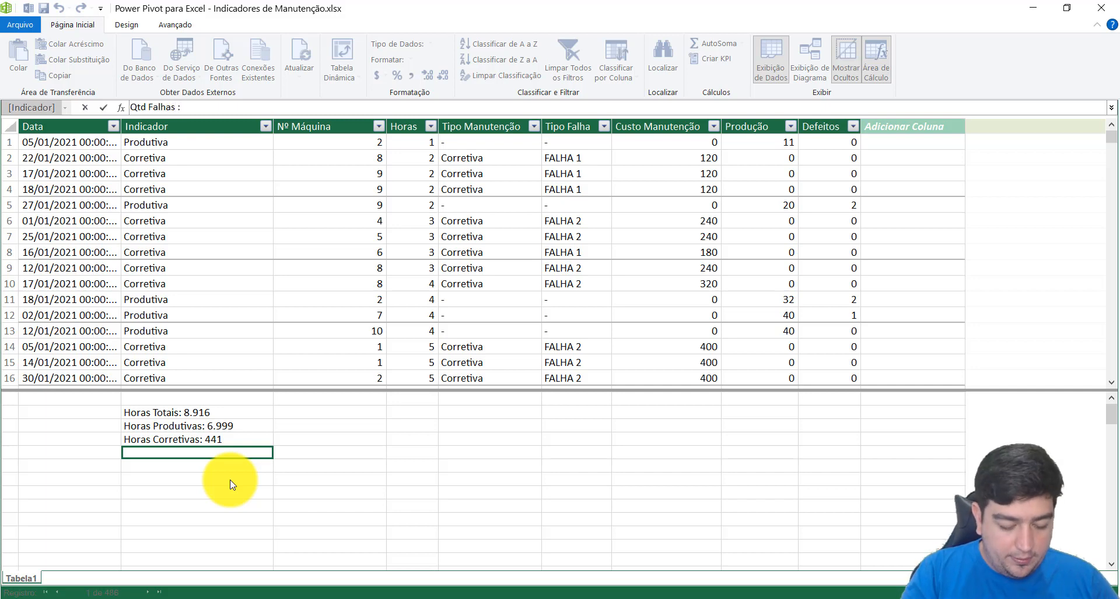
text( :=)
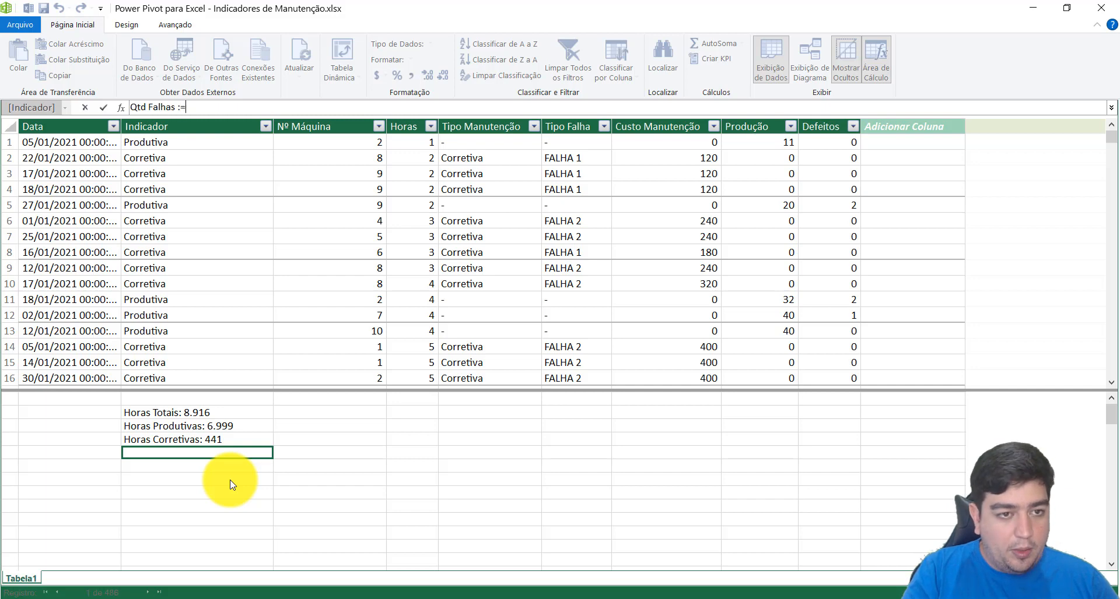
text(CALCULATE()
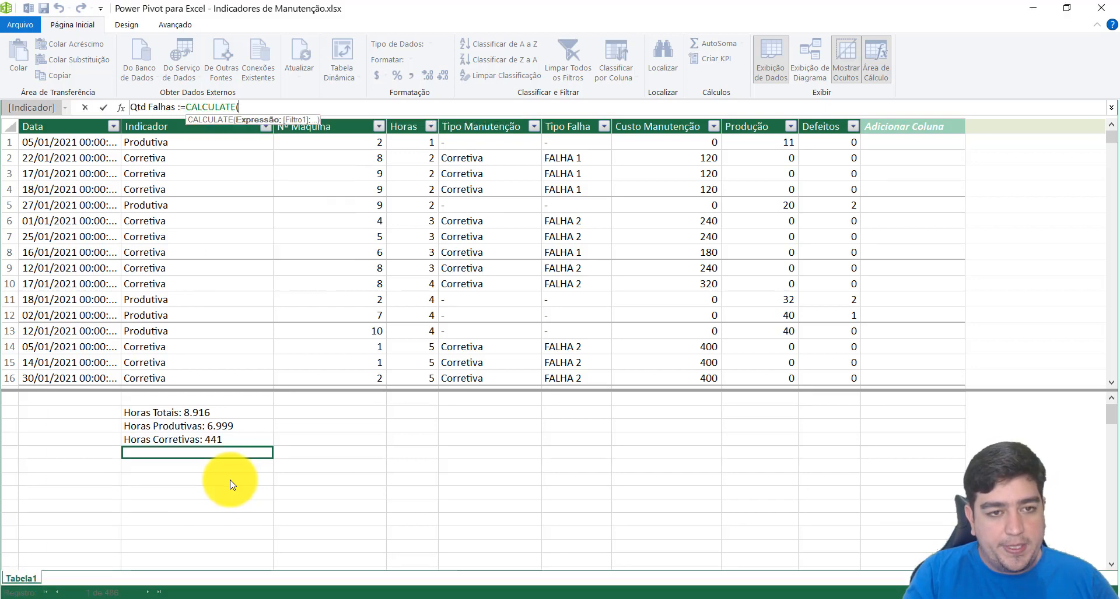
text(c)
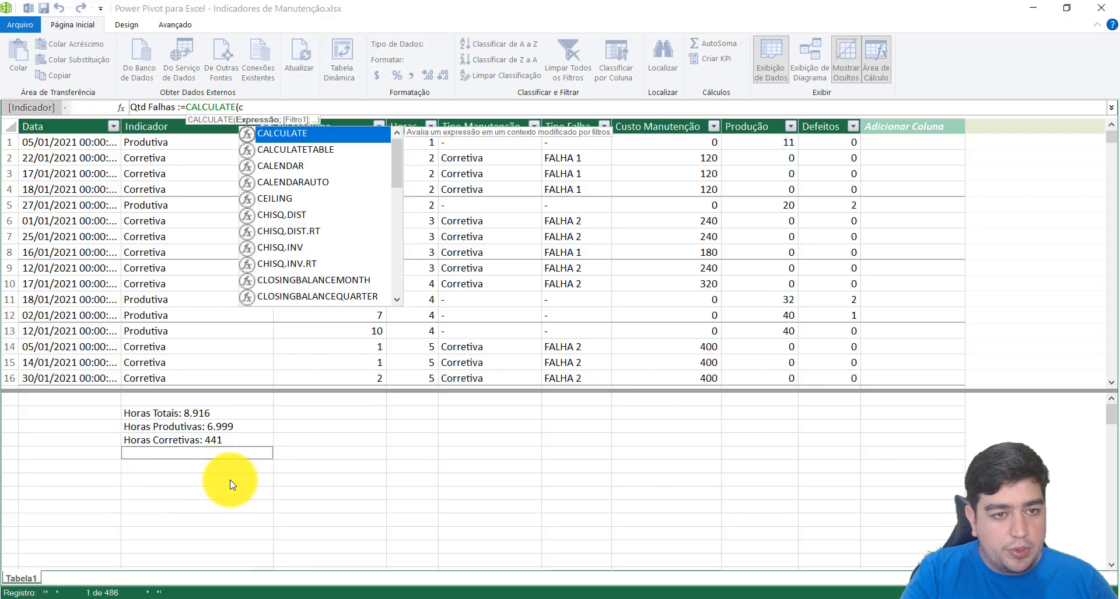
text(oun)
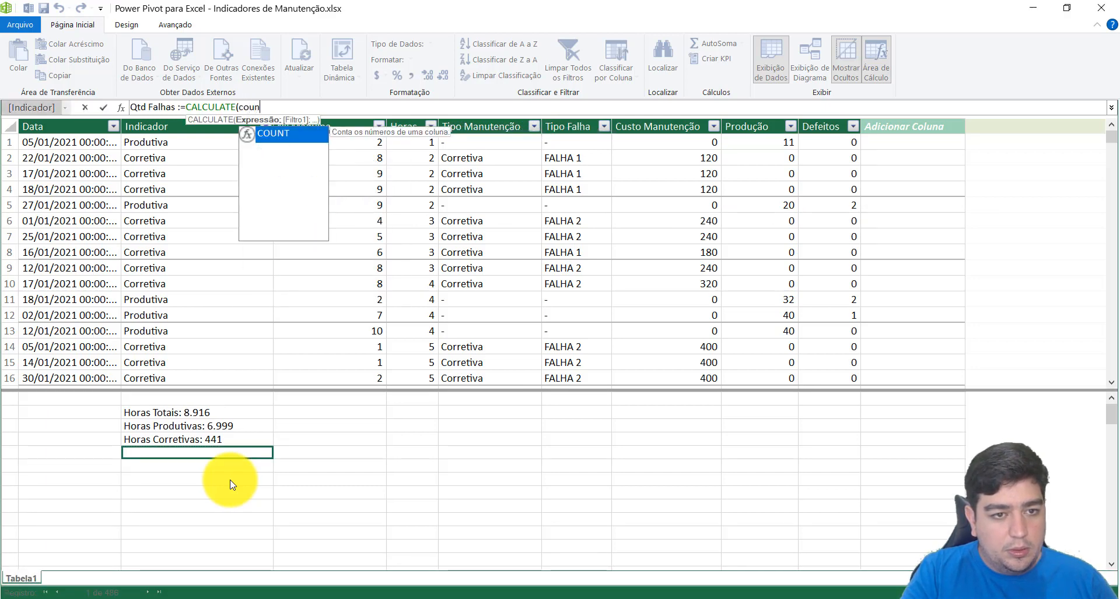
key(Down)
key(Down)
key(Down)
key(Down)
key(Tab)
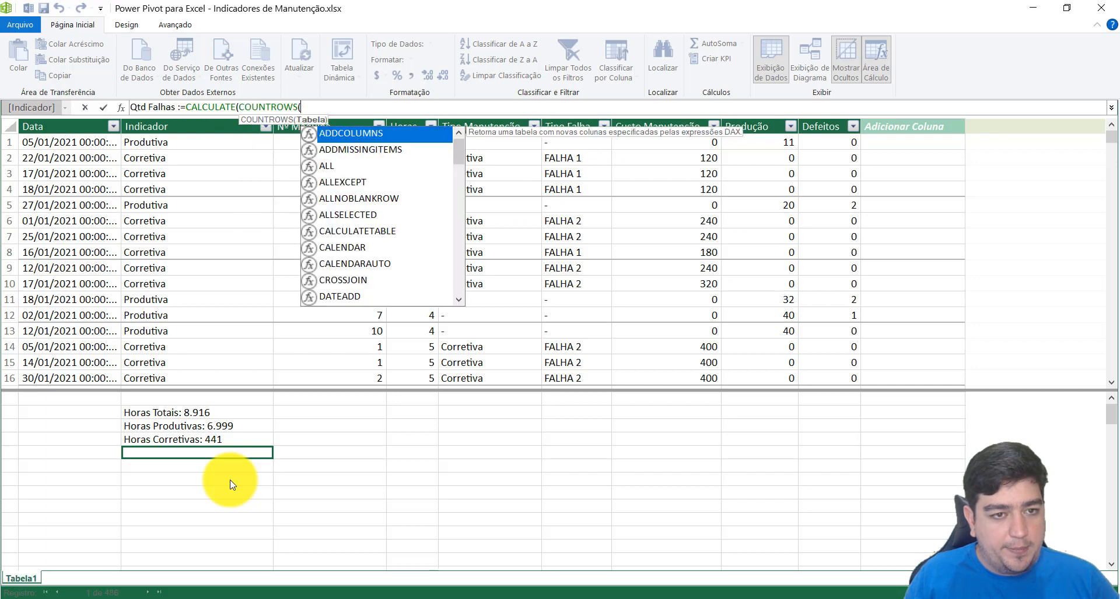
text(t)
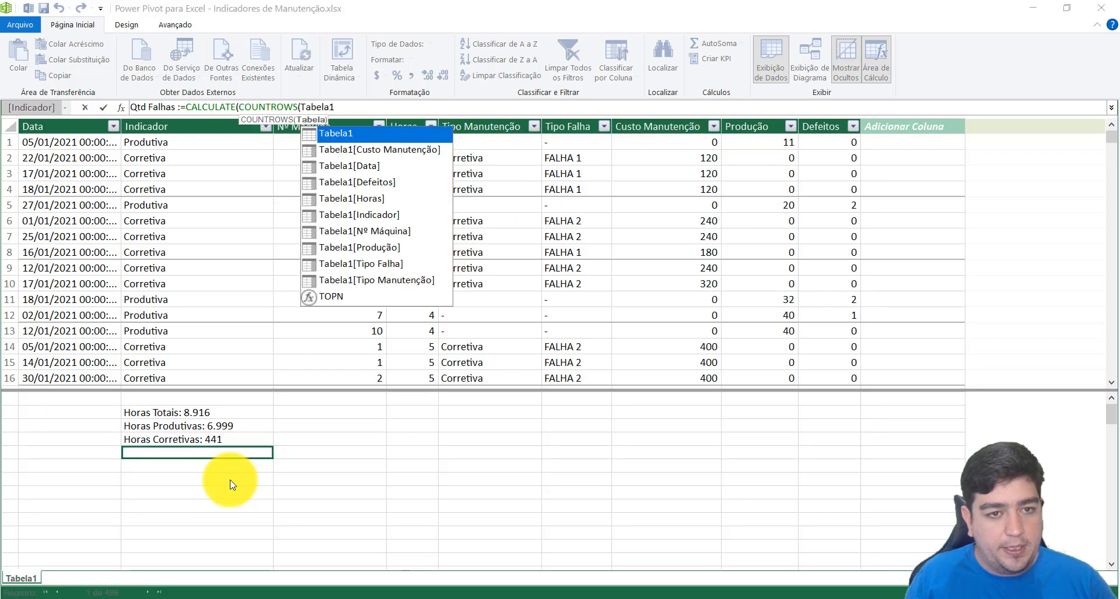
key(Tab)
text())
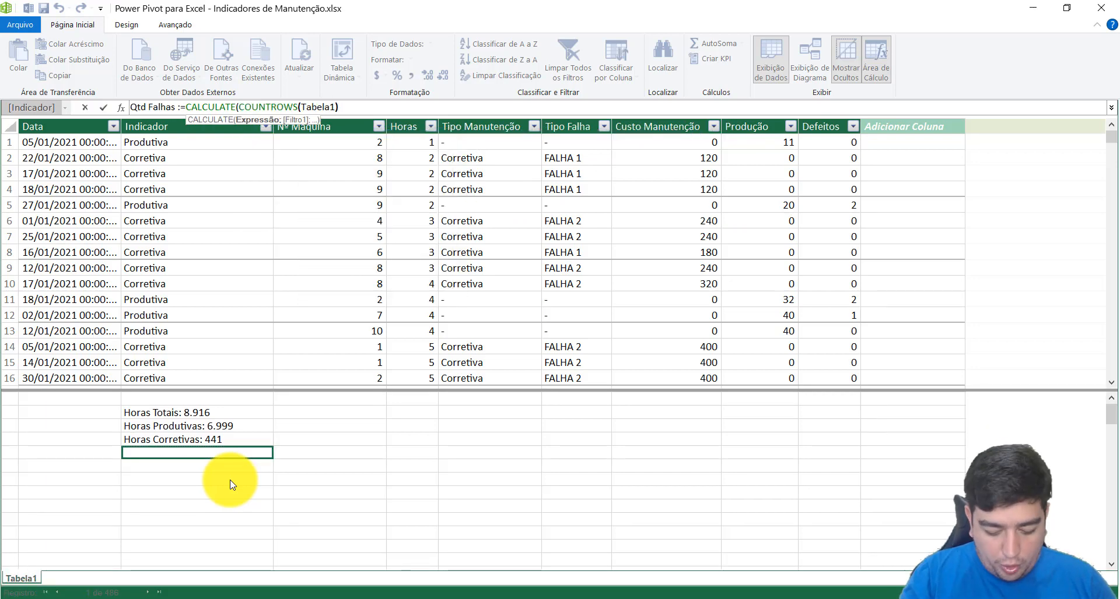
Complete the Qtd Falhas measure with the filter Tabela1[Indicador]="Corretiva" and commit it.
text(;)
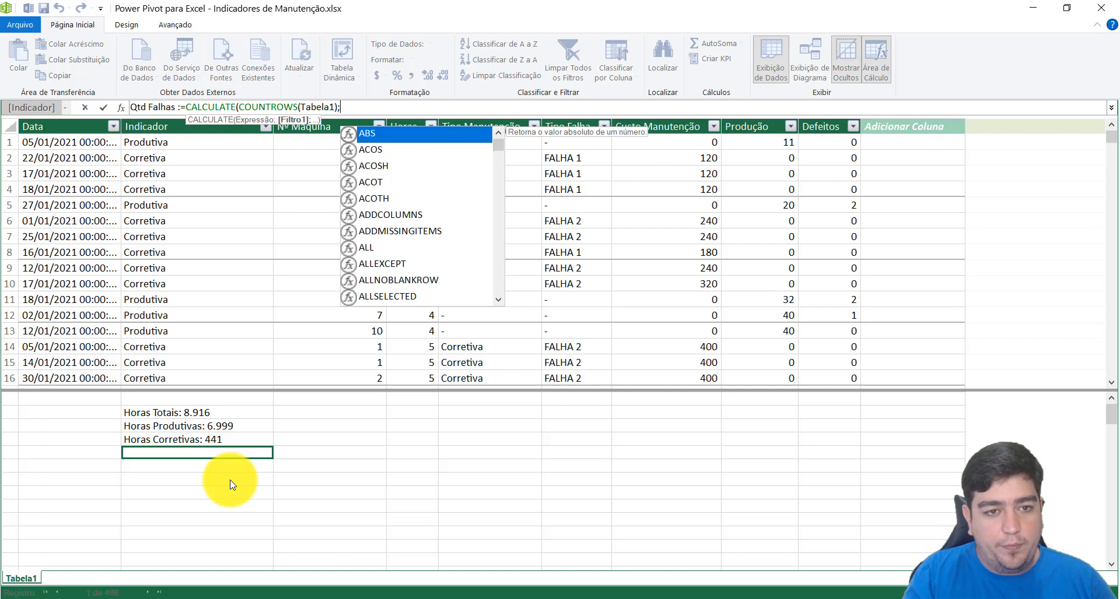
text(i)
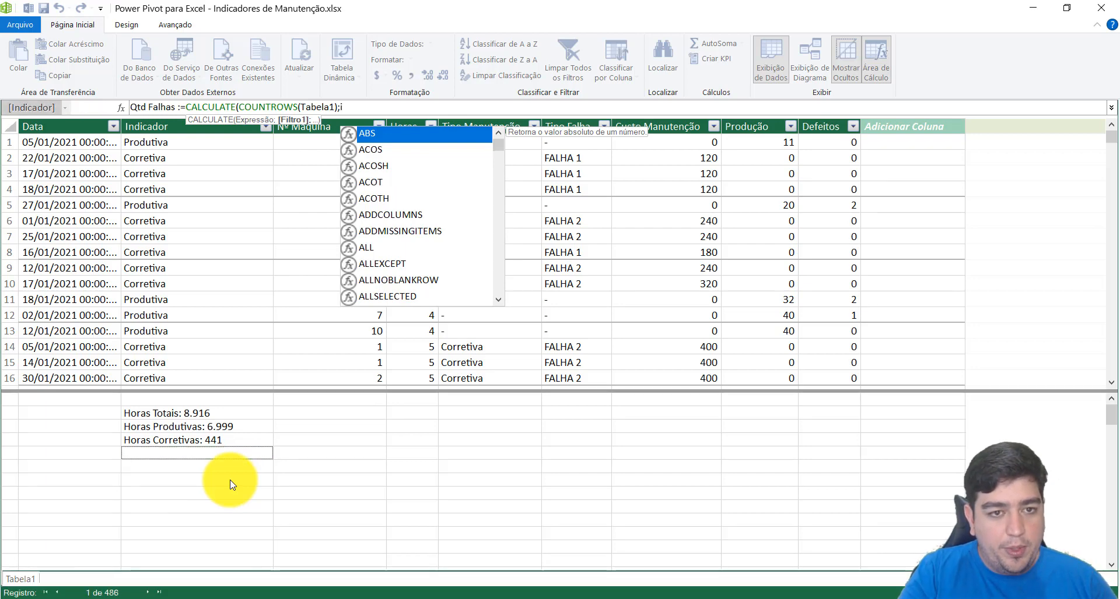
text(ndi)
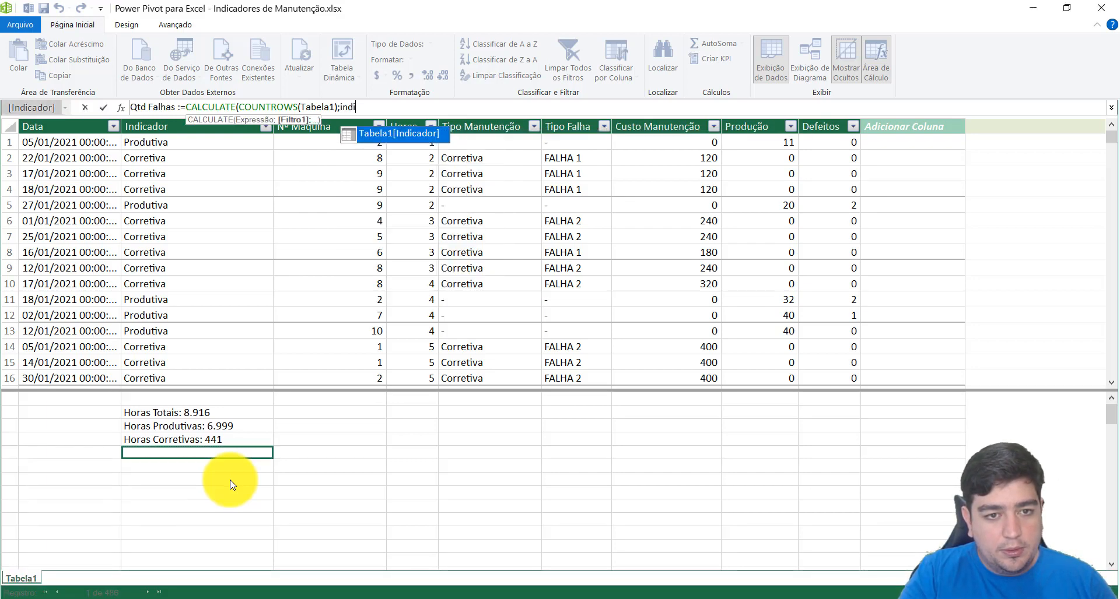
key(Tab)
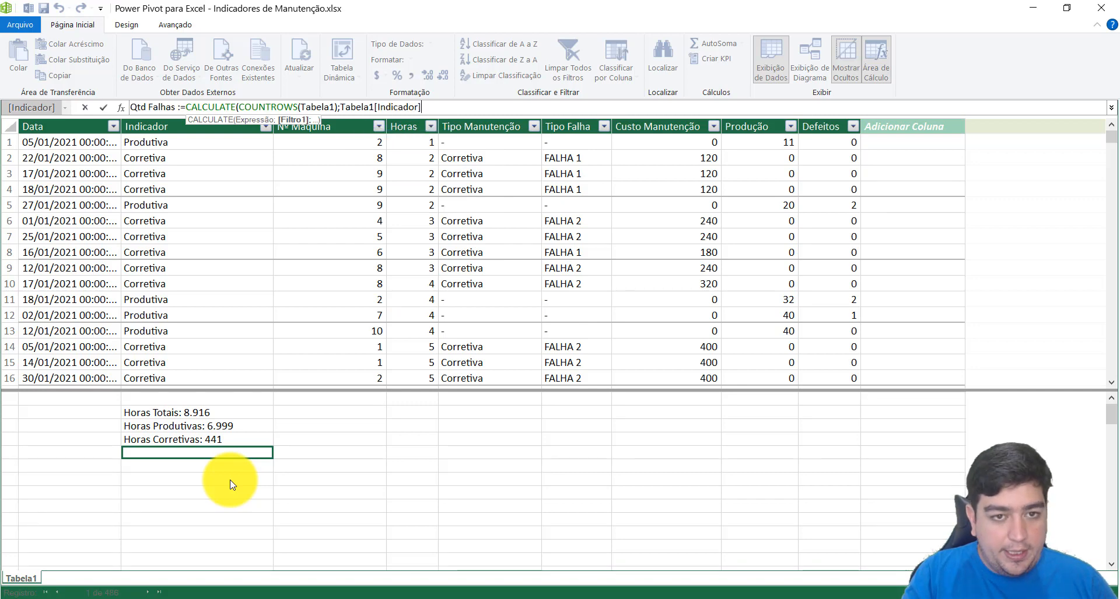
text(=)
text("Cp)
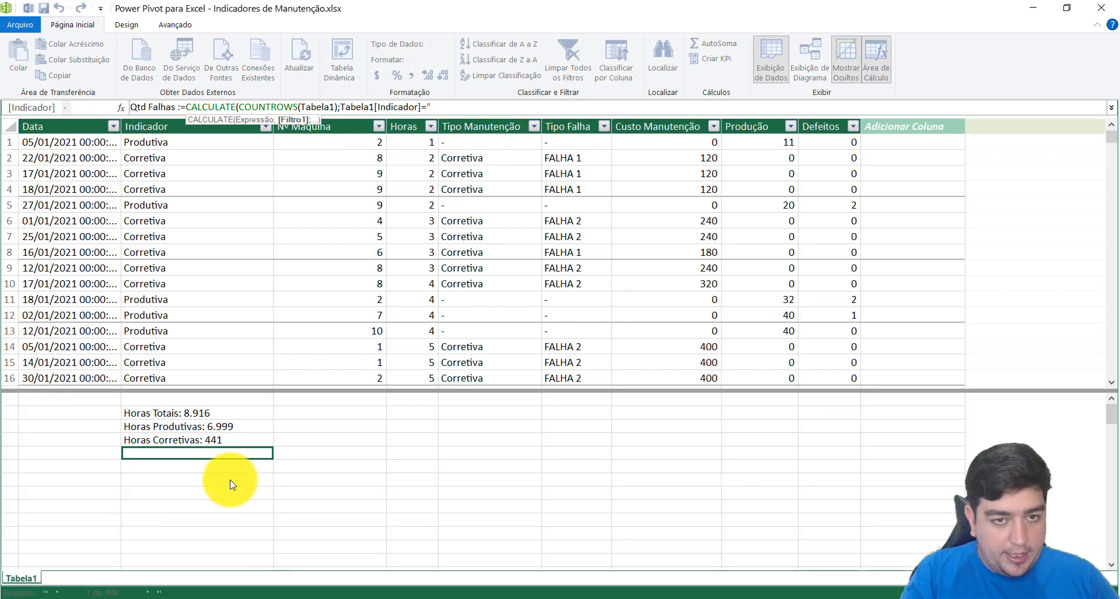
text(re)
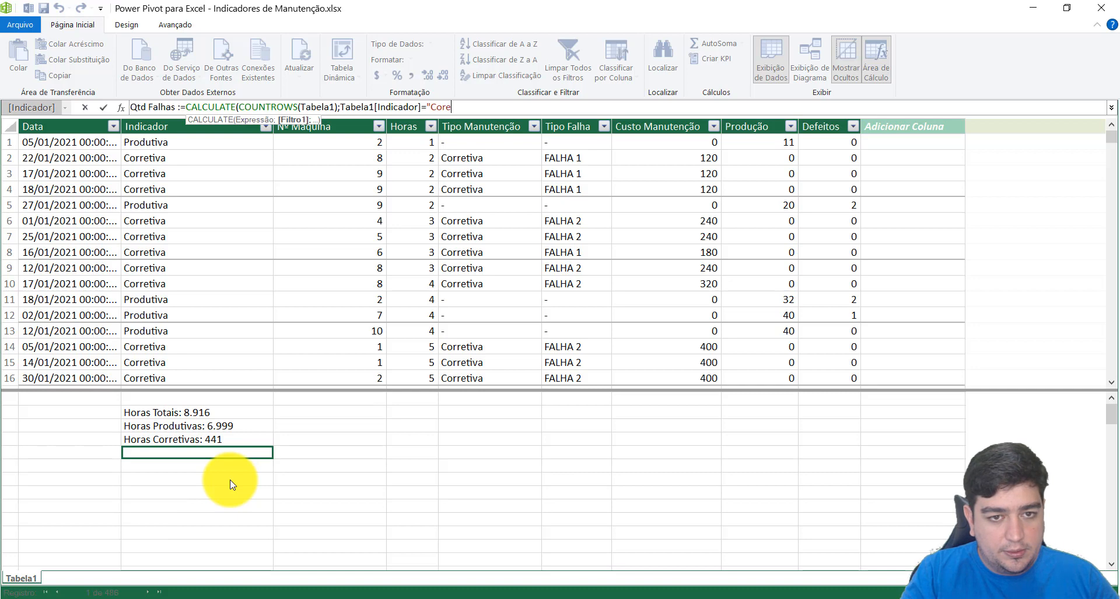
key(BackSpace)
text(retiva)
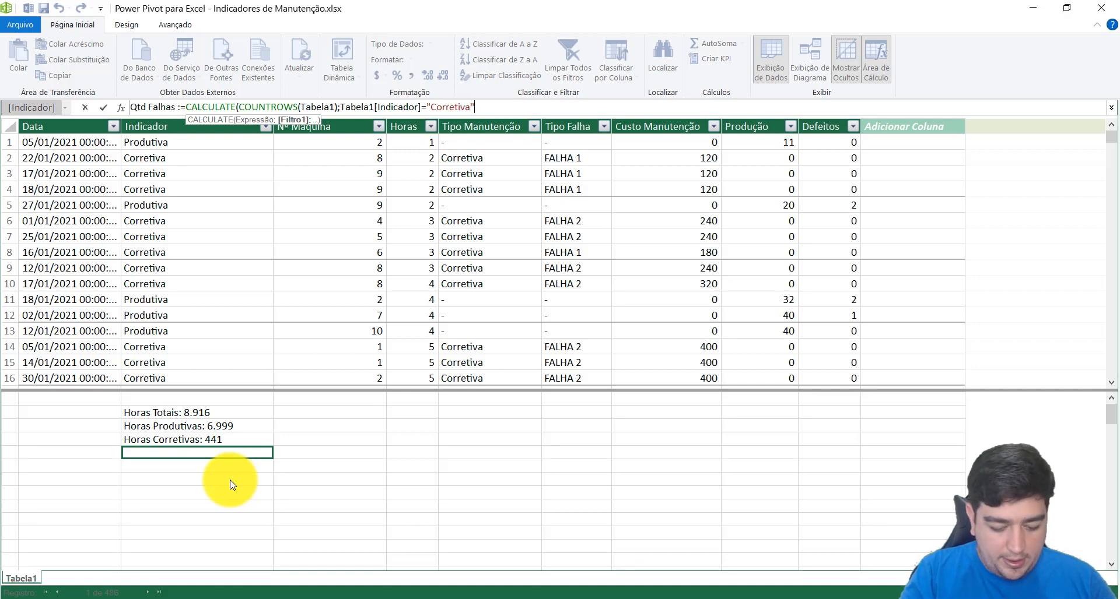
text(")))
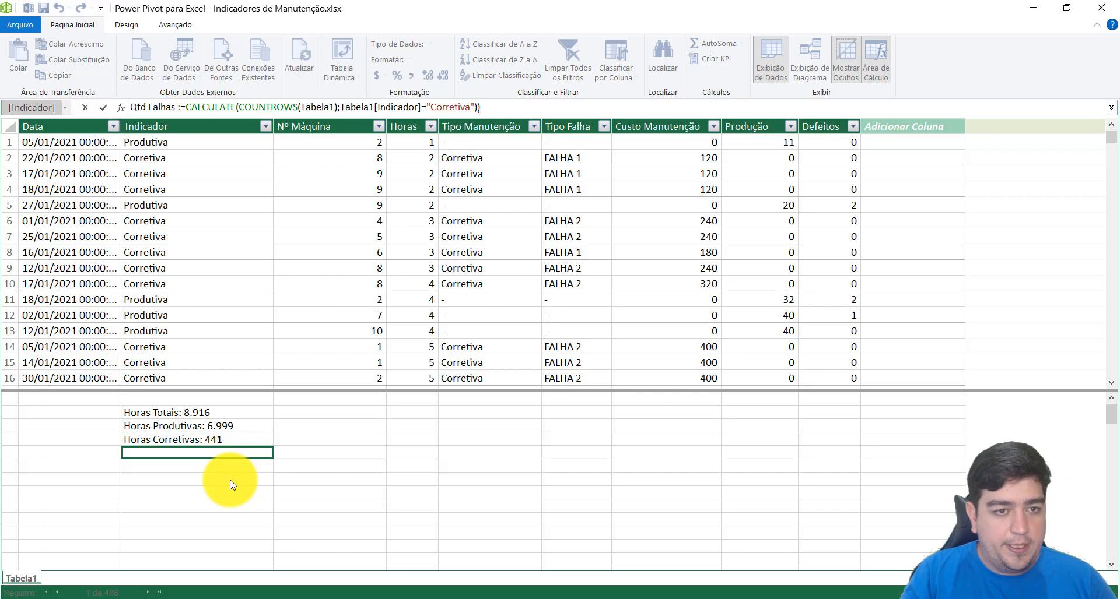
key(Return)
click(717, 336)
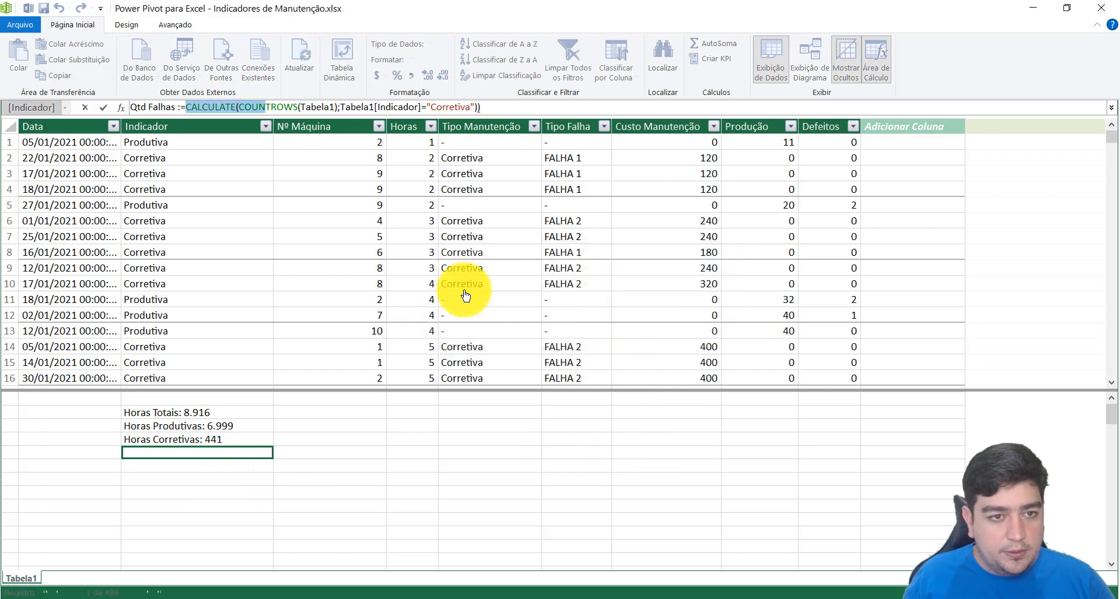
click(271, 107)
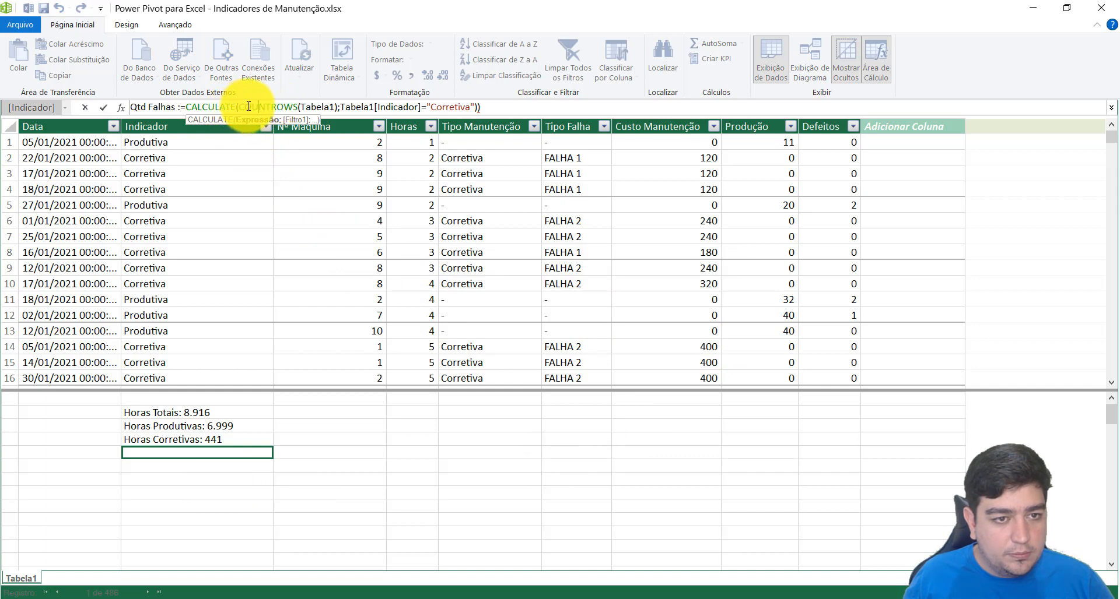
click(489, 107)
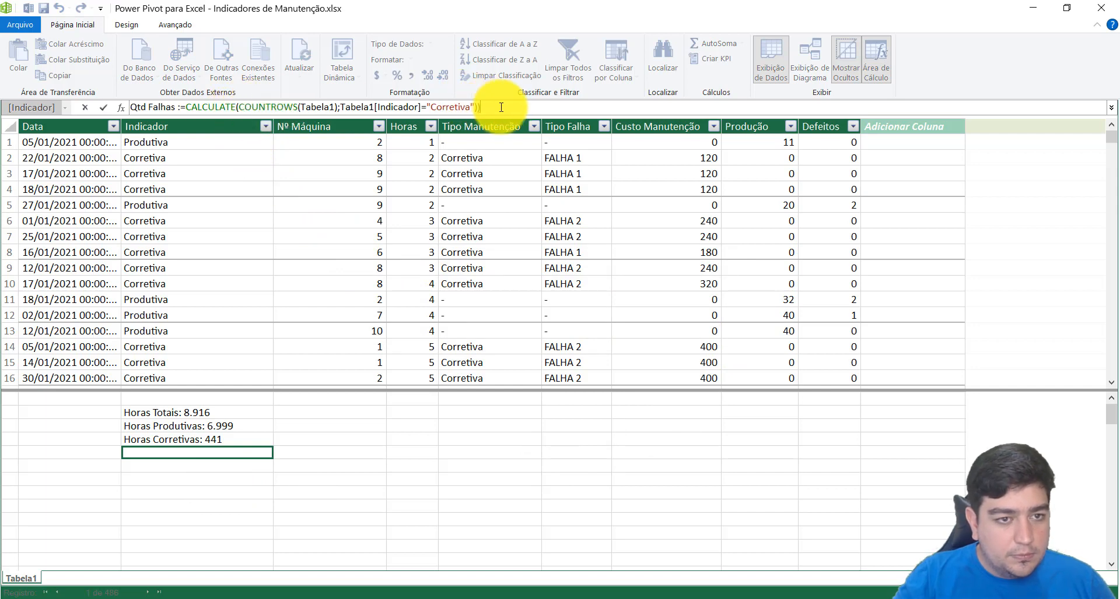
key(Return)
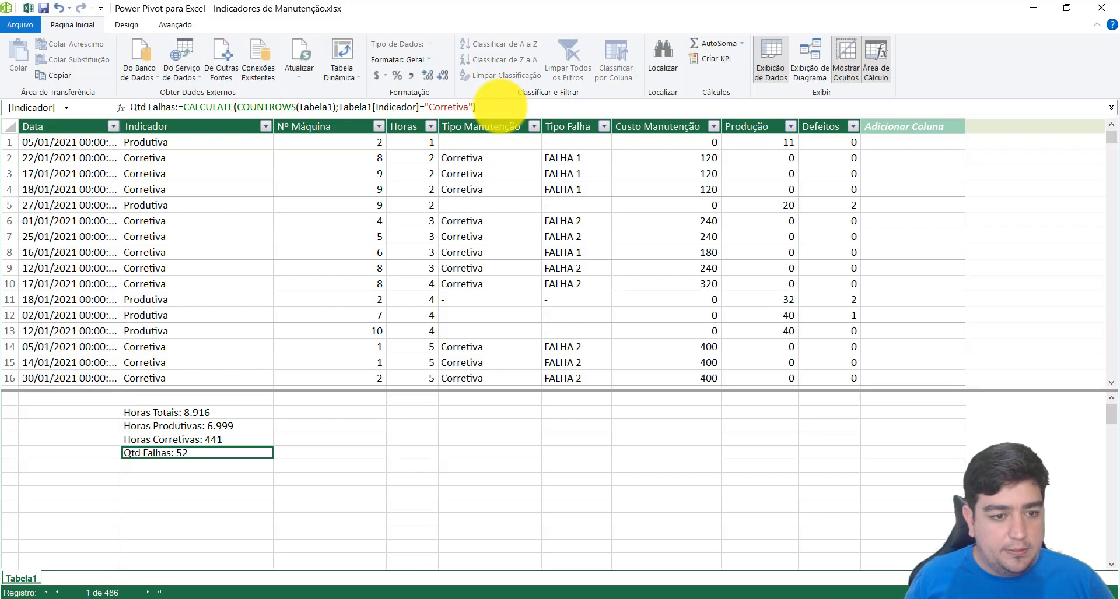
Create the measure MTBF:=[Horas Produtivas]/[Qtd Falhas] in the Indicador column, leaving one empty cell below Qtd Falhas.
click(175, 479)
text(MTB)
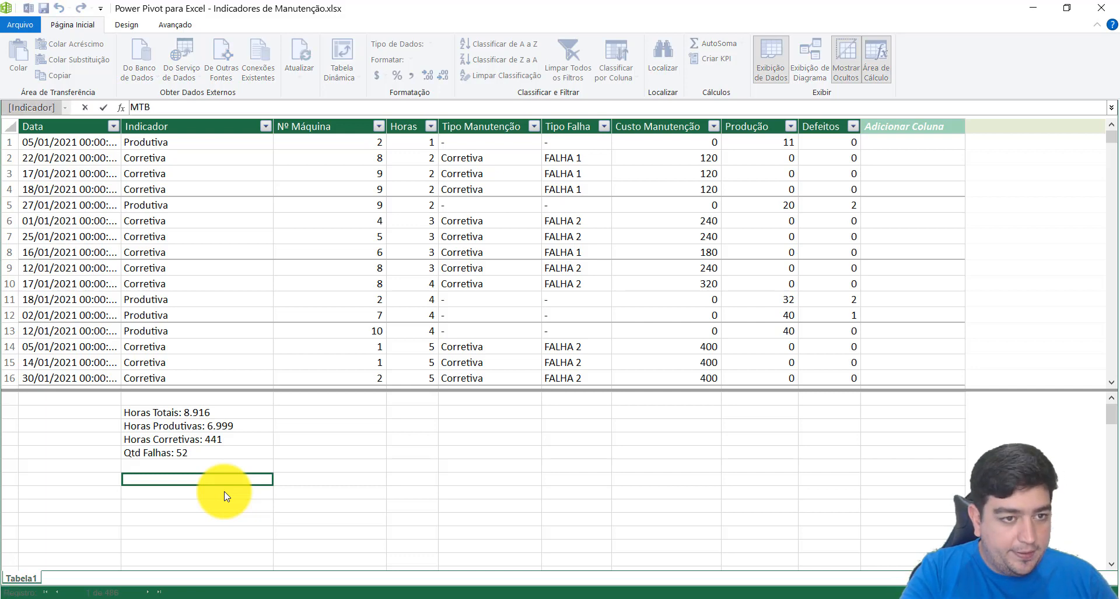
text(F :=)
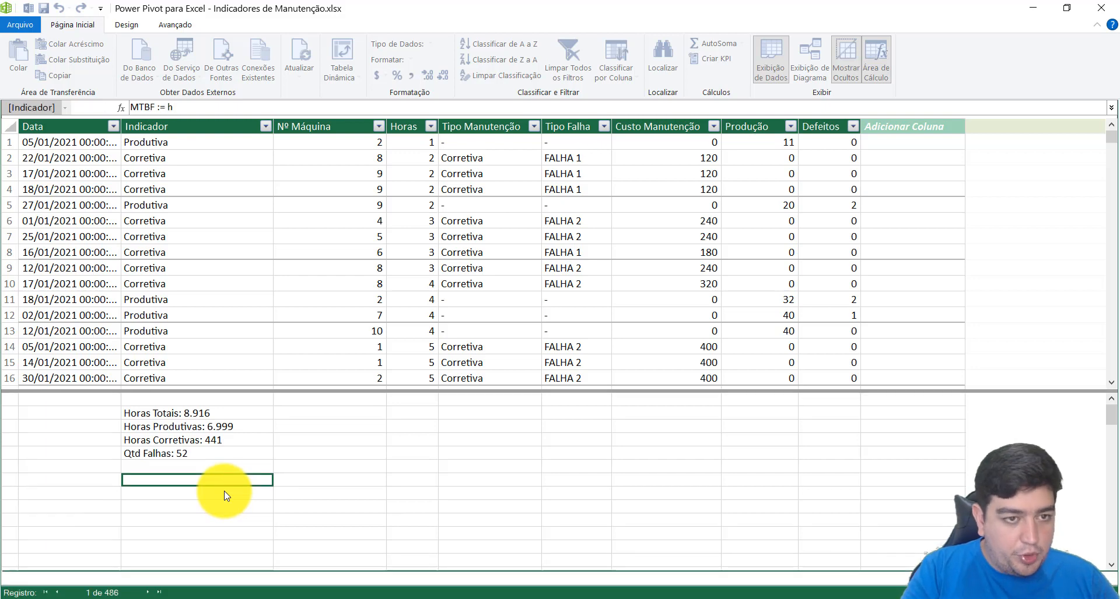
text(h)
key(Down)
key(Down)
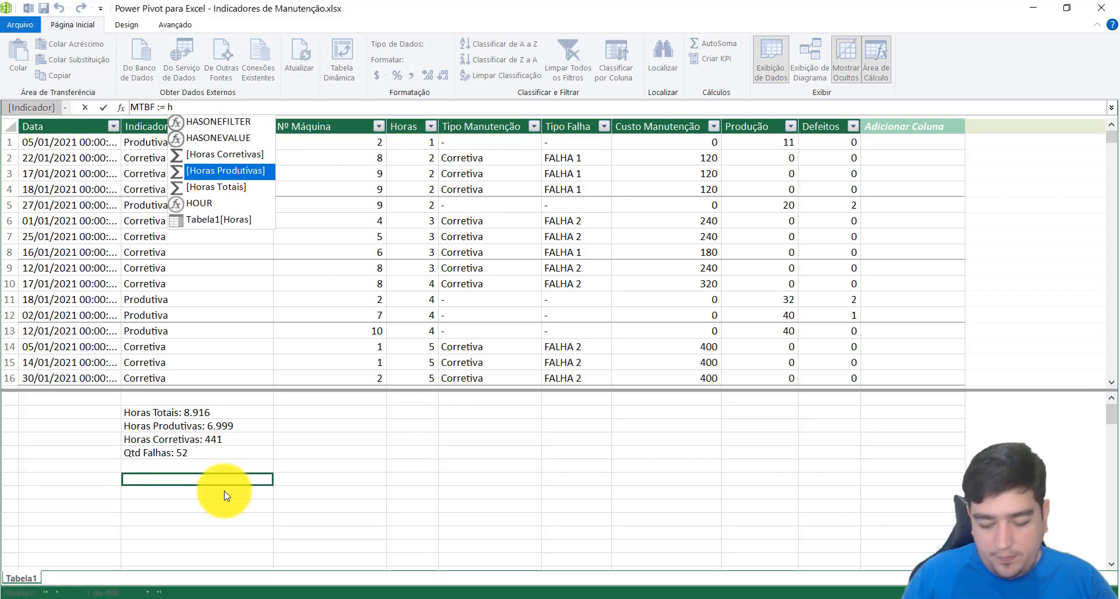
key(Tab)
text(/)
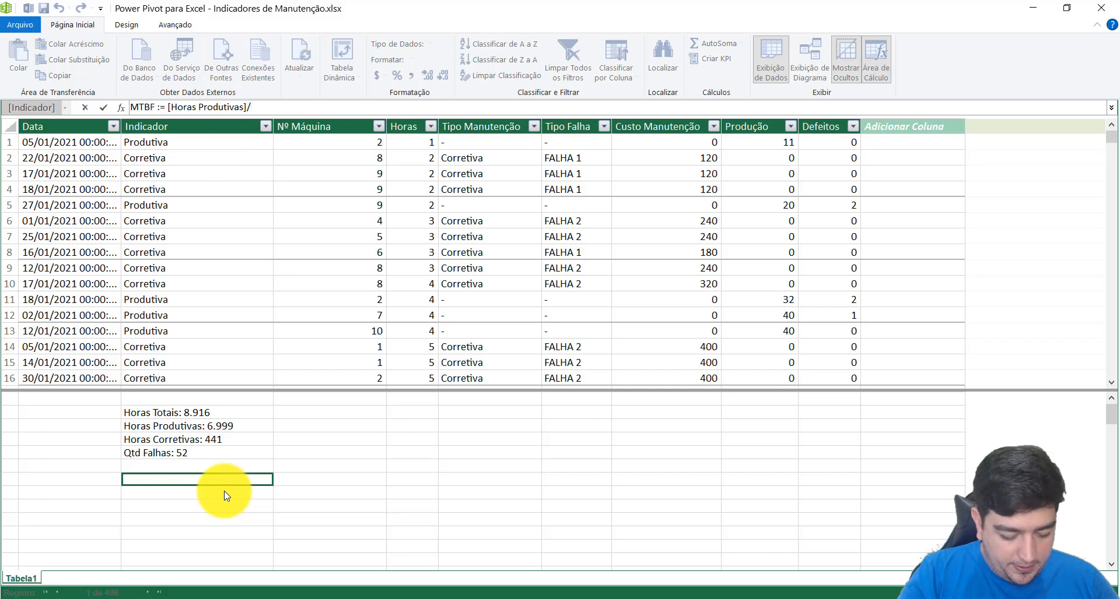
text(qtd)
key(Down)
key(Tab)
key(Return)
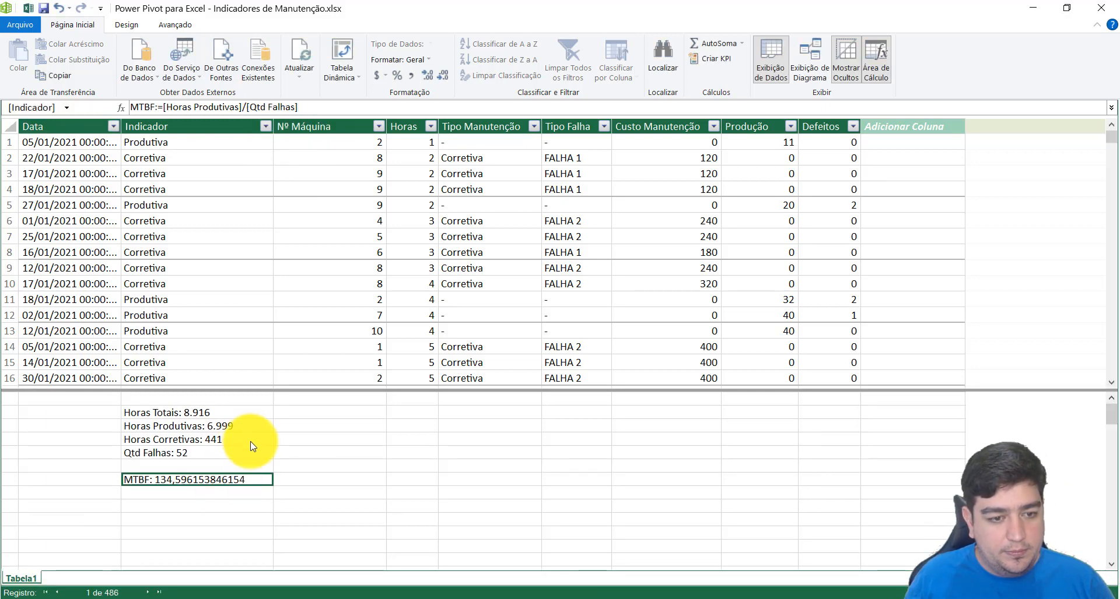
Create the measure MTTR:=[Horas Corretivas]/[Qtd Falhas] directly below MTBF and format it with a thousands separator.
text(MTTR:=hor)
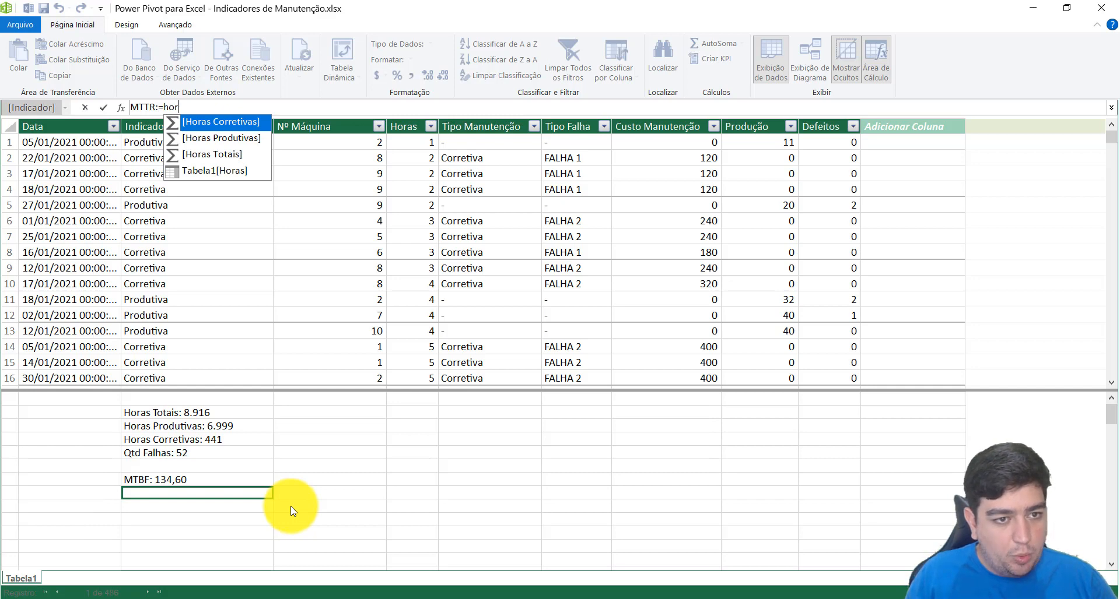
key(Tab)
text(/)
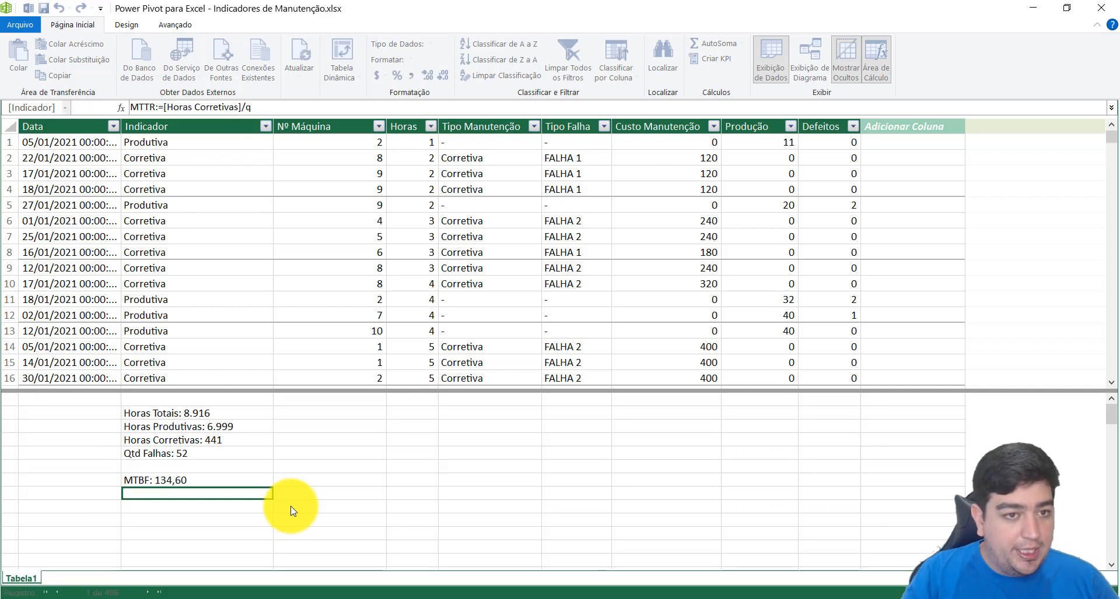
text(qtd)
key(Tab)
key(Return)
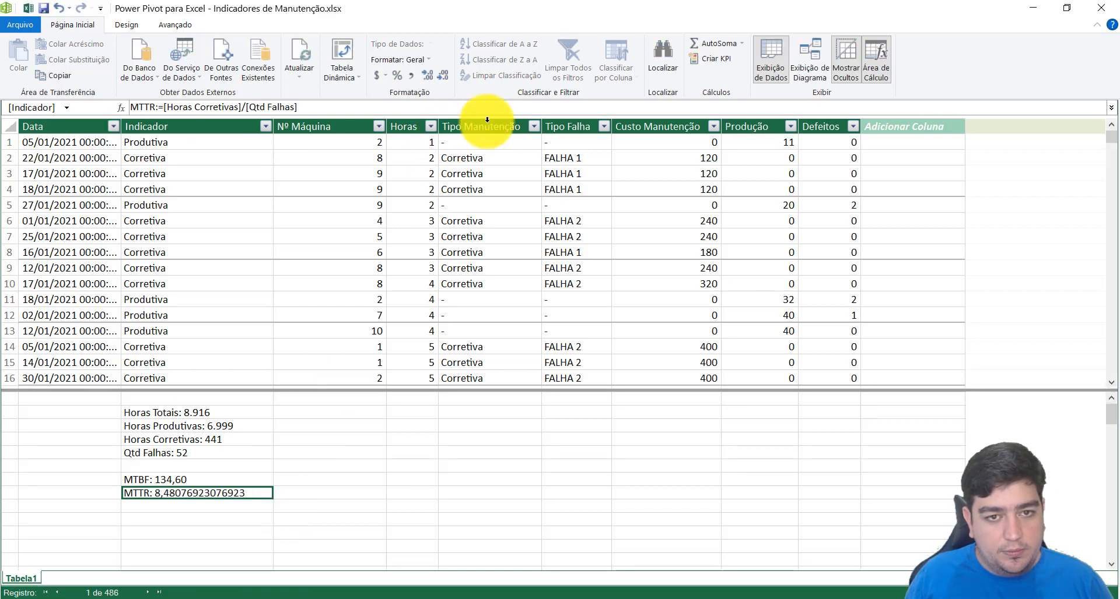
click(411, 75)
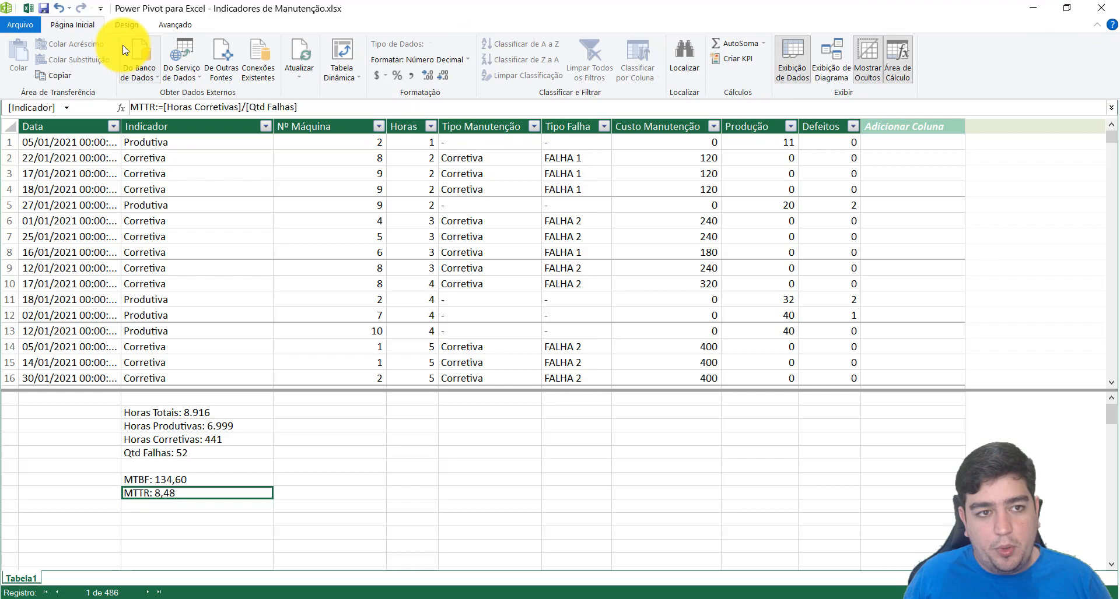
Return to the Excel workbook and insert a PivotTable based on its data model at cell J2 of the RESUMO sheet.
click(1101, 7)
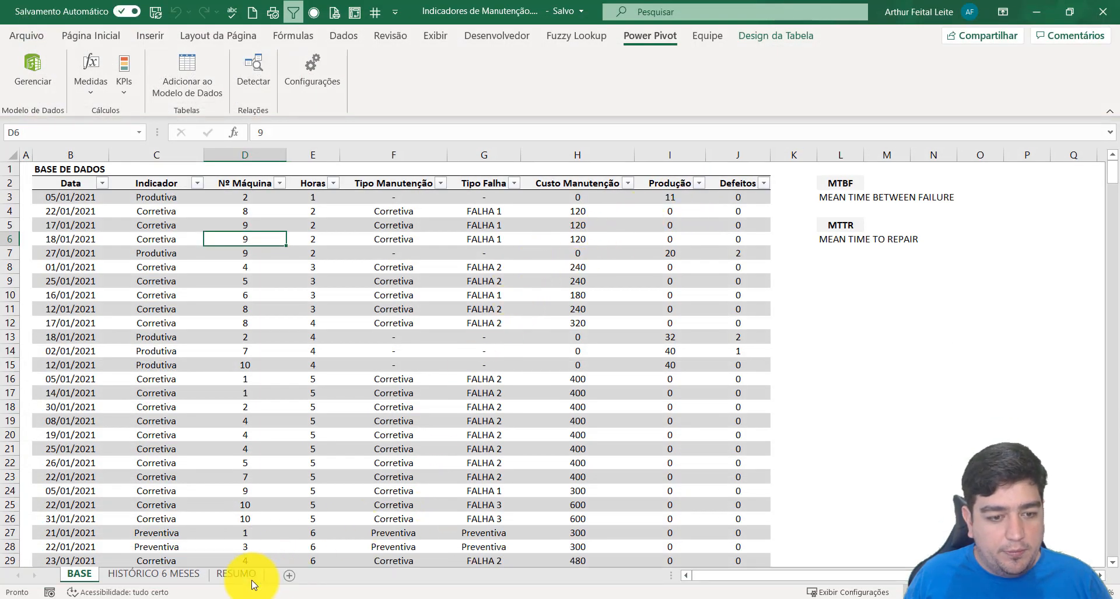
click(237, 576)
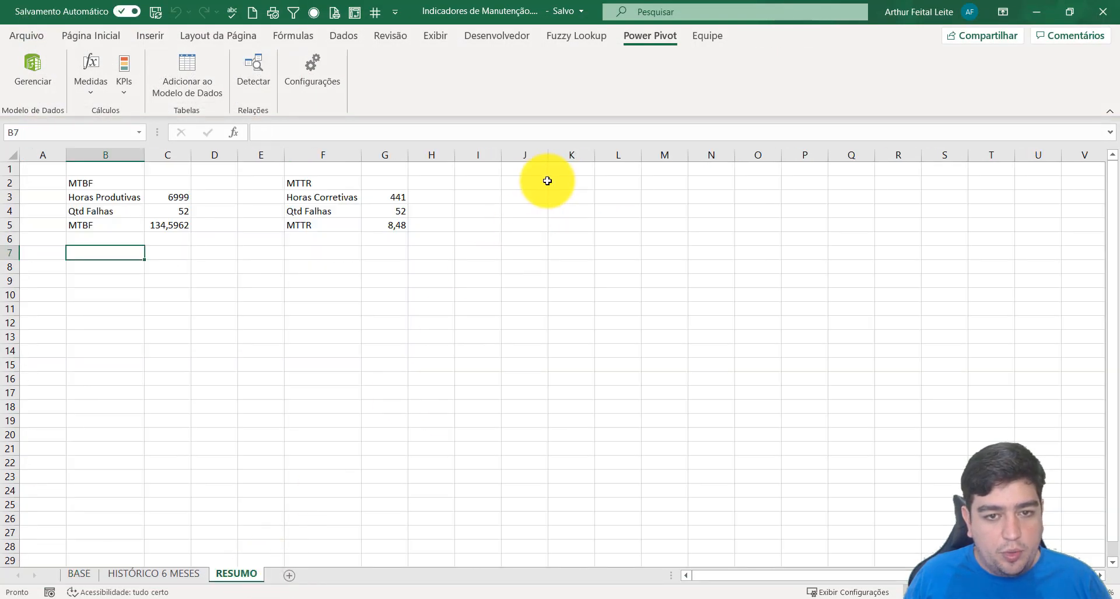
click(547, 181)
click(149, 36)
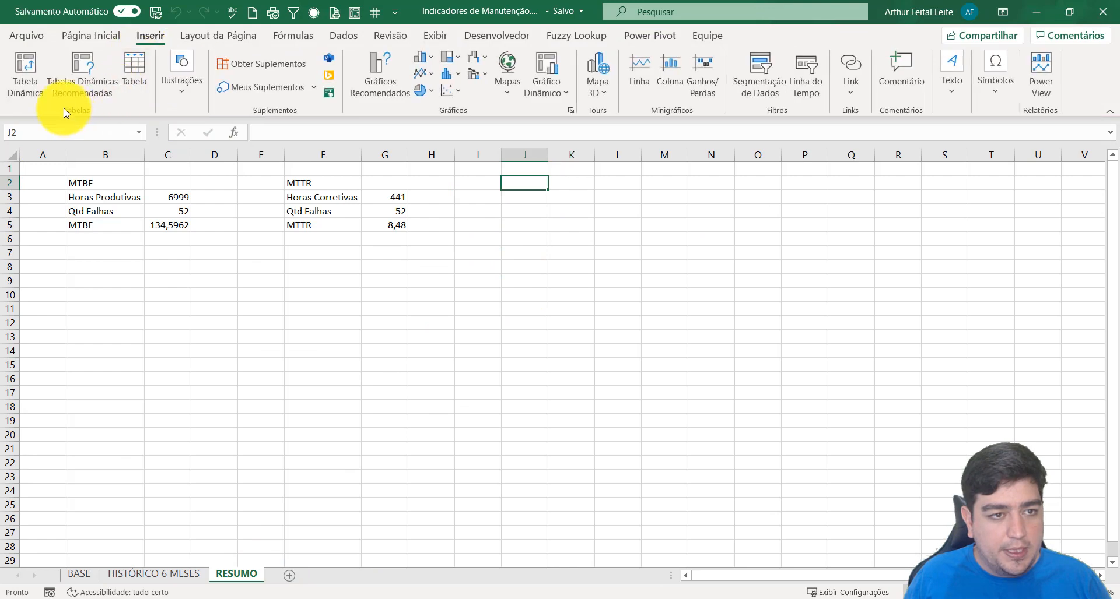
click(25, 73)
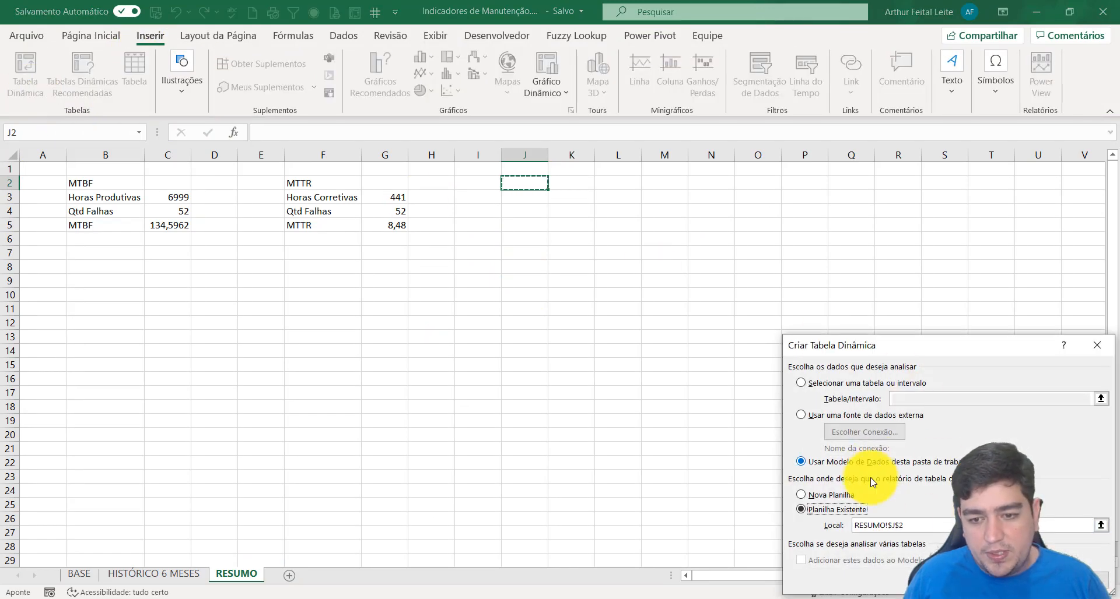
click(1000, 581)
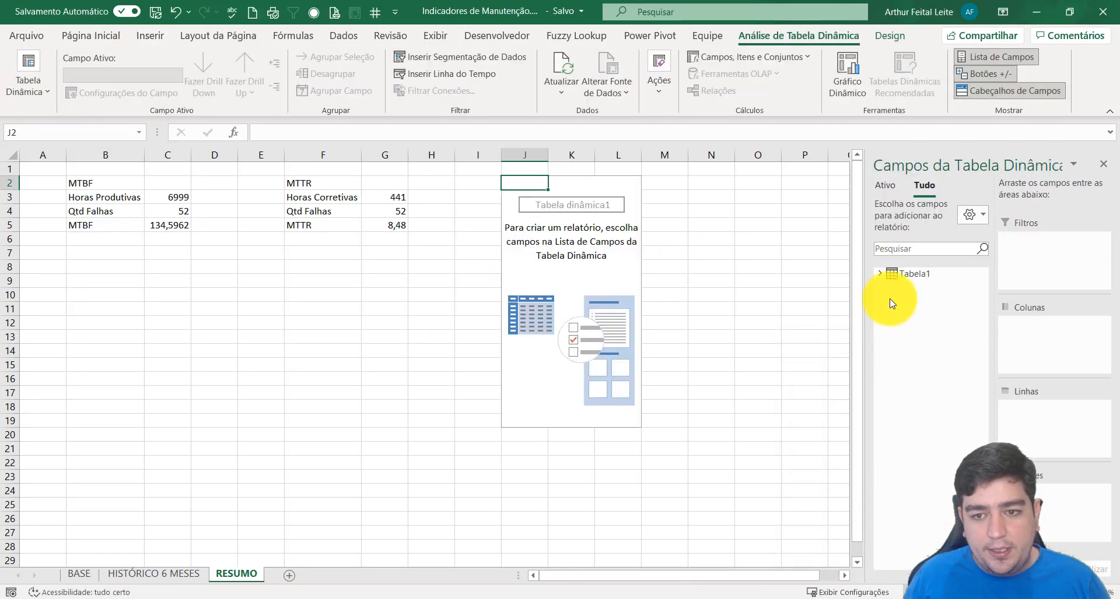
Lay out the PivotTable with Nº Máquina from Tabela1 as rows and the MTBF and MTTR measures as values.
click(880, 273)
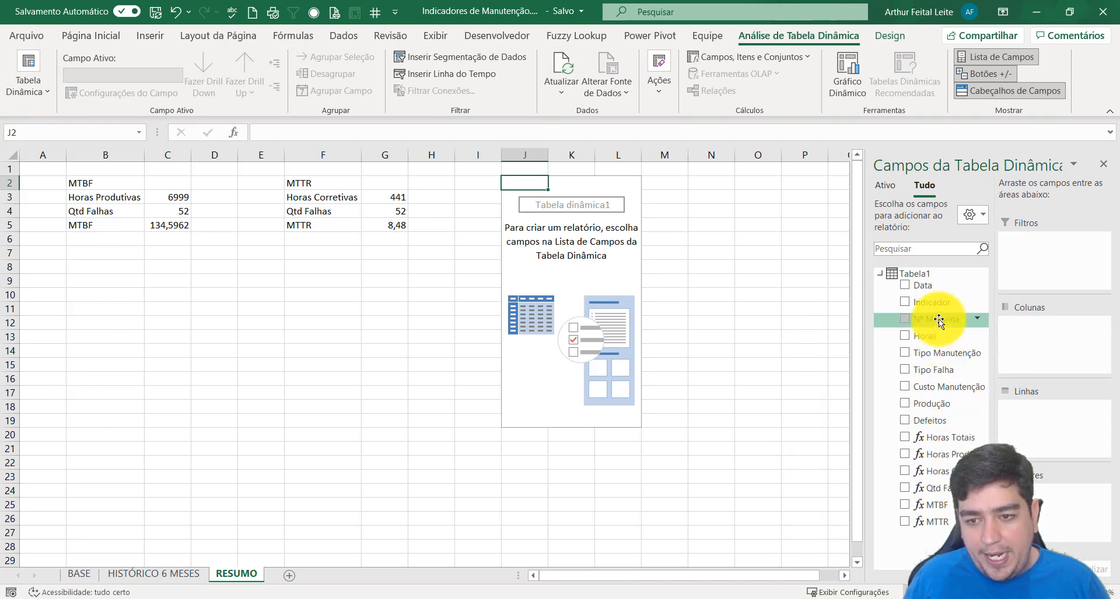
drag(939, 319, 1026, 420)
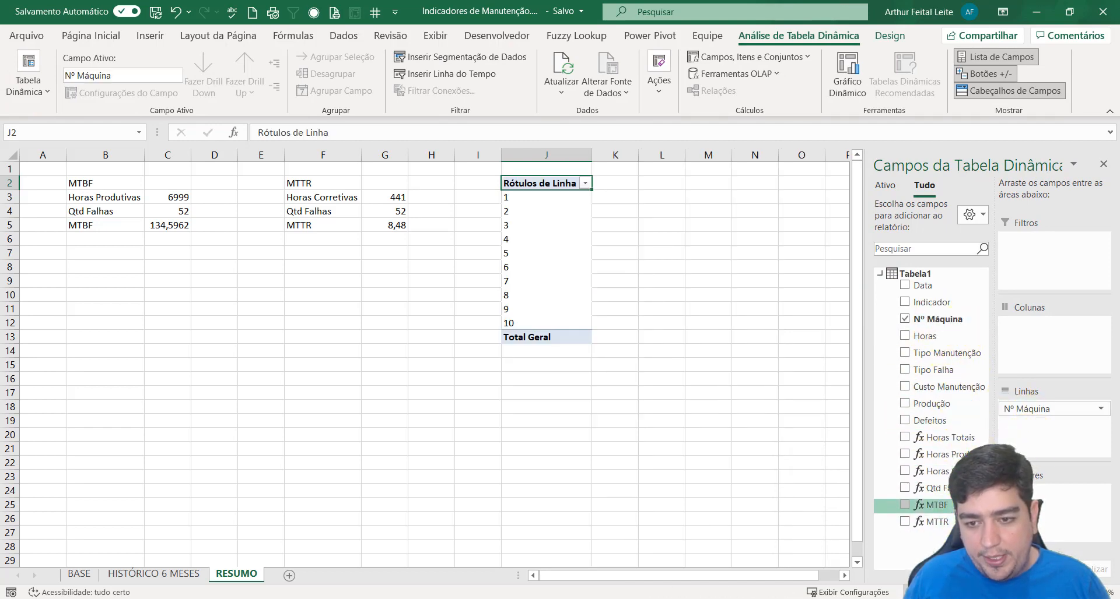
drag(931, 505, 1067, 528)
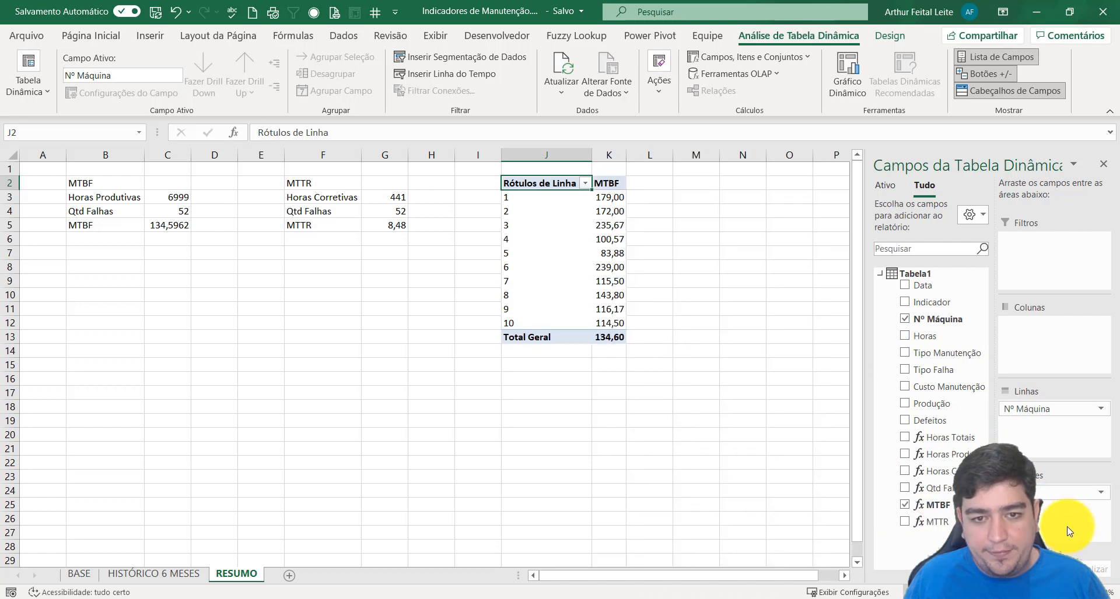
drag(936, 523, 1038, 516)
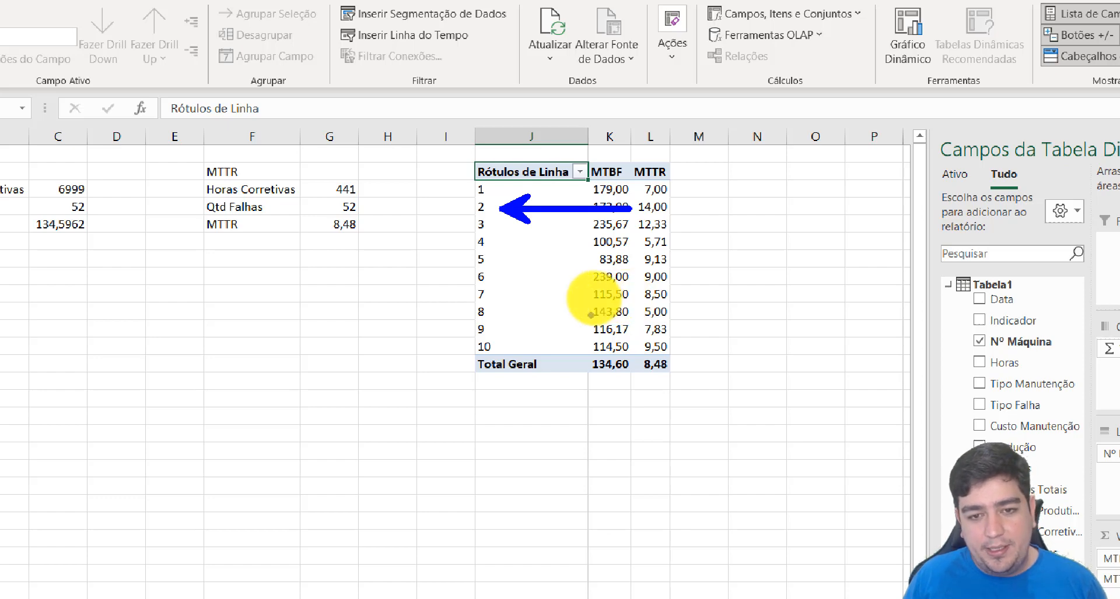
drag(496, 274, 632, 290)
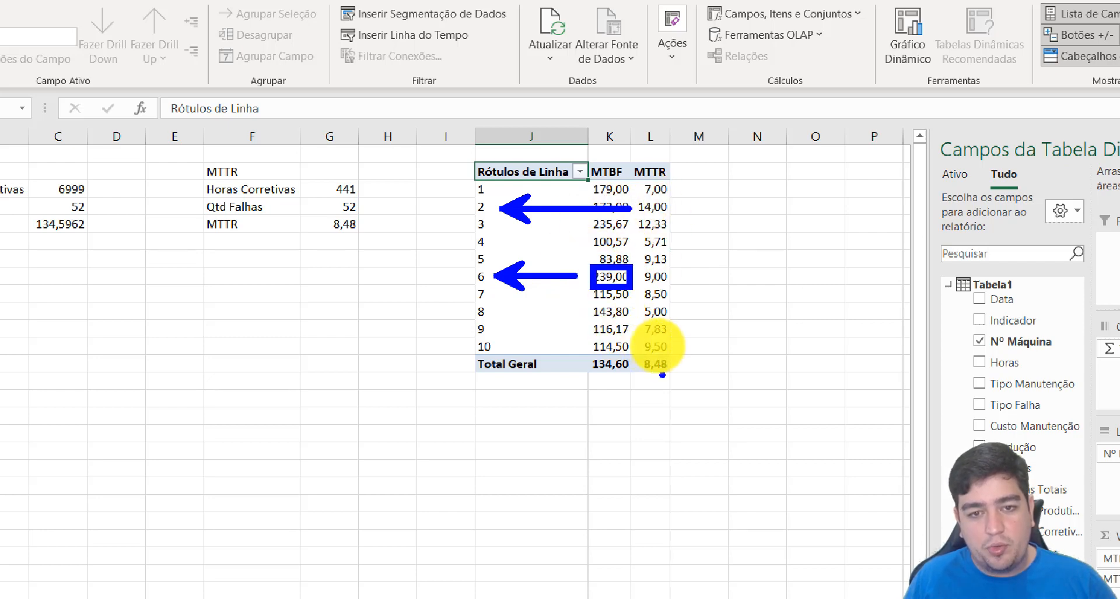
key(Escape)
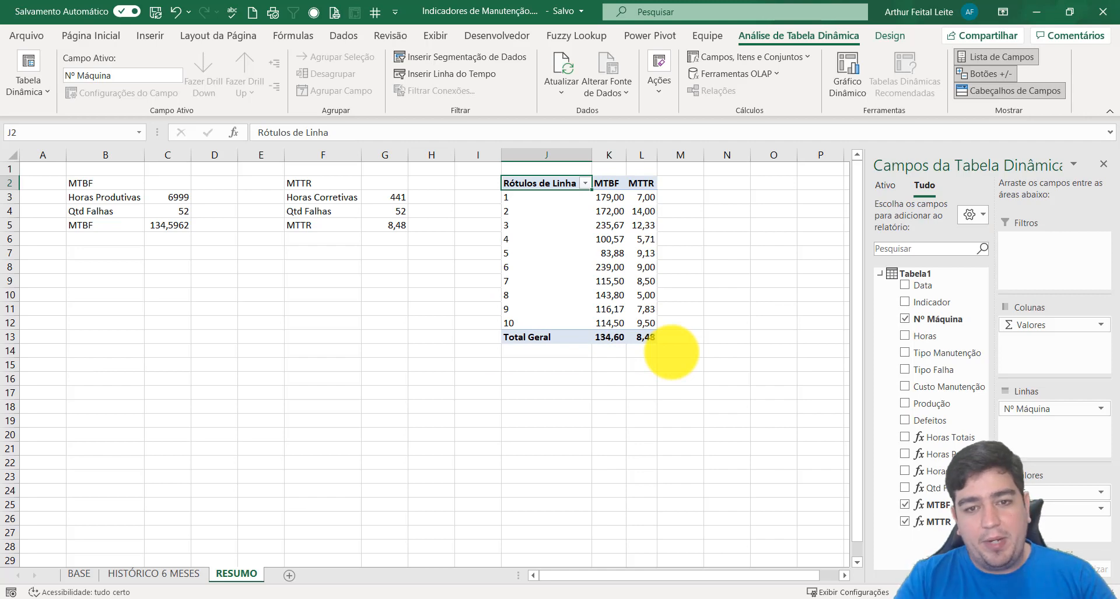